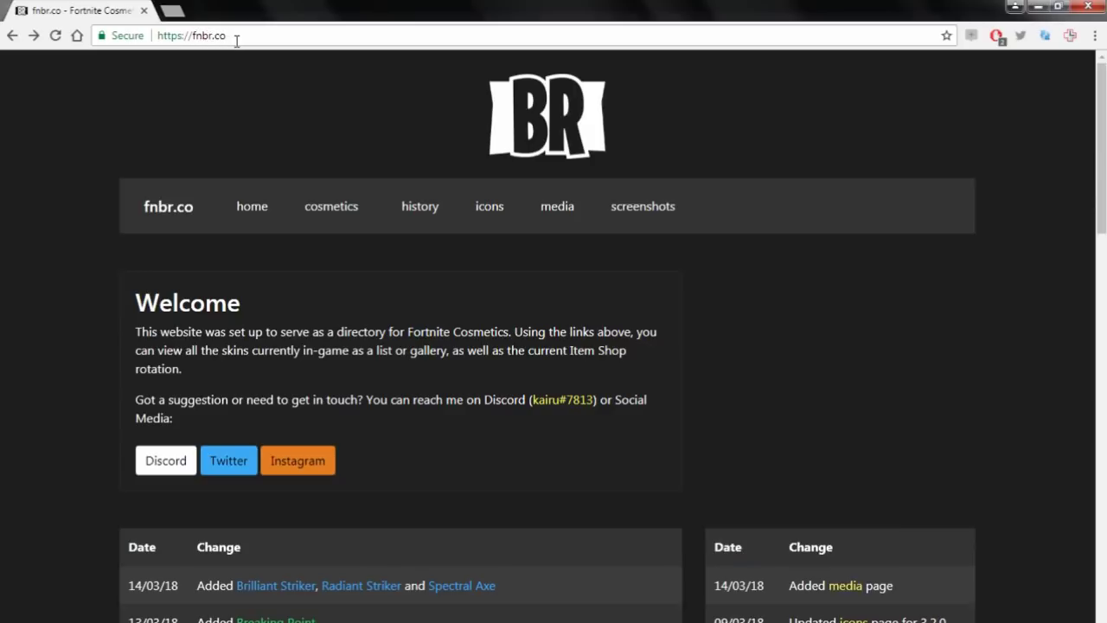
Open the cosmetics PNG gallery on fnbr.co
drag(275, 34, 214, 40)
click(215, 39)
mouse_move(1100, 112)
mouse_down()
mouse_move(1100, 147)
mouse_move(1099, 121)
mouse_up()
click(341, 180)
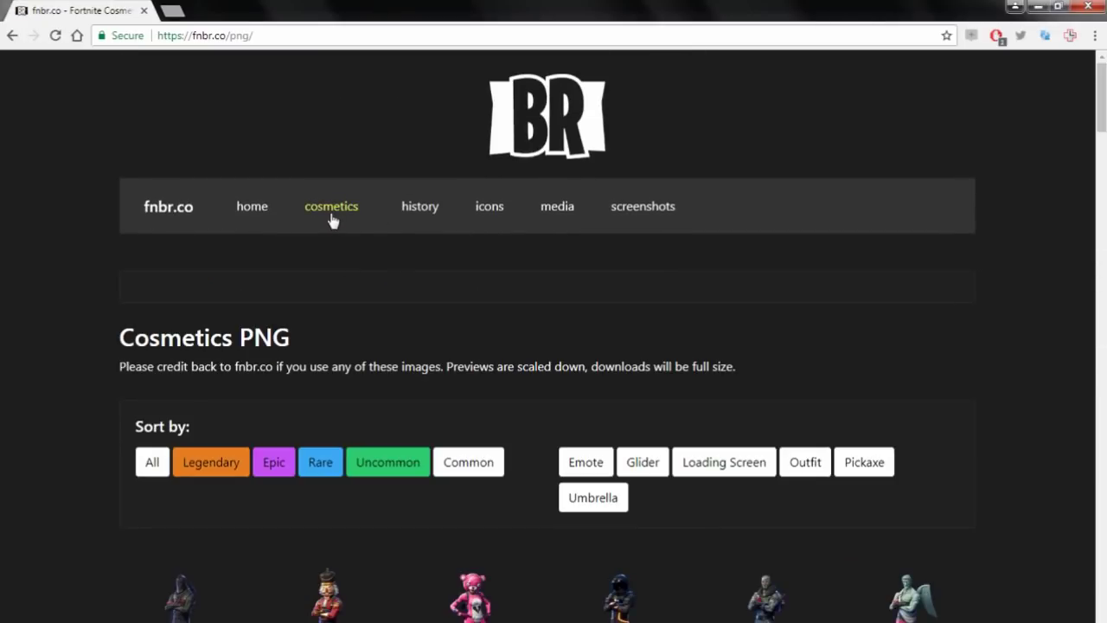
Browse the cosmetics gallery and open the image of the yellow-masked Raptor character in a new tab
drag(1101, 123, 1097, 280)
scroll(1096, 299, down, 5)
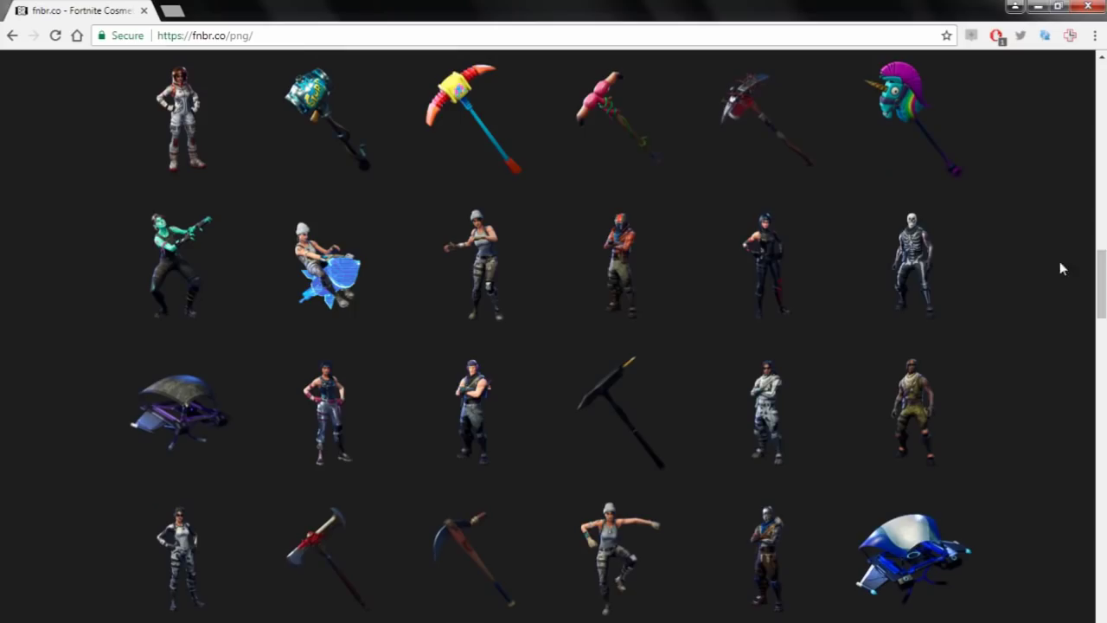
scroll(1098, 383, down, 3)
scroll(1098, 383, down, 4)
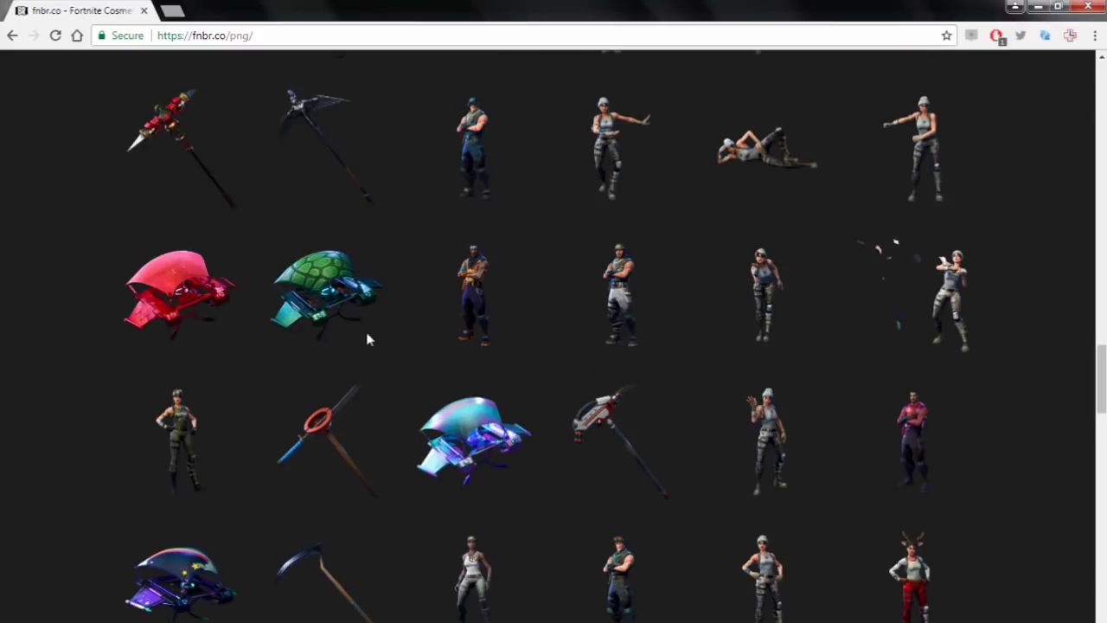
drag(1102, 375, 1097, 105)
scroll(657, 255, down, 3)
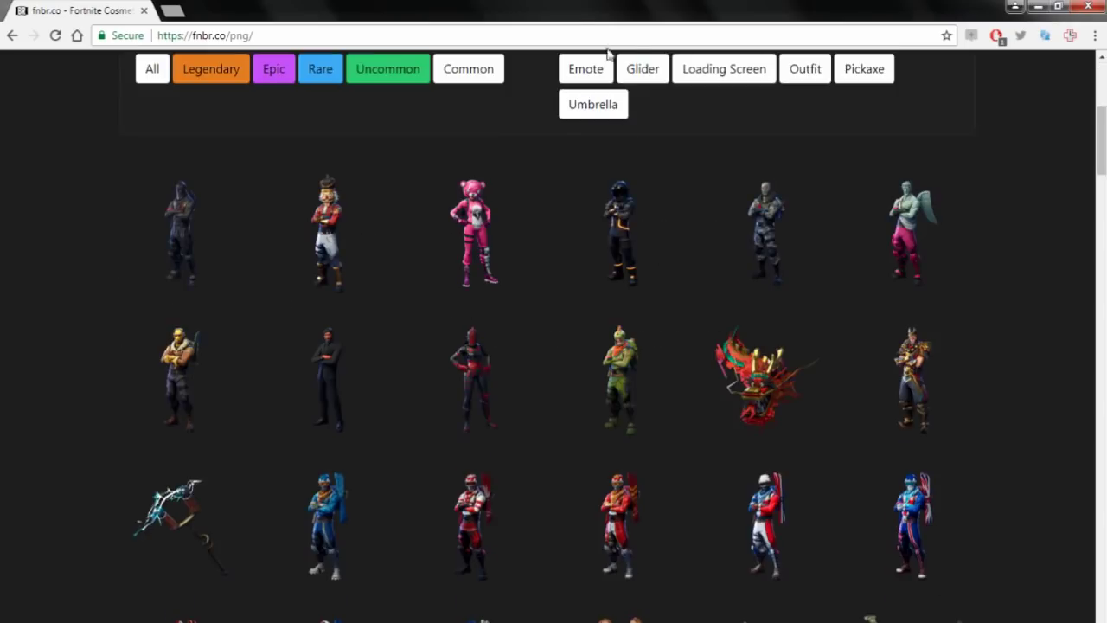
right_click(181, 361)
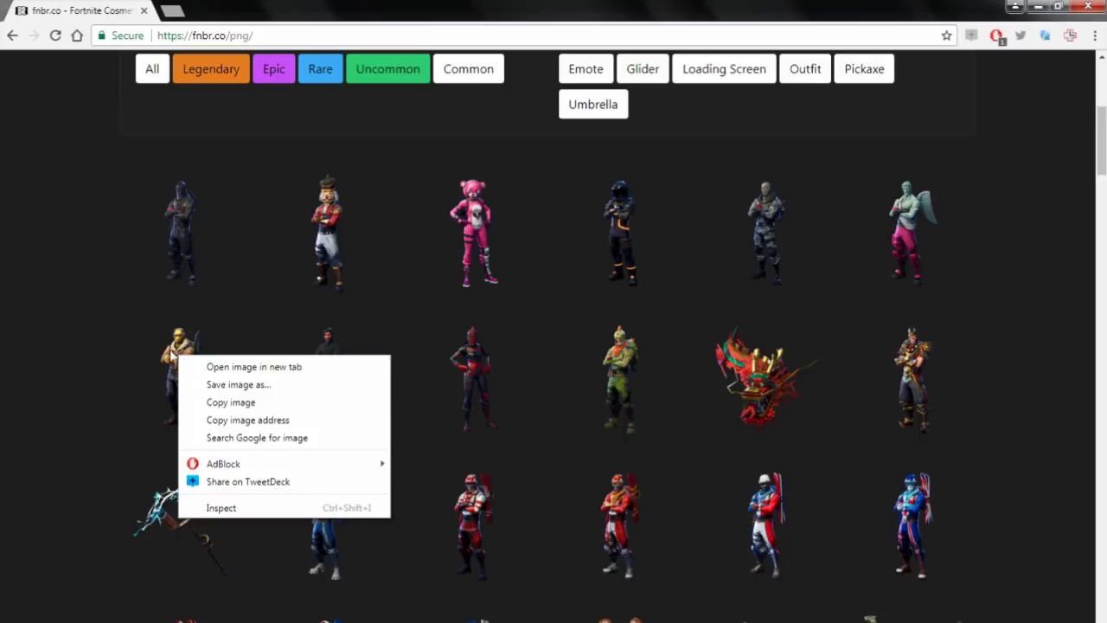
click(212, 367)
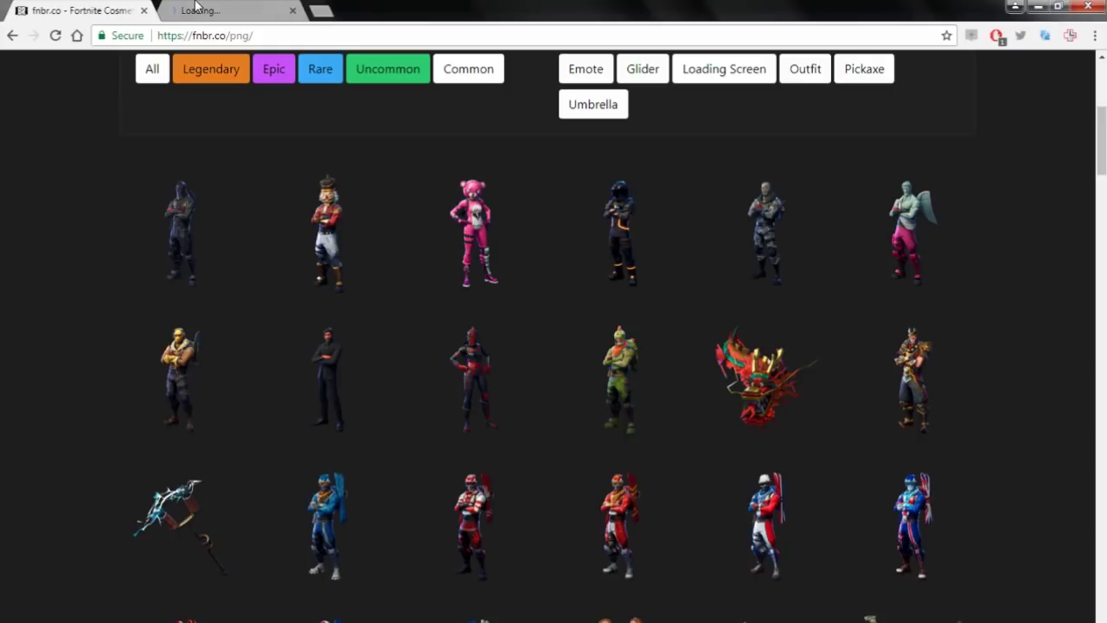
click(195, 7)
Inspect the full-size Raptor2.png image with its transparent background and close its tab
click(551, 215)
right_click(561, 179)
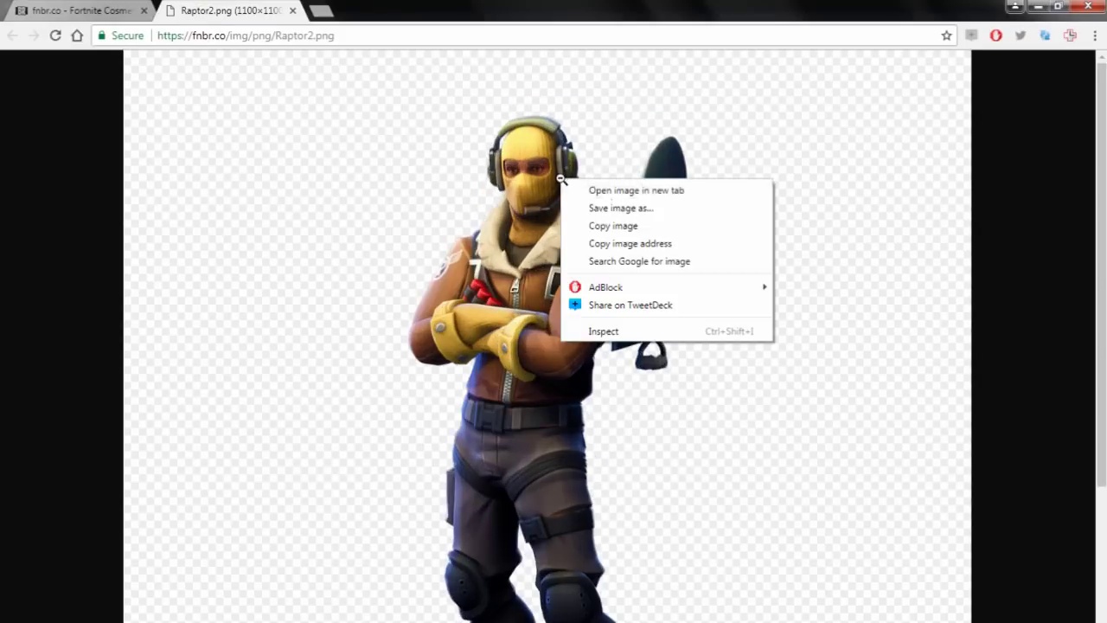
click(476, 176)
click(484, 147)
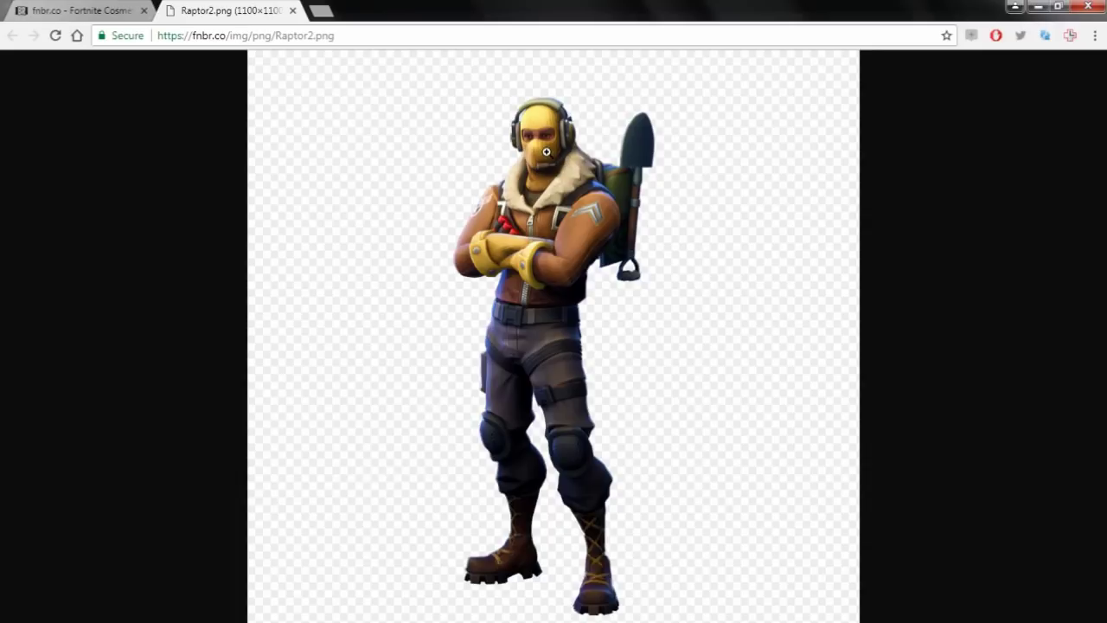
click(114, 8)
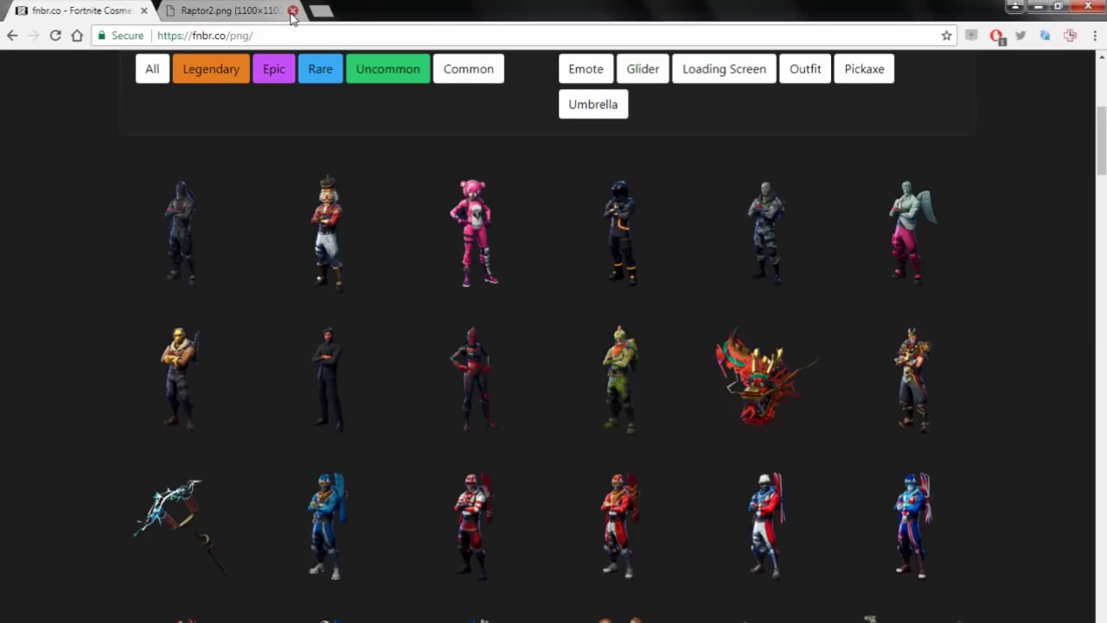
click(293, 10)
Review the credit note above the cosmetics gallery and open the site's screenshots page
scroll(122, 362, up, 5)
drag(118, 361, 596, 362)
click(532, 355)
scroll(532, 355, up, 1)
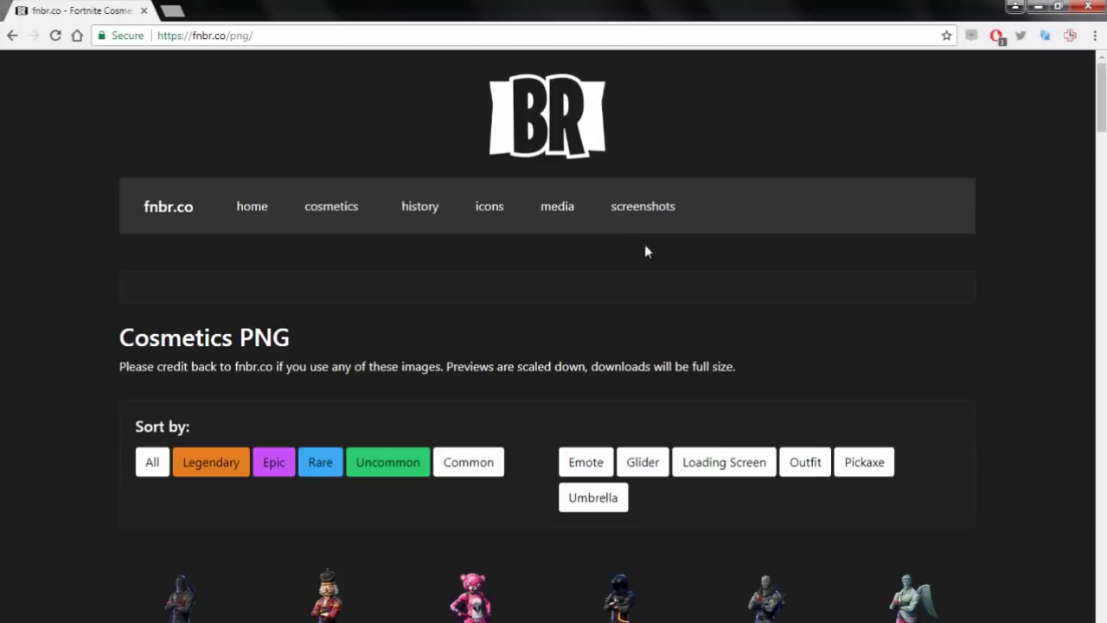
click(641, 208)
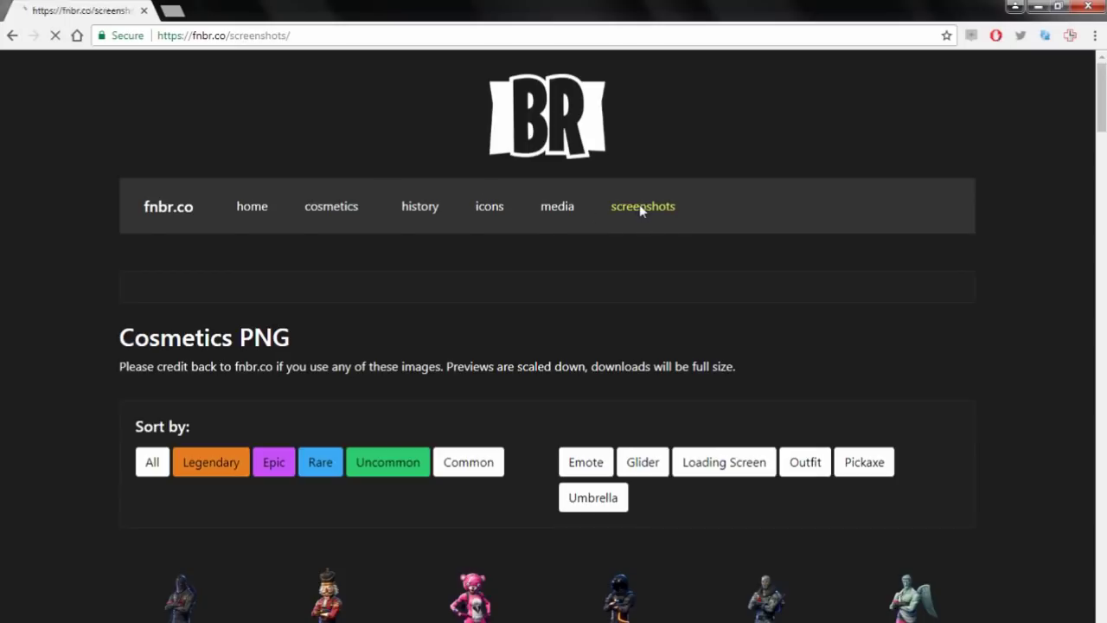
Open the full-resolution screenshot of the brick house with the trees and fit it to the window
scroll(141, 293, down, 1)
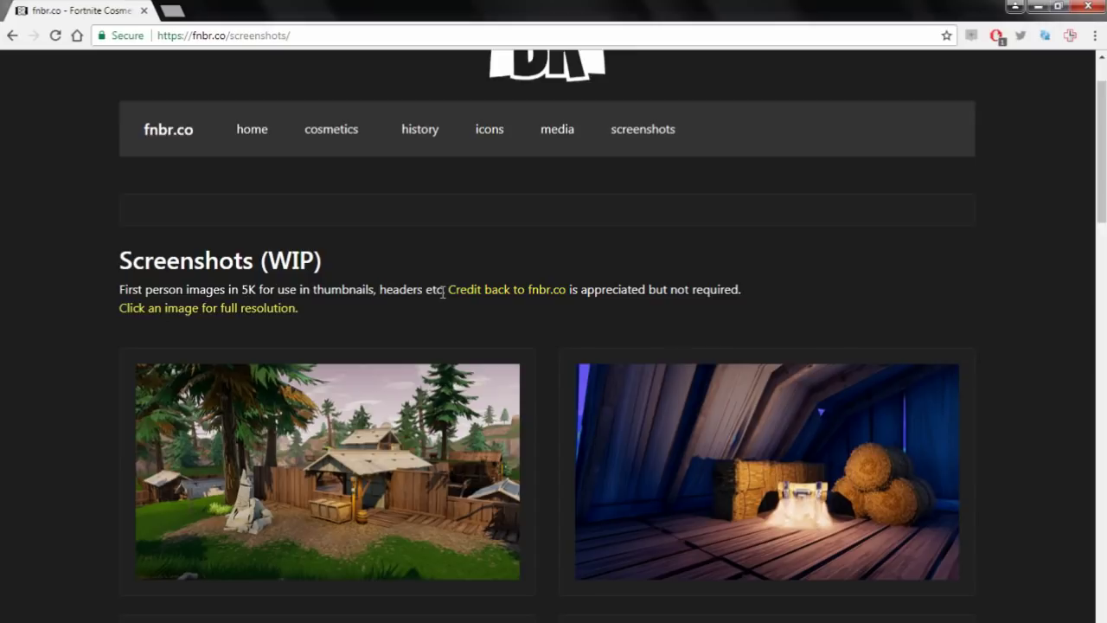
scroll(480, 212, down, 1)
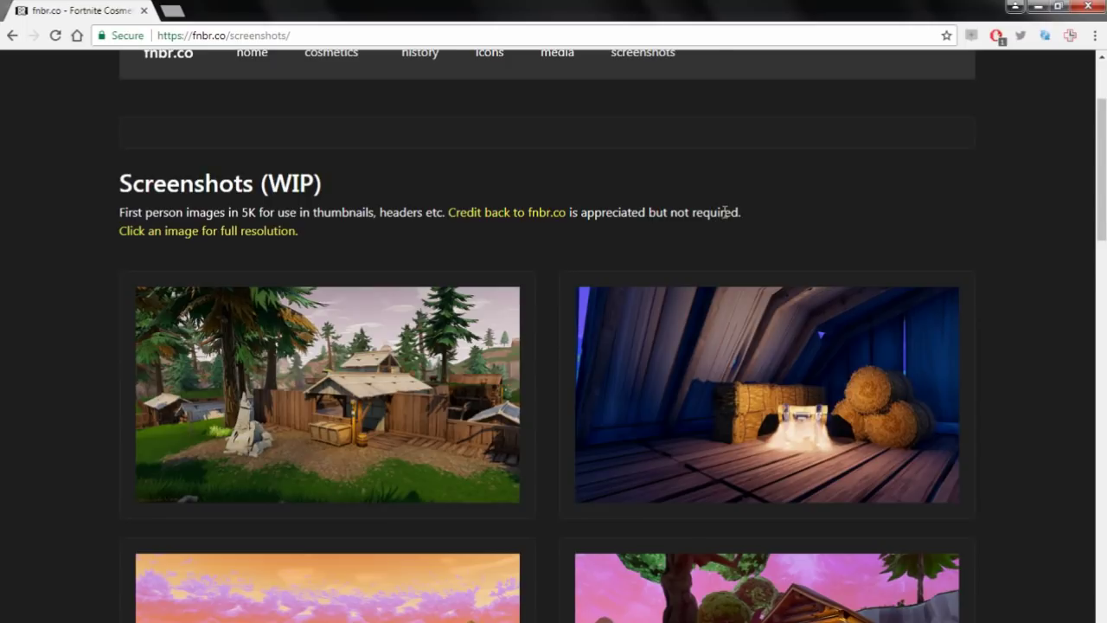
scroll(808, 263, down, 11)
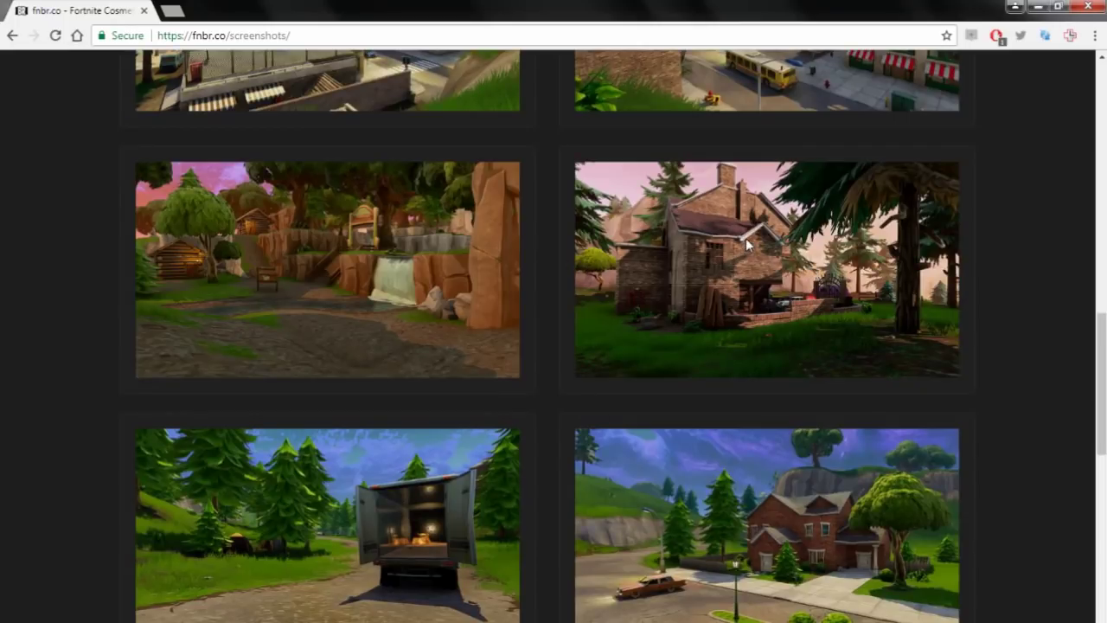
click(747, 246)
scroll(554, 251, down, 10)
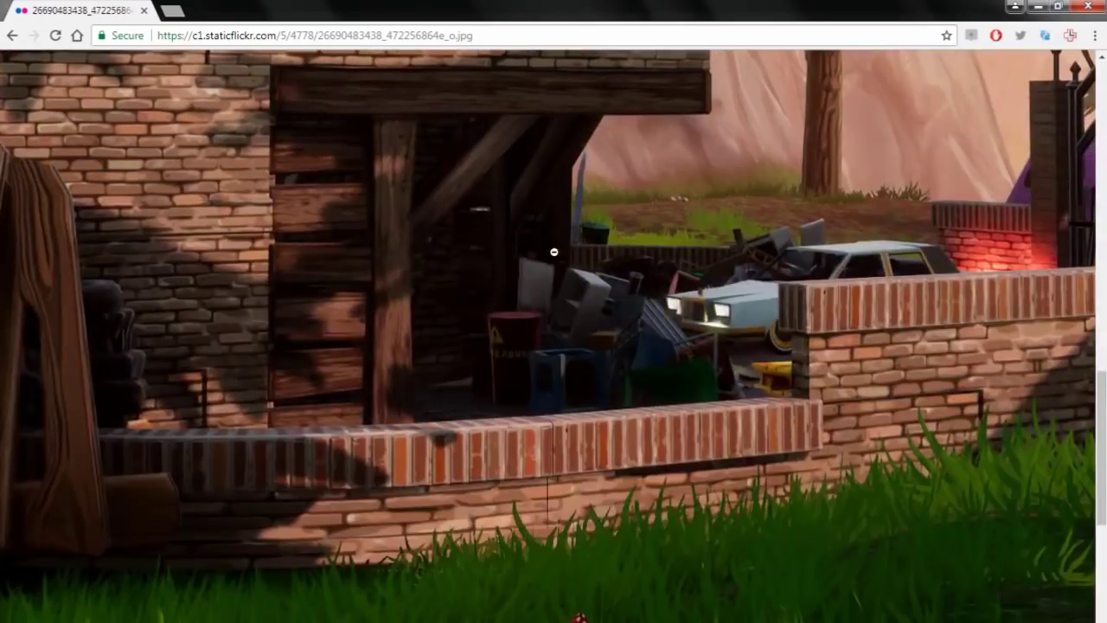
click(588, 281)
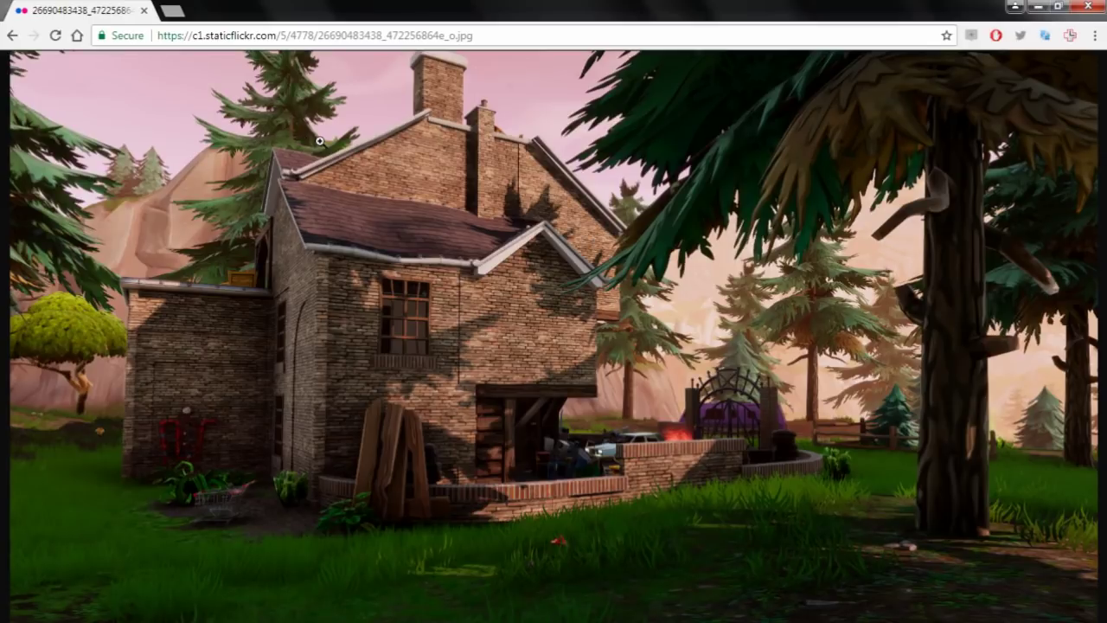
Switch to Photoshop and confirm 1920 × 1080 pixels as the canvas size of fortnitetut.psd
key(alt+Tab)
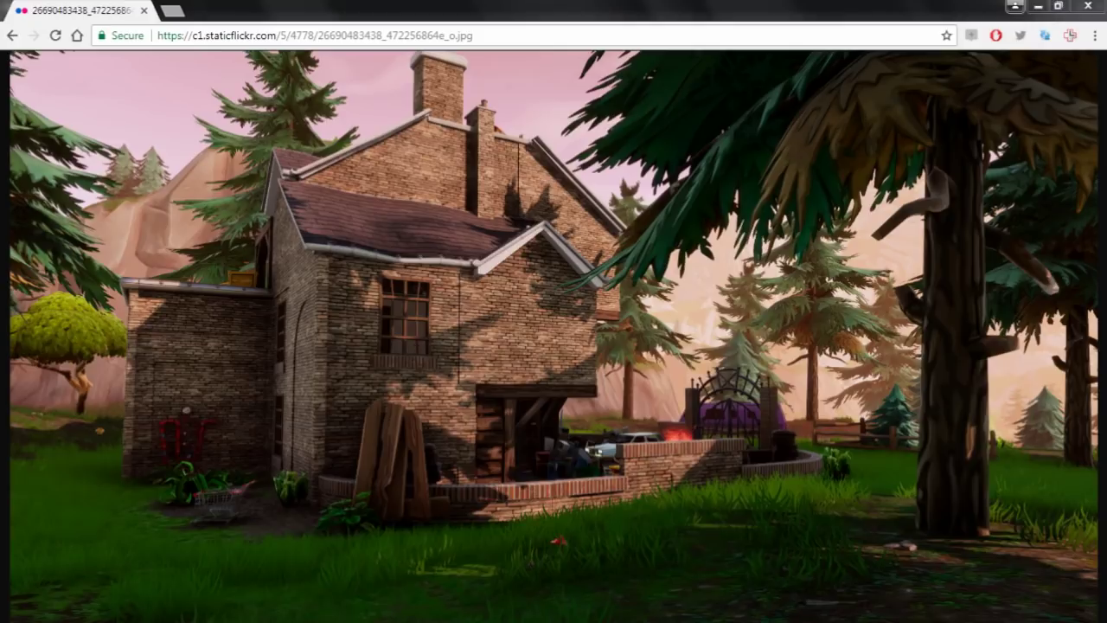
drag(545, 237, 499, 230)
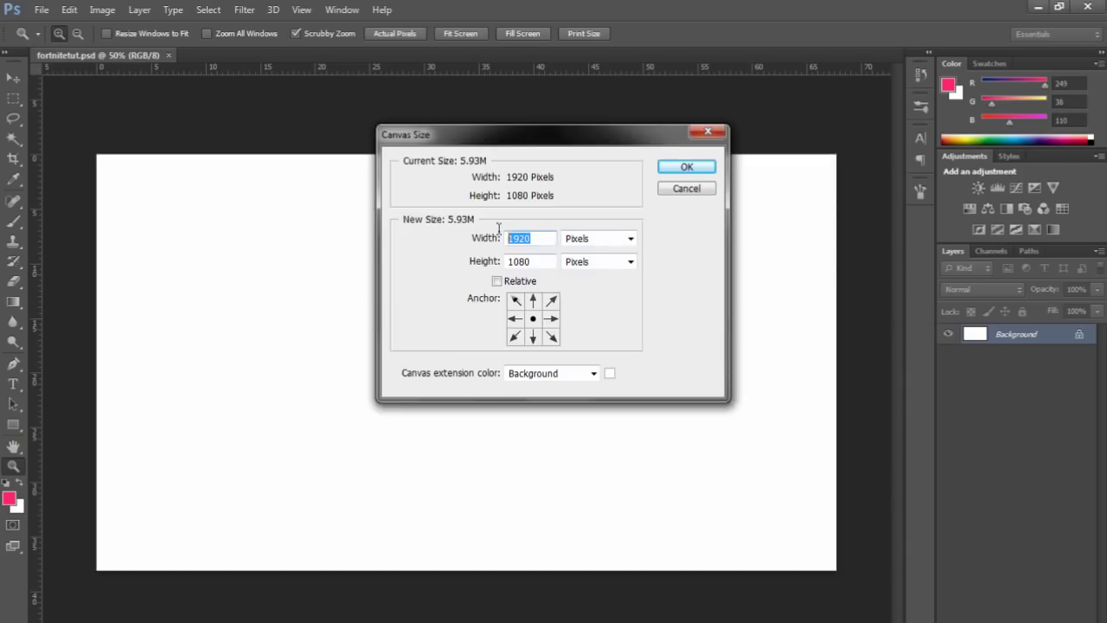
drag(536, 261, 508, 255)
click(689, 164)
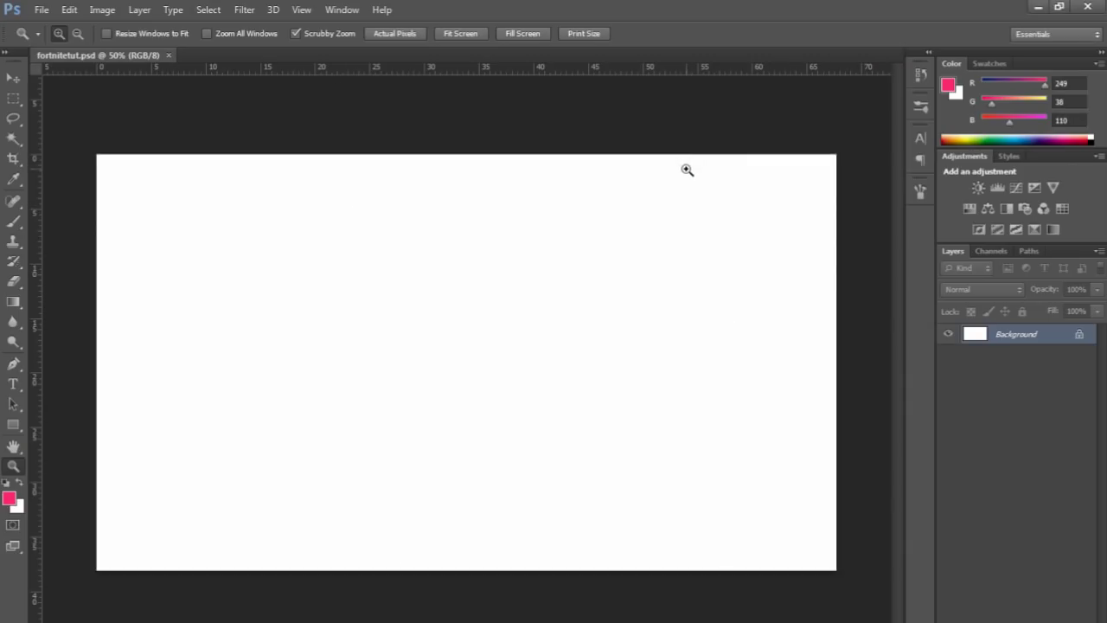
Paste the copied brick house screenshot onto a new layer above the white background
click(389, 194)
key(ctrl+minus)
key(ctrl+minus)
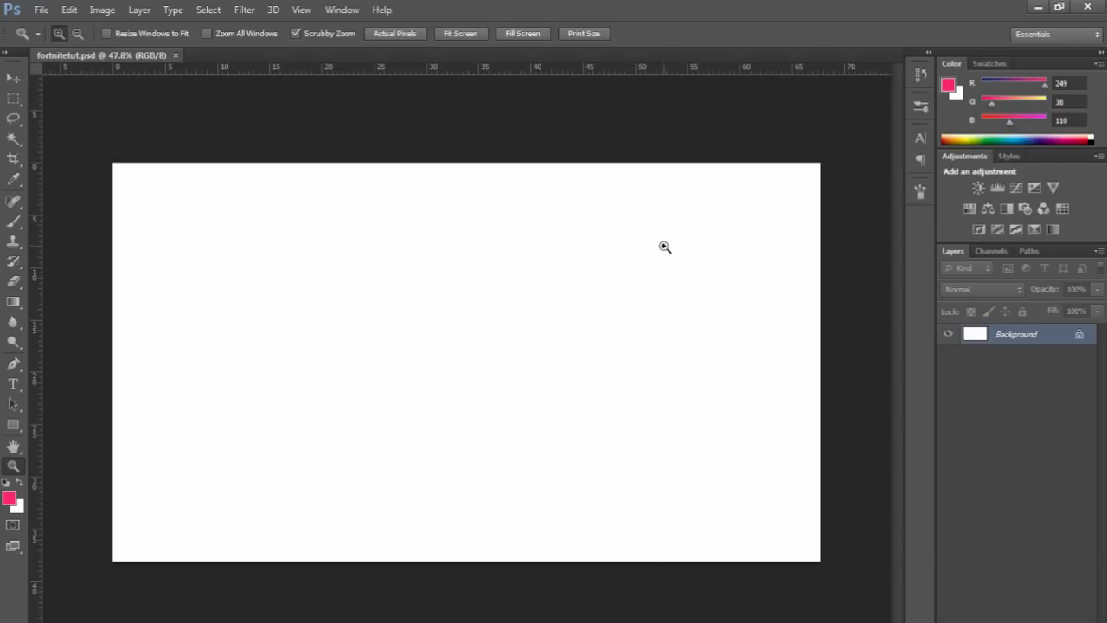
key(ctrl+v)
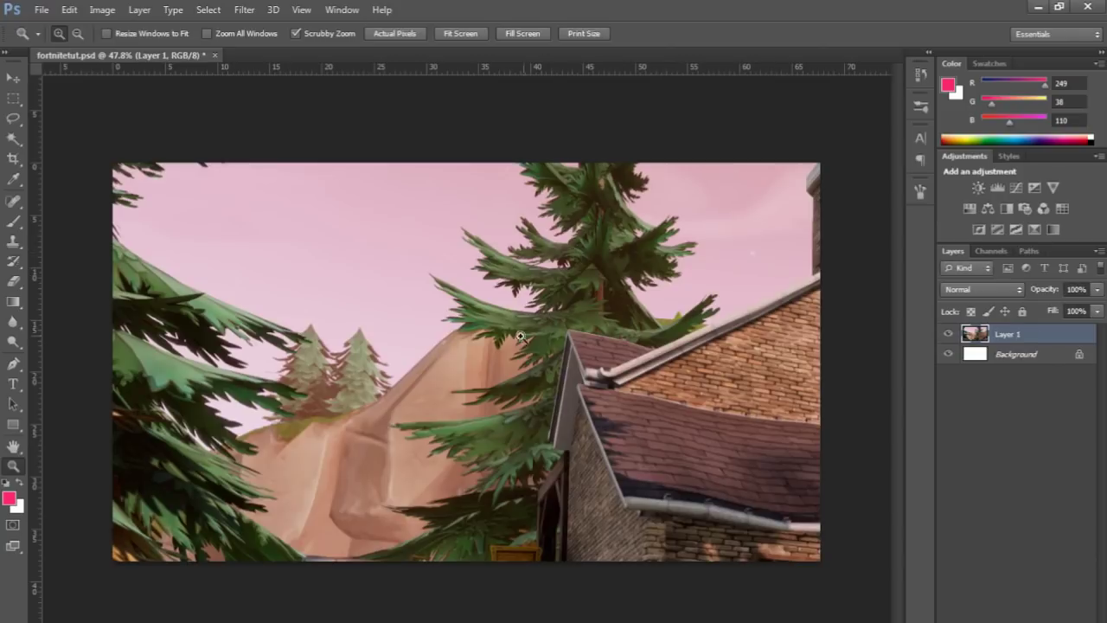
Scale the pasted house screenshot down with Free Transform so that it fills the canvas
key(ctrl+t)
key(ctrl+minus)
key(ctrl+minus)
key(ctrl+minus)
key(ctrl+minus)
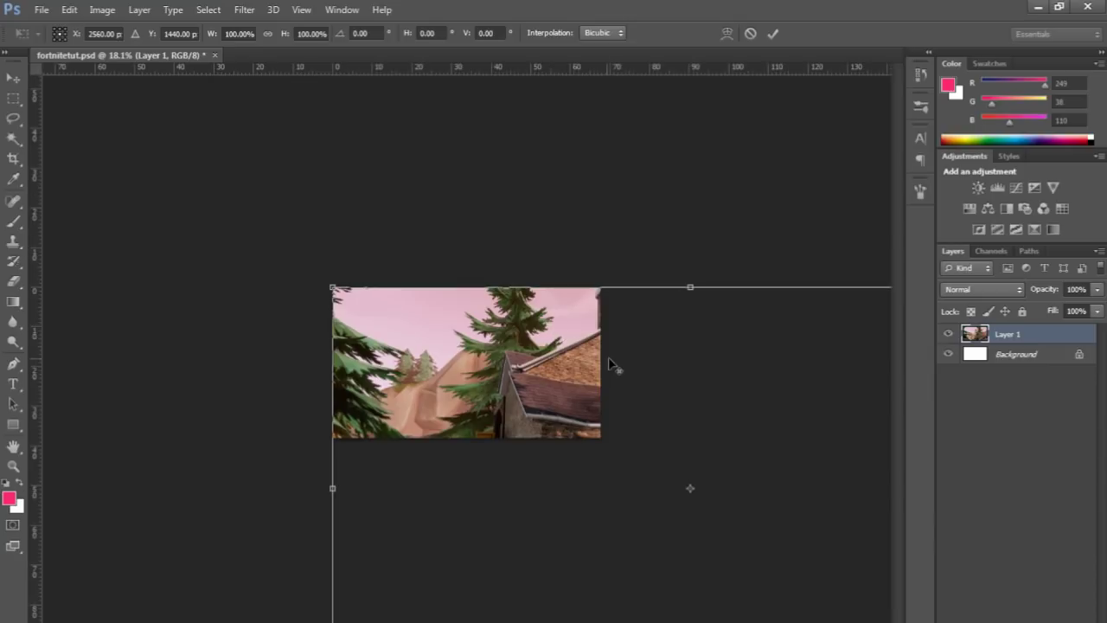
key(ctrl+minus)
drag(710, 481, 556, 400)
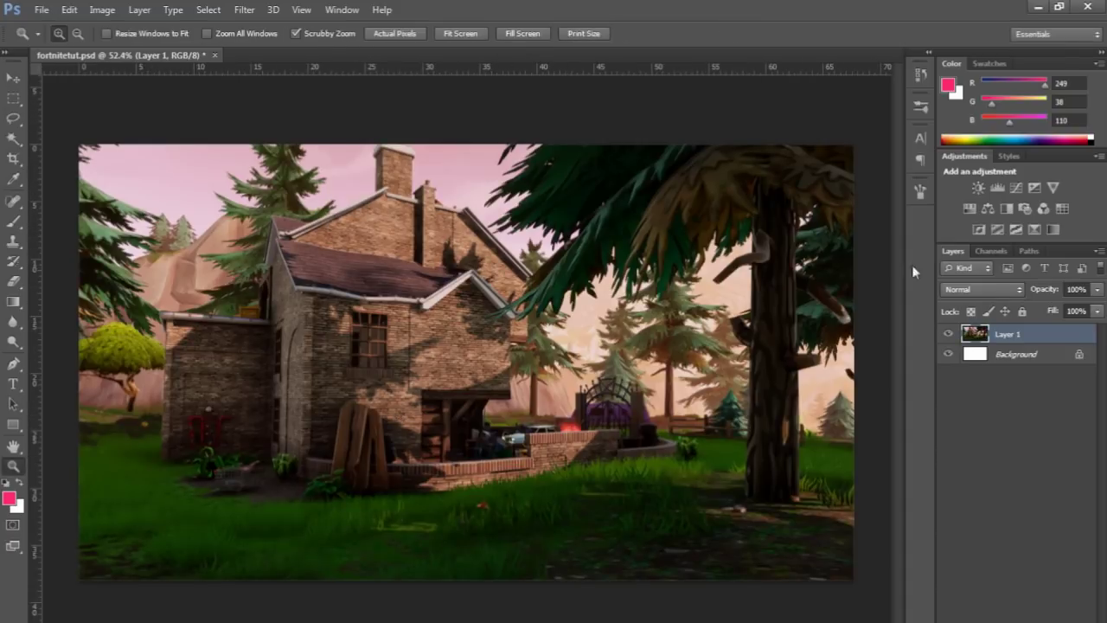
Add a new layer, bring in the Raptor character and place it beside the large tree trunk
key(ctrl+shift+alt+n)
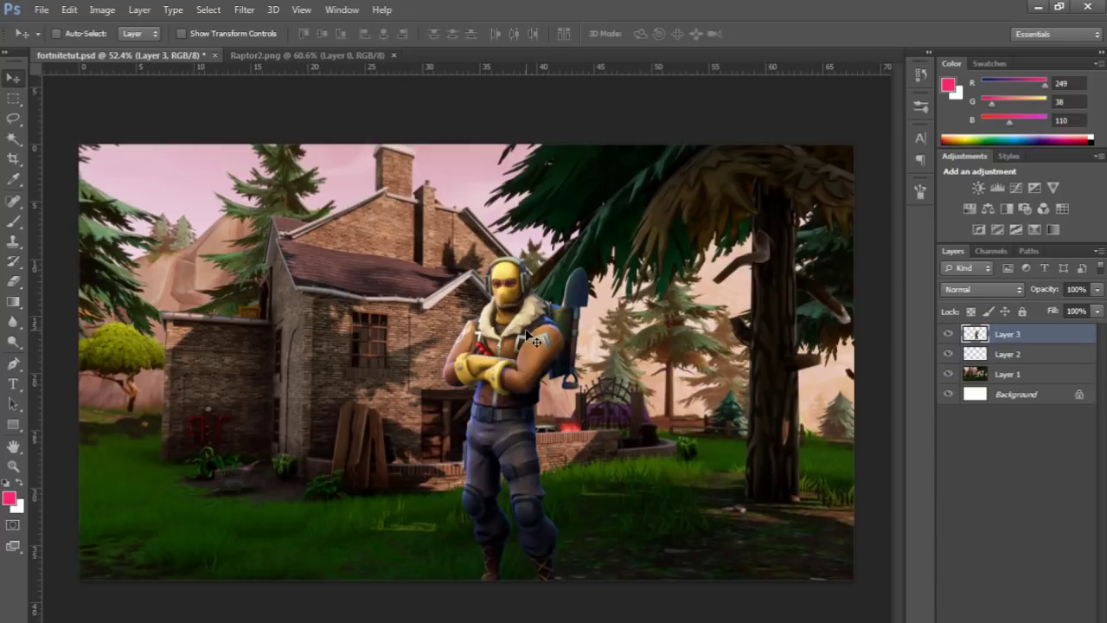
drag(526, 334, 638, 339)
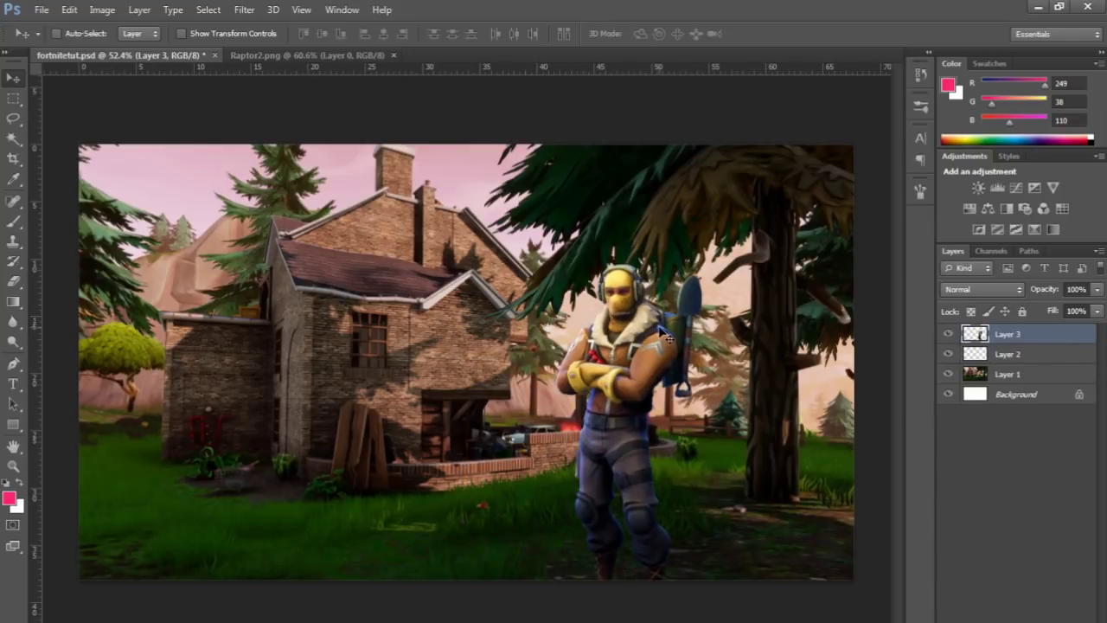
Enlarge the Raptor character to about 243.5% and move it down so its head and upper body are in frame
key(ctrl+t)
drag(707, 259, 944, 40)
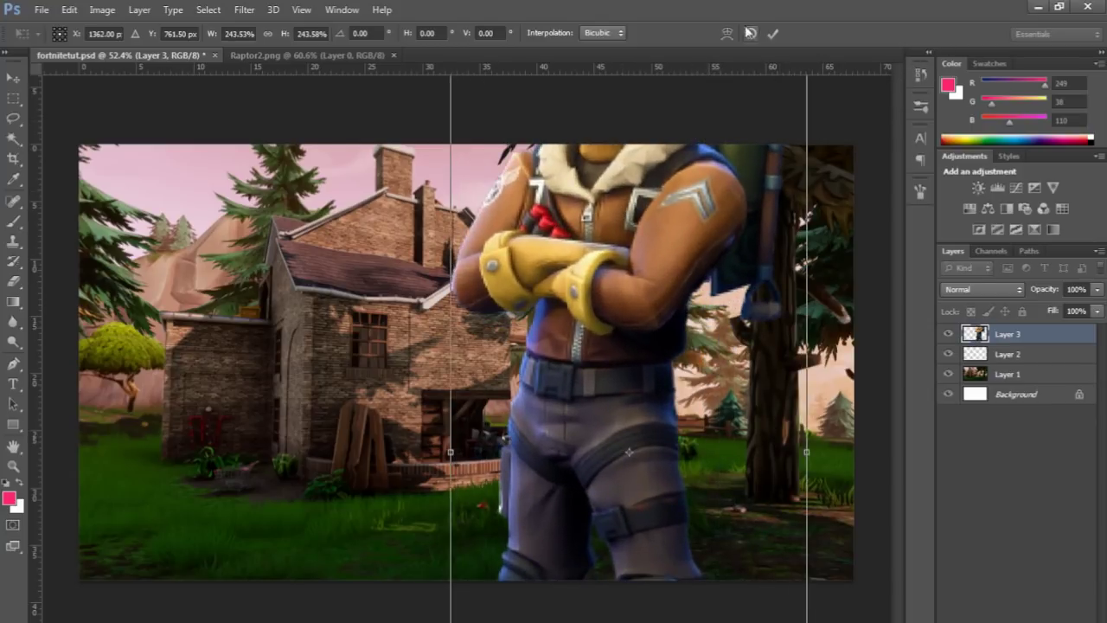
click(772, 33)
drag(690, 197, 637, 346)
scroll(696, 334, down, 4)
scroll(622, 364, up, 3)
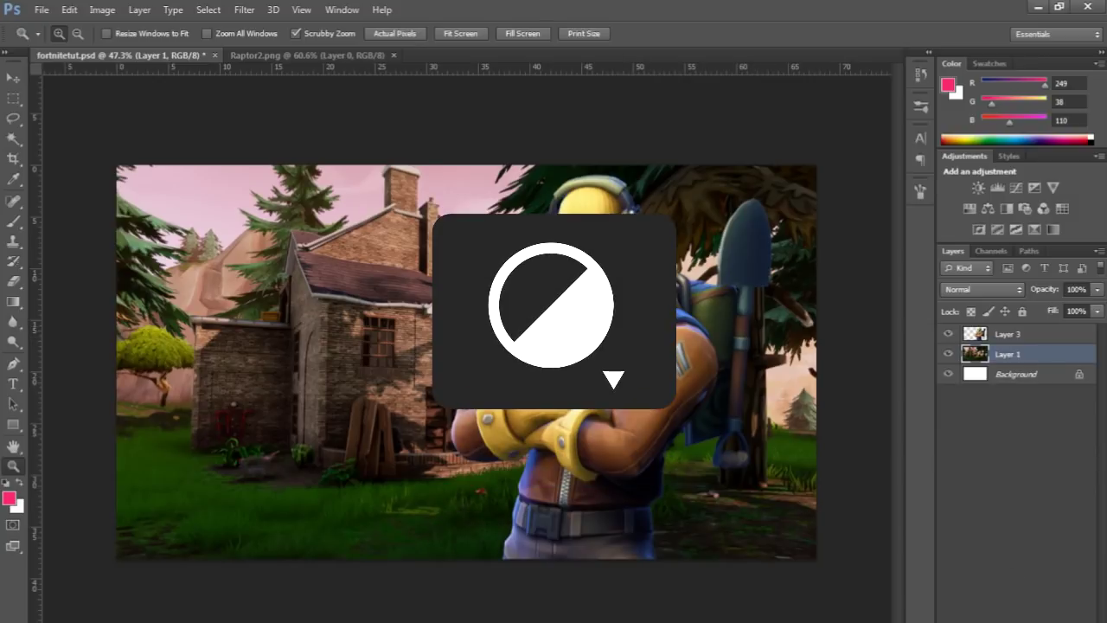
Add a Gradient Map adjustment layer above the house screenshot using the Black, White preset
click(1013, 619)
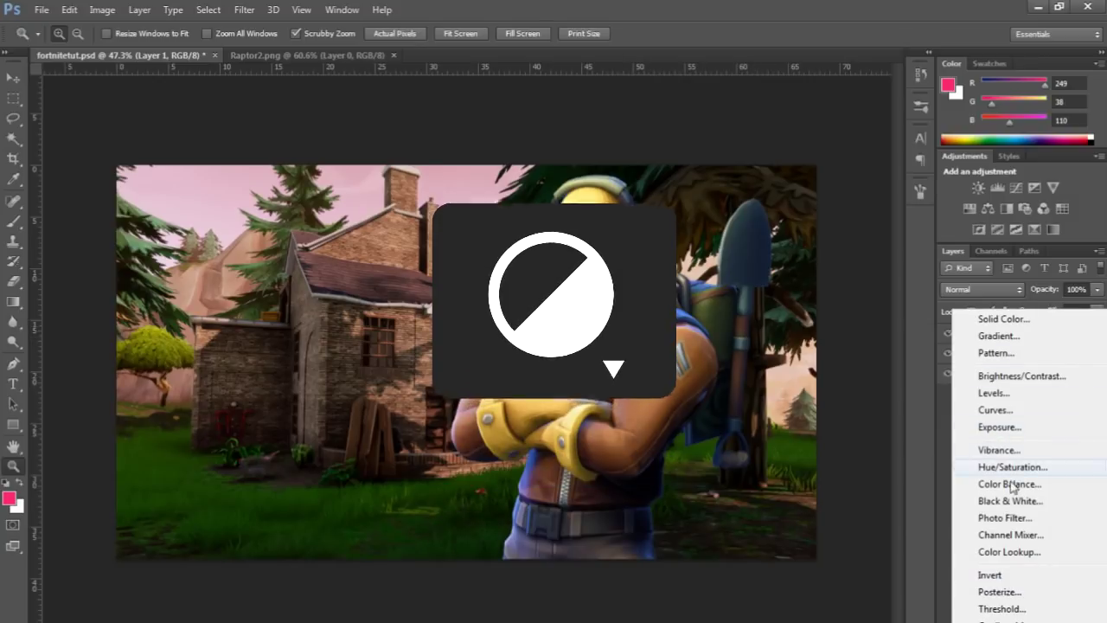
click(1003, 621)
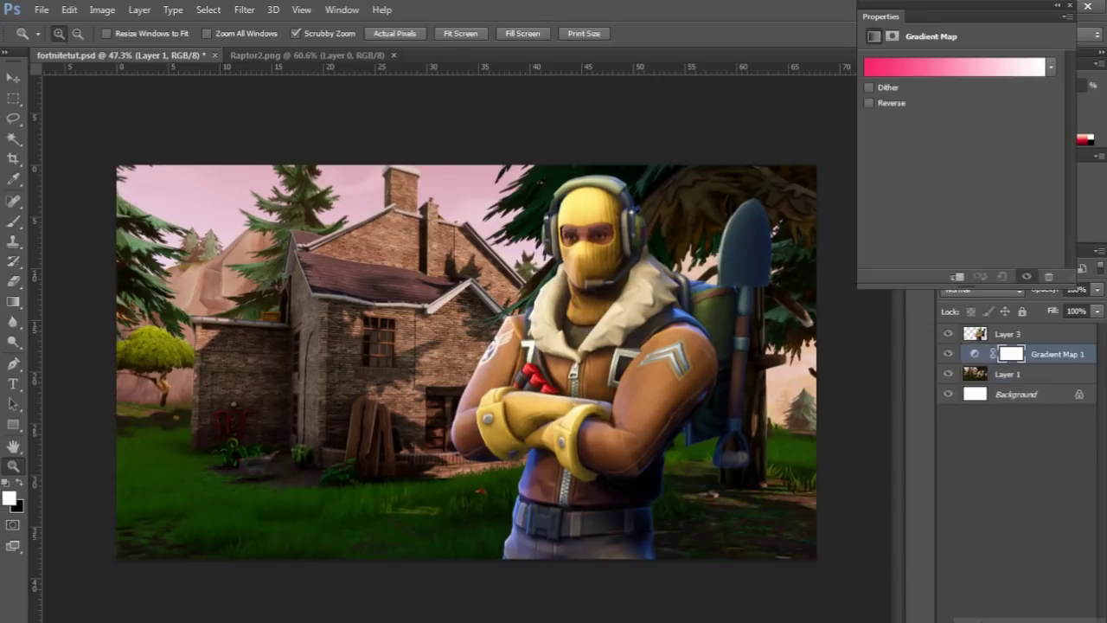
click(951, 66)
click(813, 240)
drag(823, 187, 843, 162)
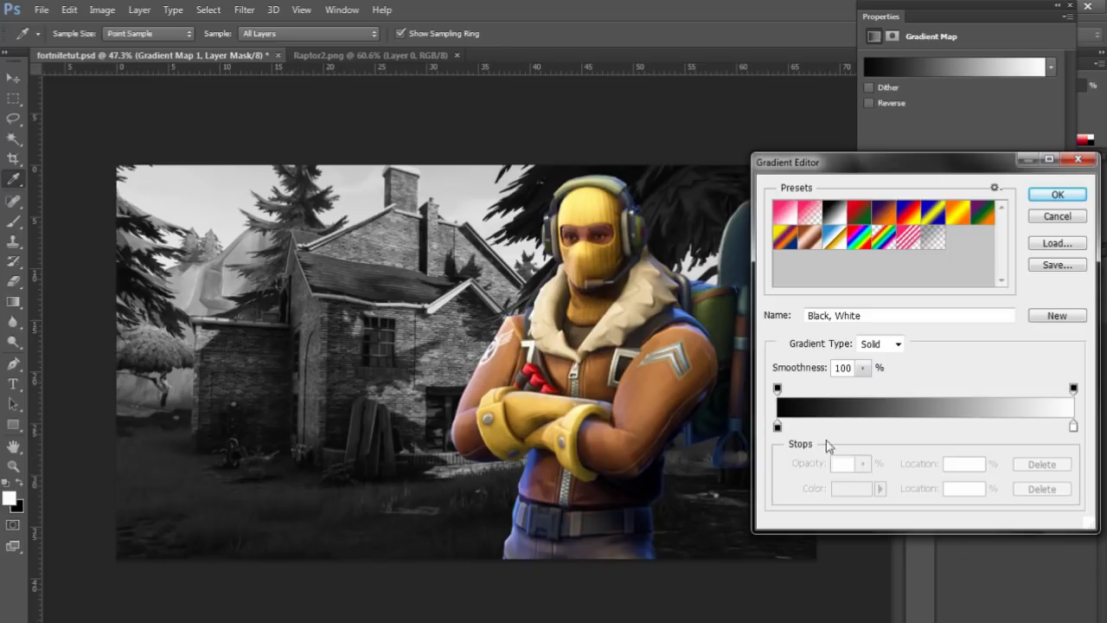
Set the gradient's color stop at location 0% to a fully saturated bright red
click(777, 425)
double_click(777, 425)
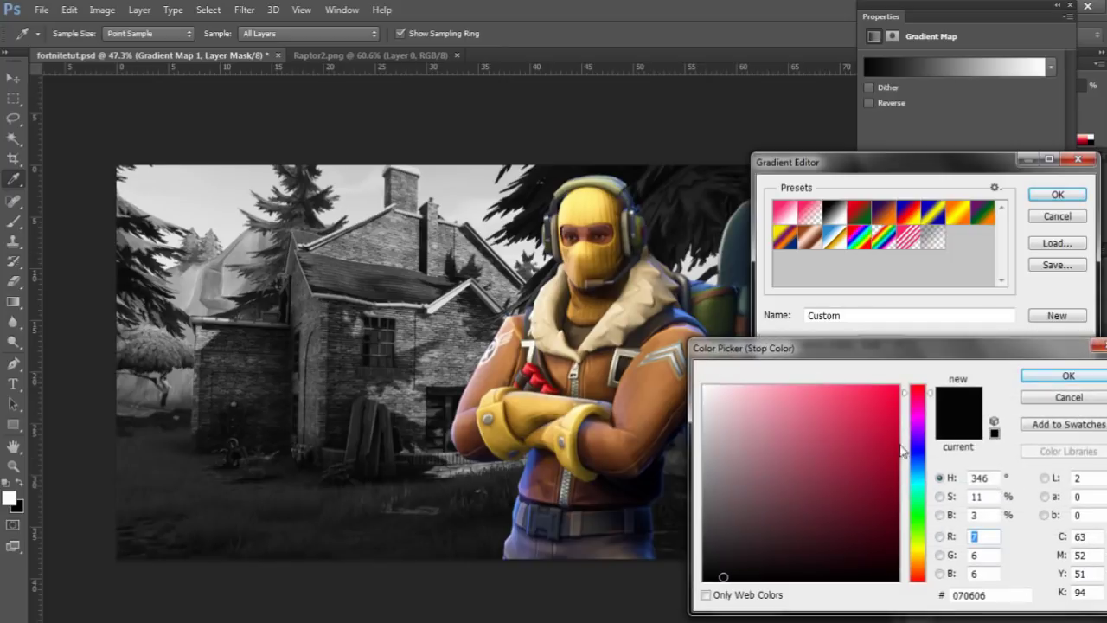
drag(883, 407, 917, 383)
click(1042, 378)
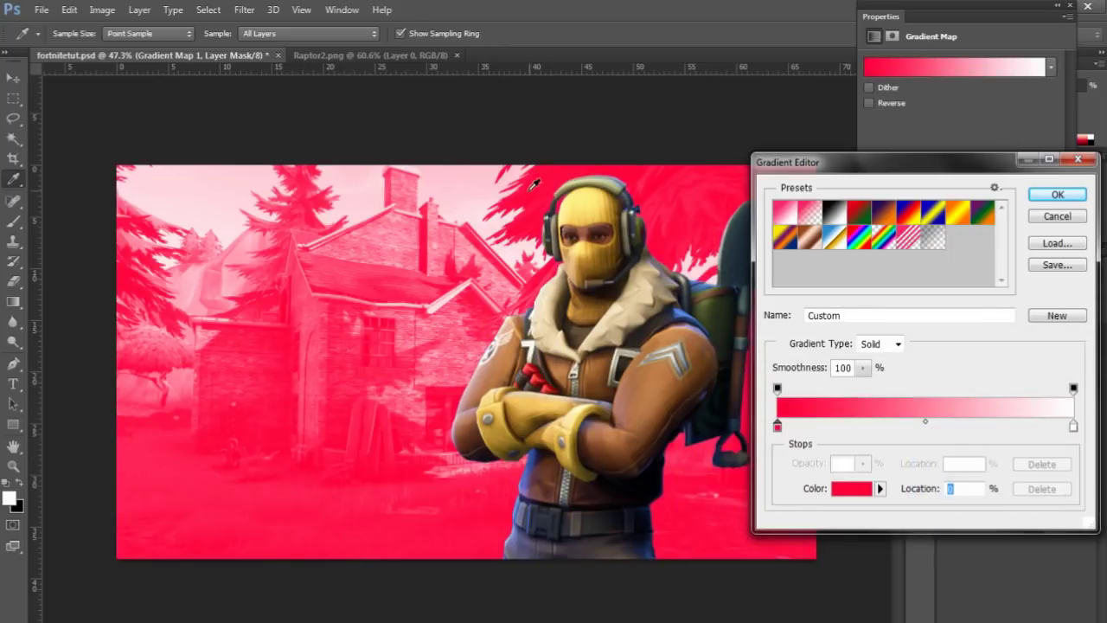
Set the gradient's color stop at location 100% to orange ffa406
double_click(1073, 428)
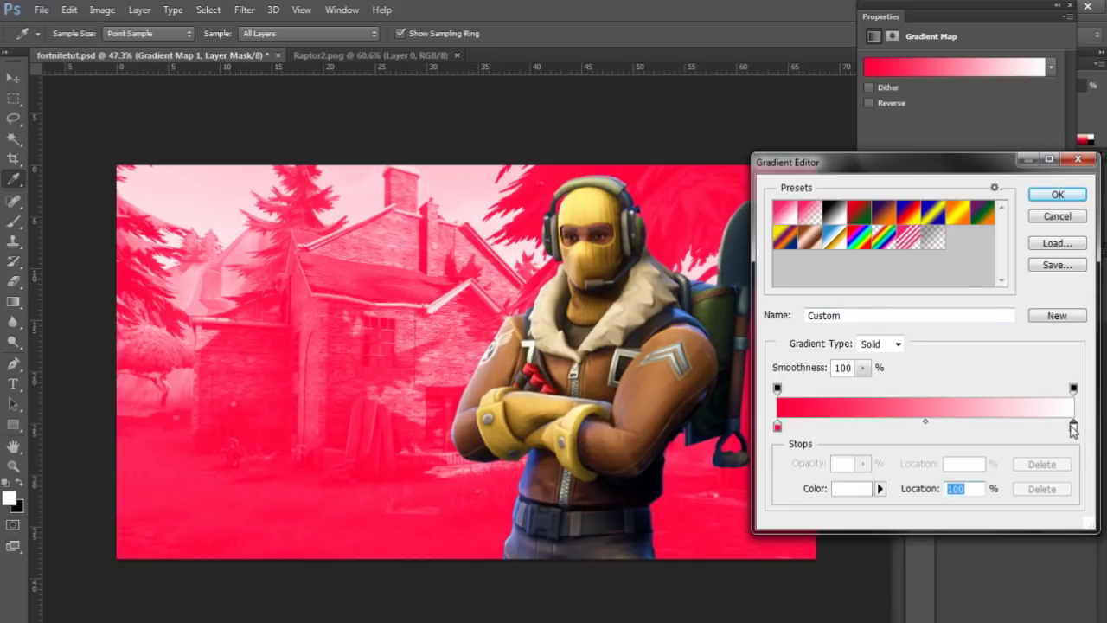
click(915, 558)
click(894, 387)
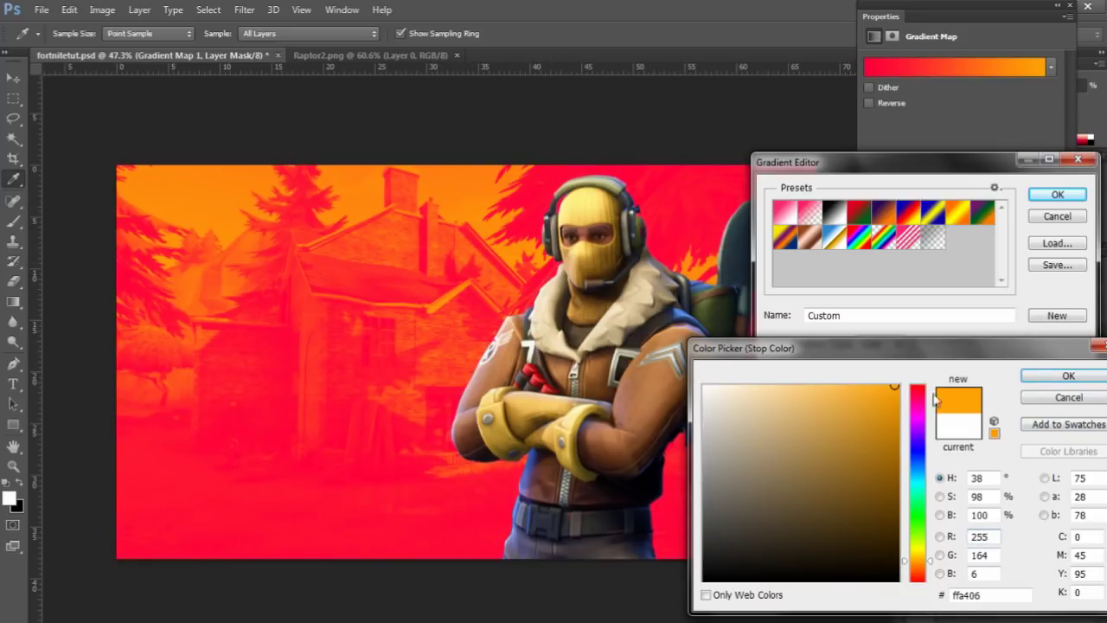
click(1061, 377)
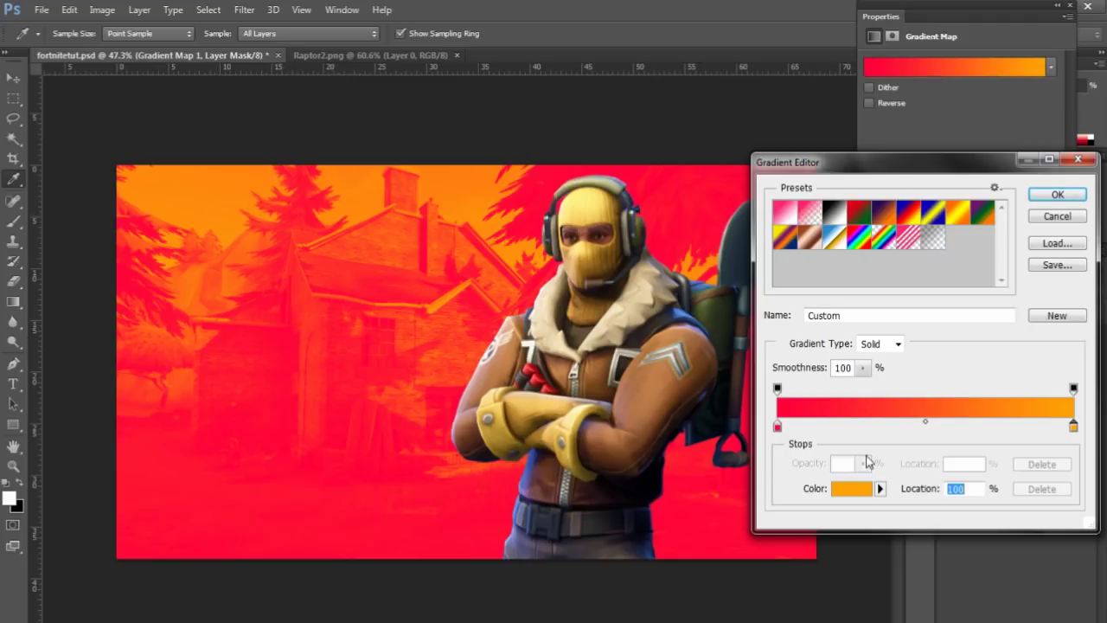
Reset the gradient to the Black, White preset and set its color stop at location 0% to dark blue 10165b
click(777, 426)
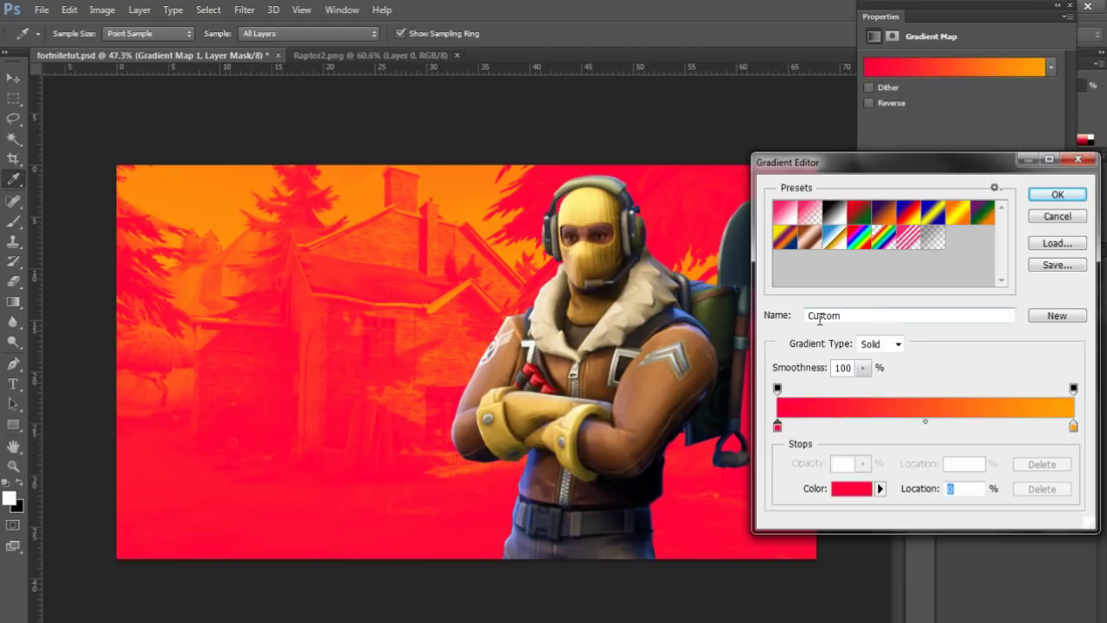
click(835, 211)
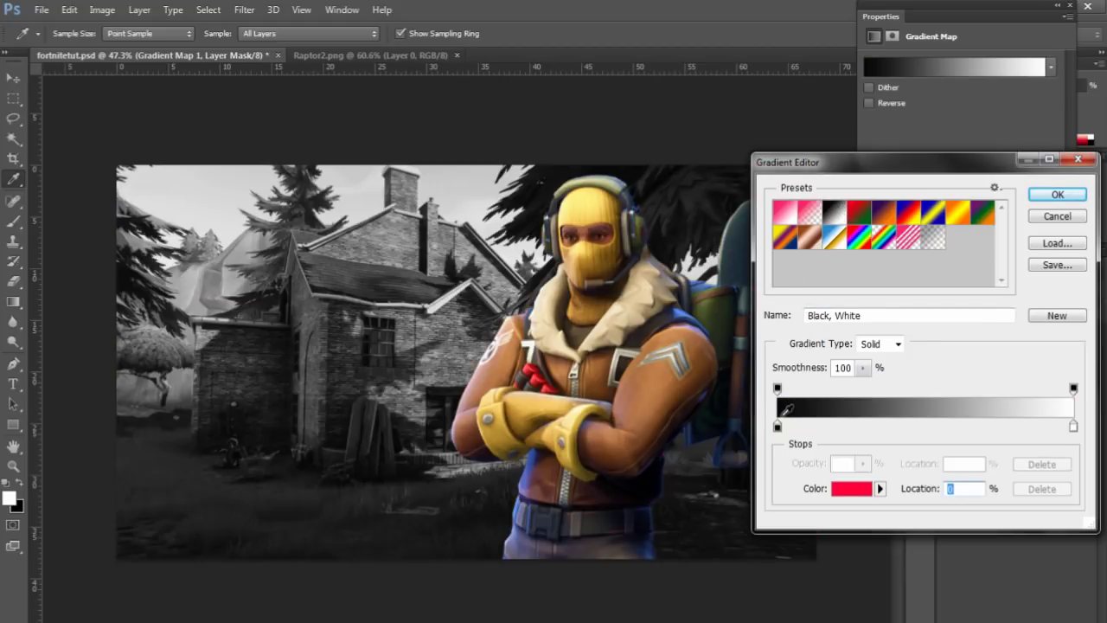
double_click(777, 427)
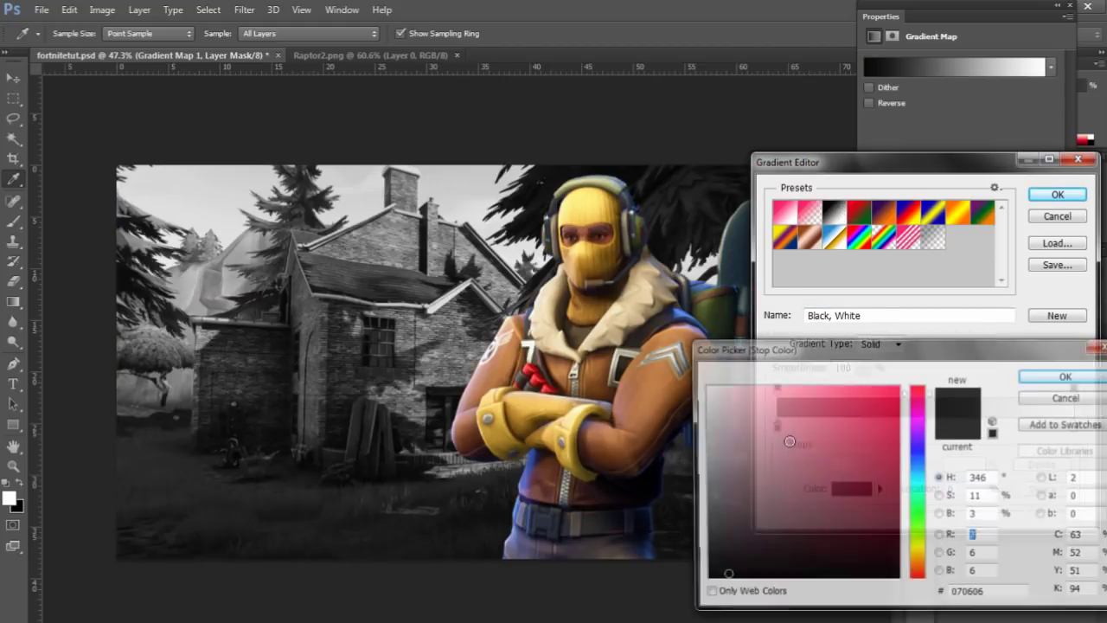
click(921, 456)
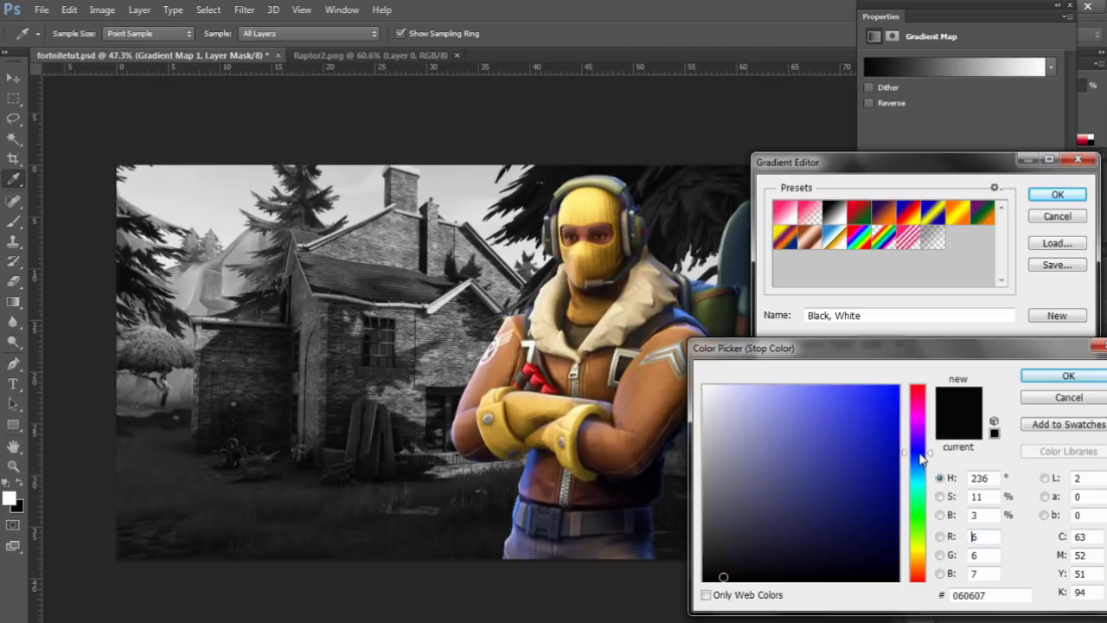
mouse_move(852, 432)
mouse_down()
mouse_move(869, 395)
mouse_move(862, 431)
mouse_move(842, 440)
mouse_move(830, 522)
mouse_move(864, 511)
mouse_up()
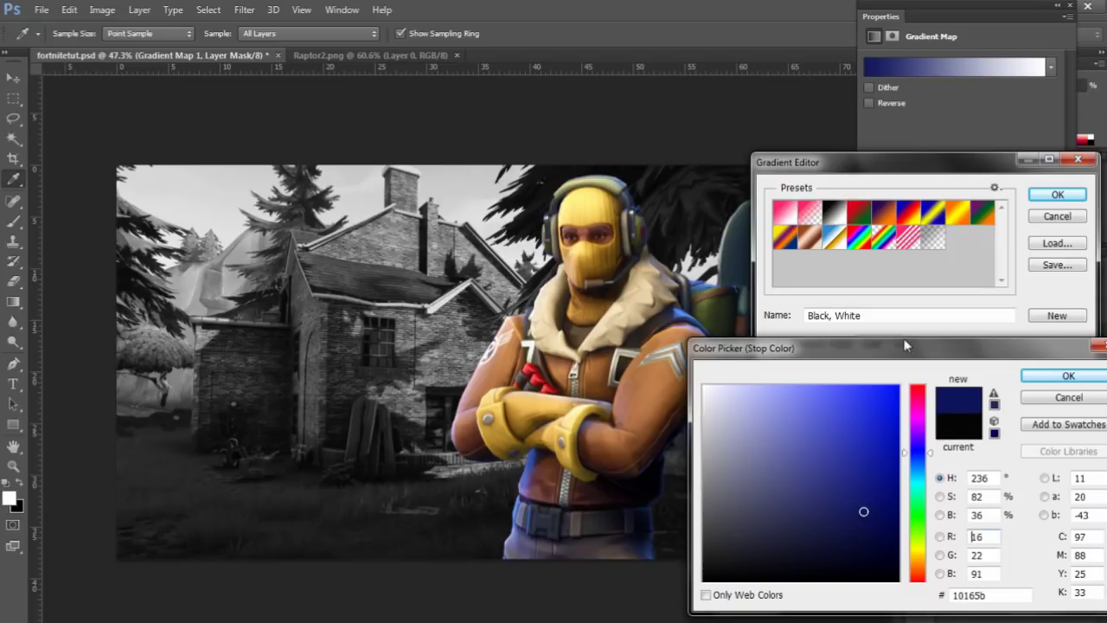
click(1046, 378)
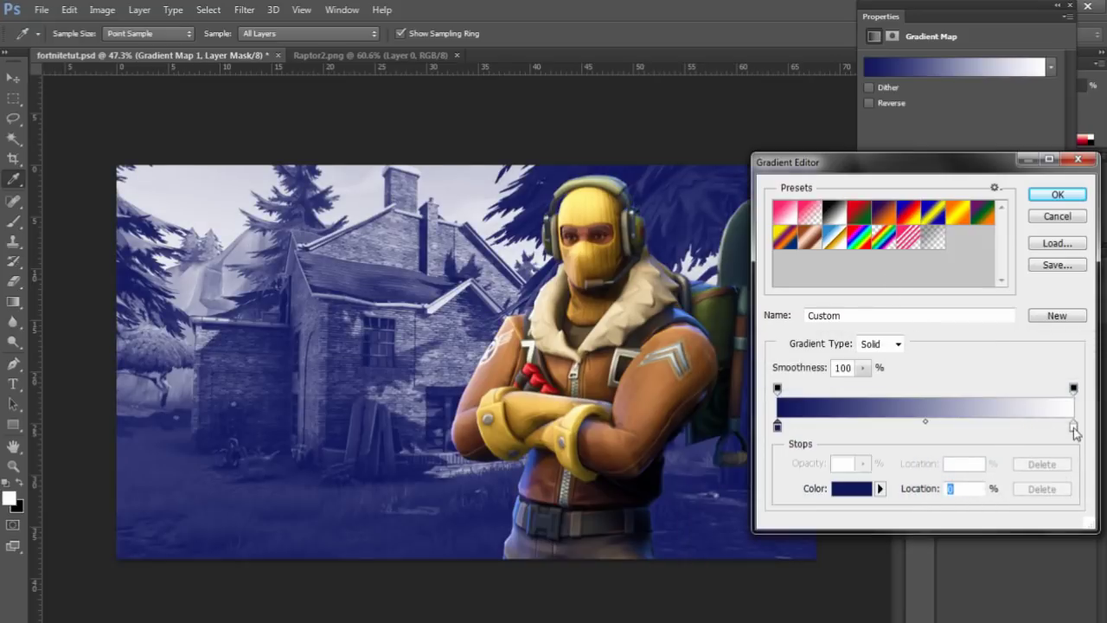
Set the gradient's color stop at location 100% to cyan 41f8ff and apply the gradient
double_click(1078, 432)
click(919, 481)
mouse_move(842, 425)
mouse_down()
mouse_move(836, 383)
mouse_move(849, 385)
mouse_up()
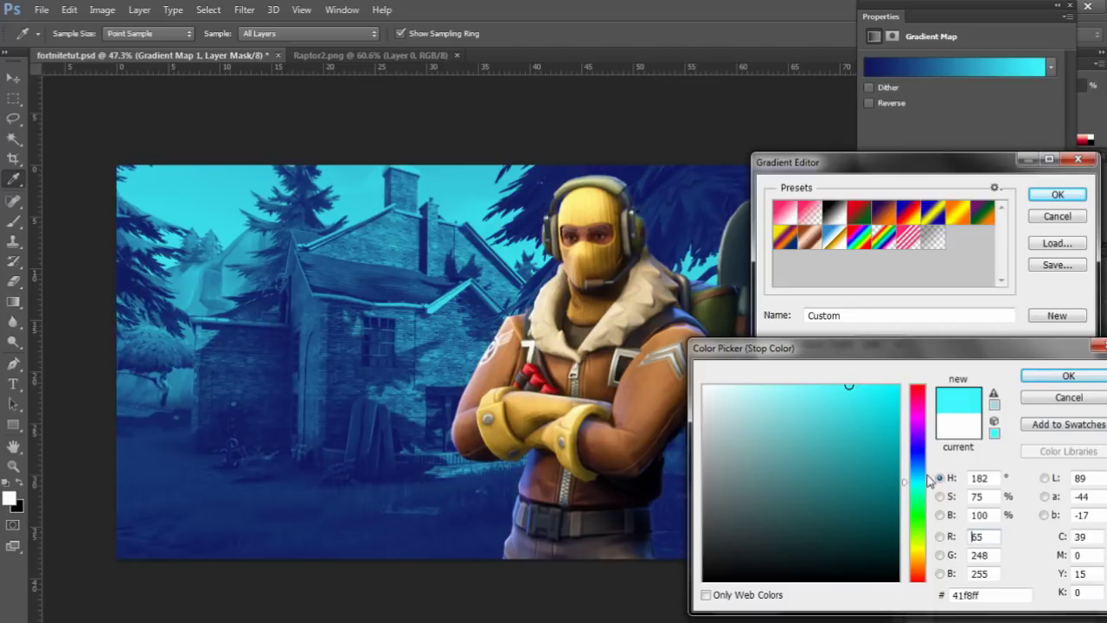
click(1062, 376)
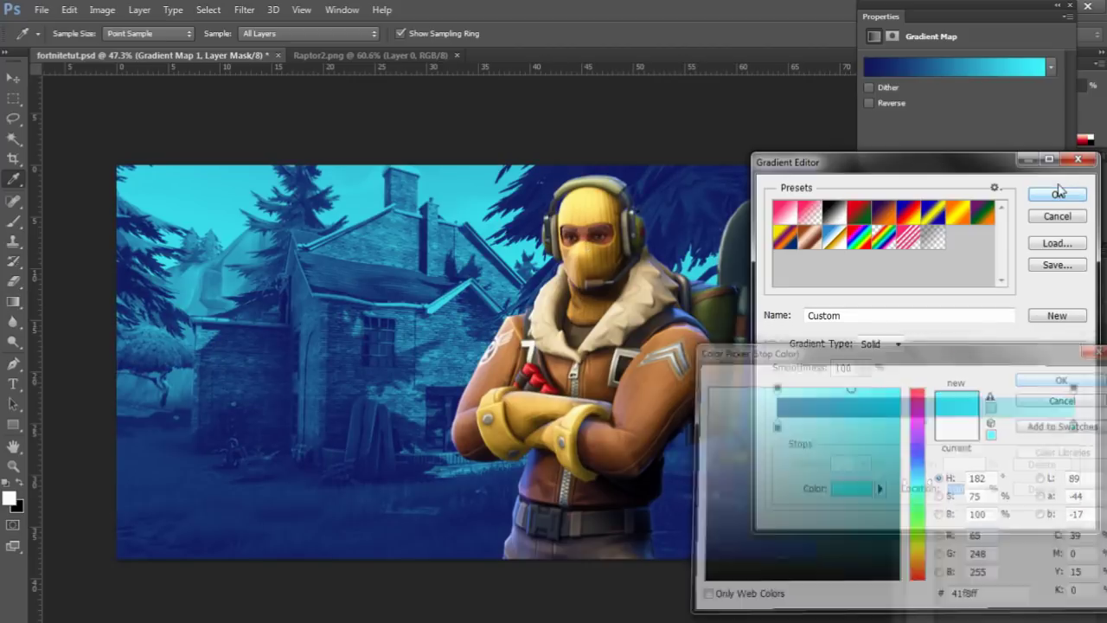
click(1058, 192)
key(z)
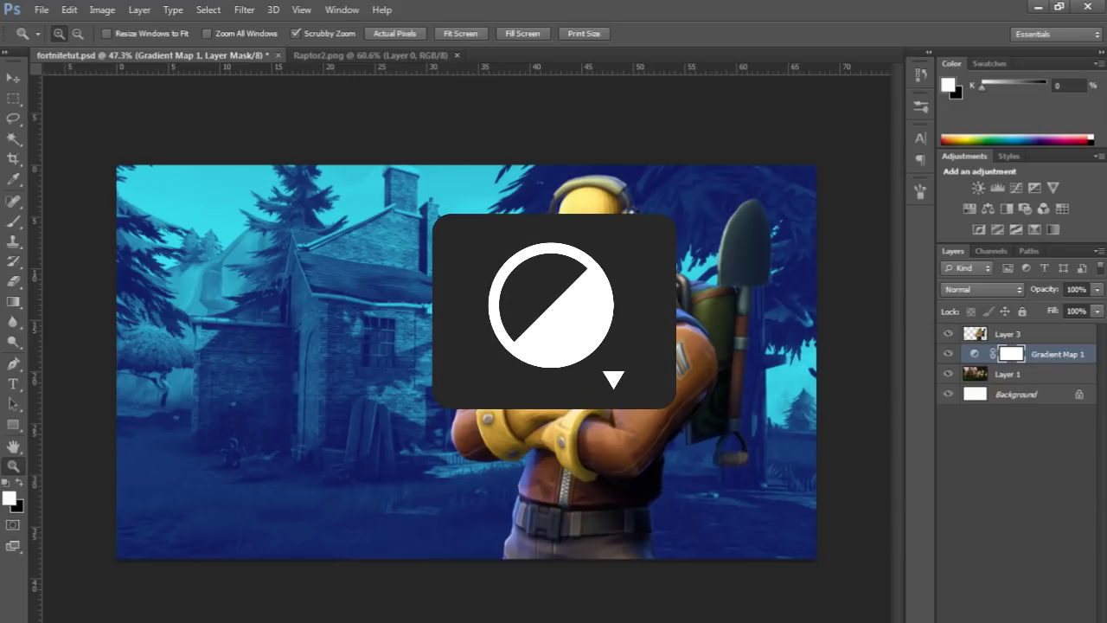
Add a Solid Color fill layer in dark navy 0e183e above the Gradient Map layer
click(1026, 617)
click(1003, 322)
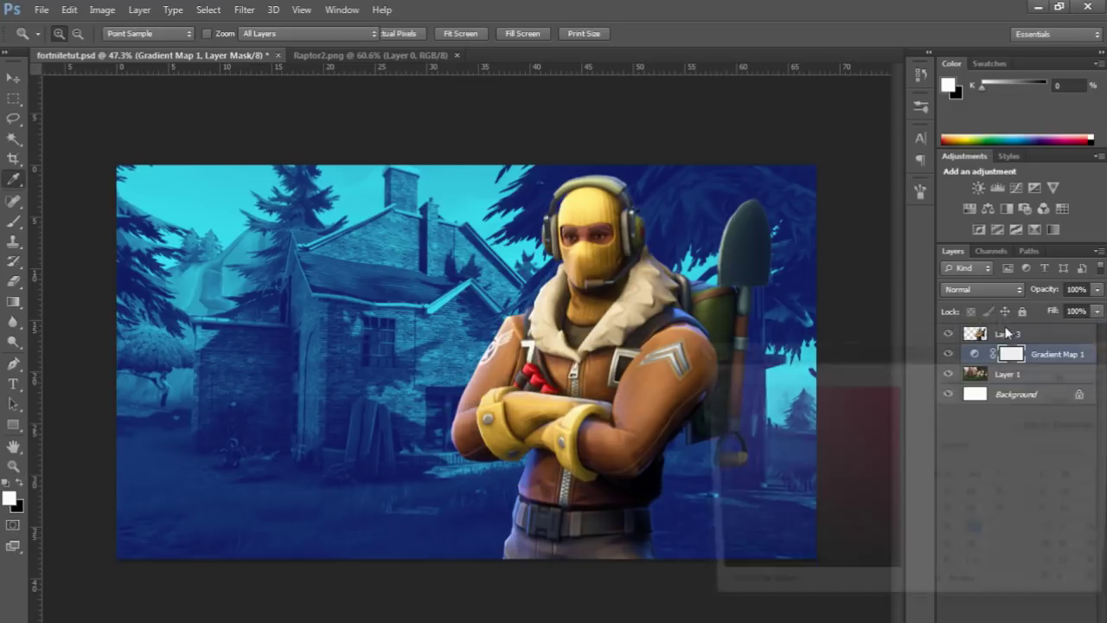
click(883, 530)
click(919, 457)
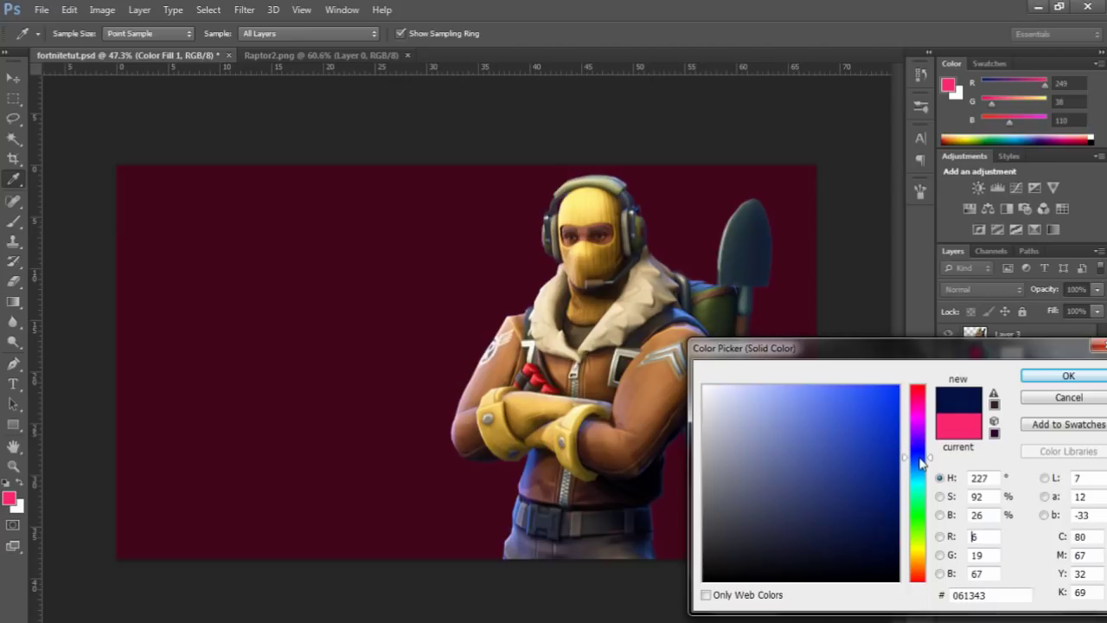
click(853, 534)
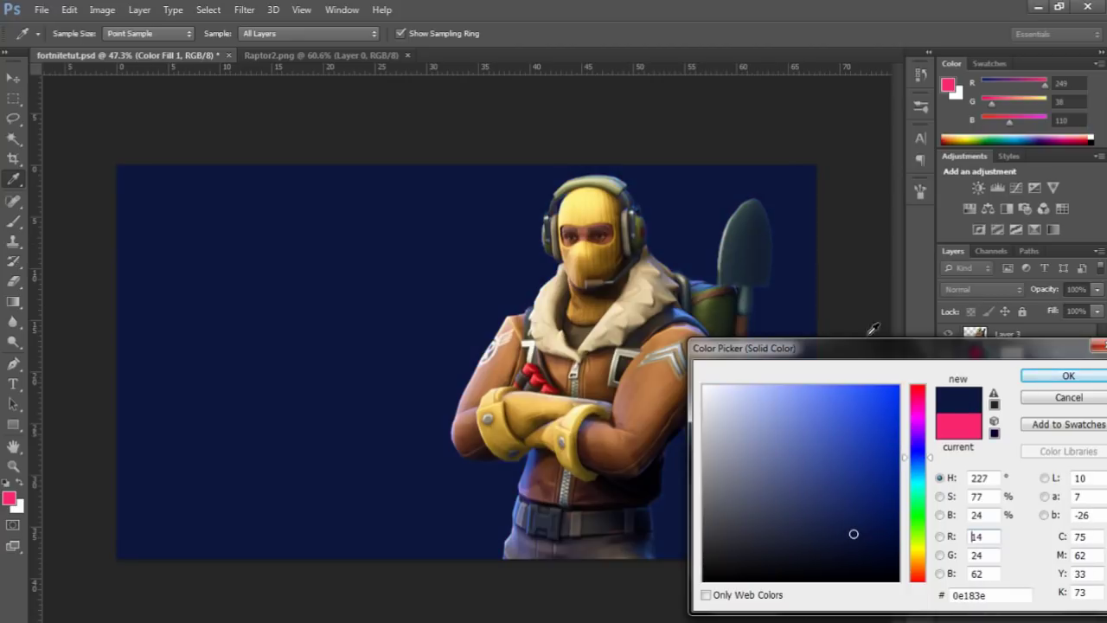
click(1068, 375)
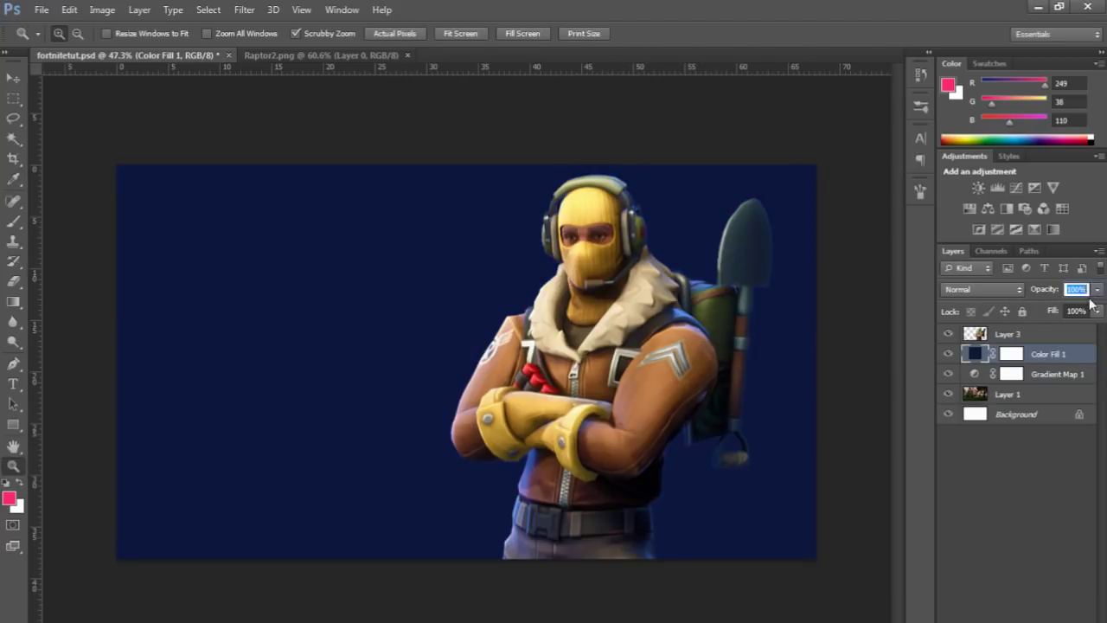
Lower the Color Fill layer's opacity to 71% and toggle its visibility to compare the background
click(1096, 289)
drag(1095, 307, 1068, 309)
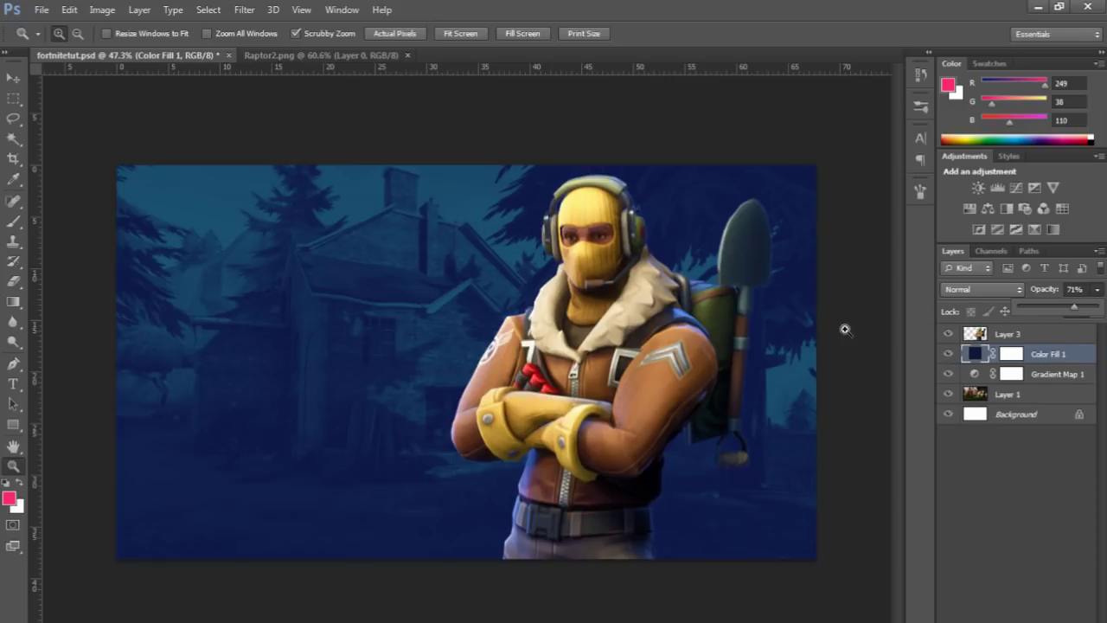
click(948, 354)
click(948, 353)
click(947, 354)
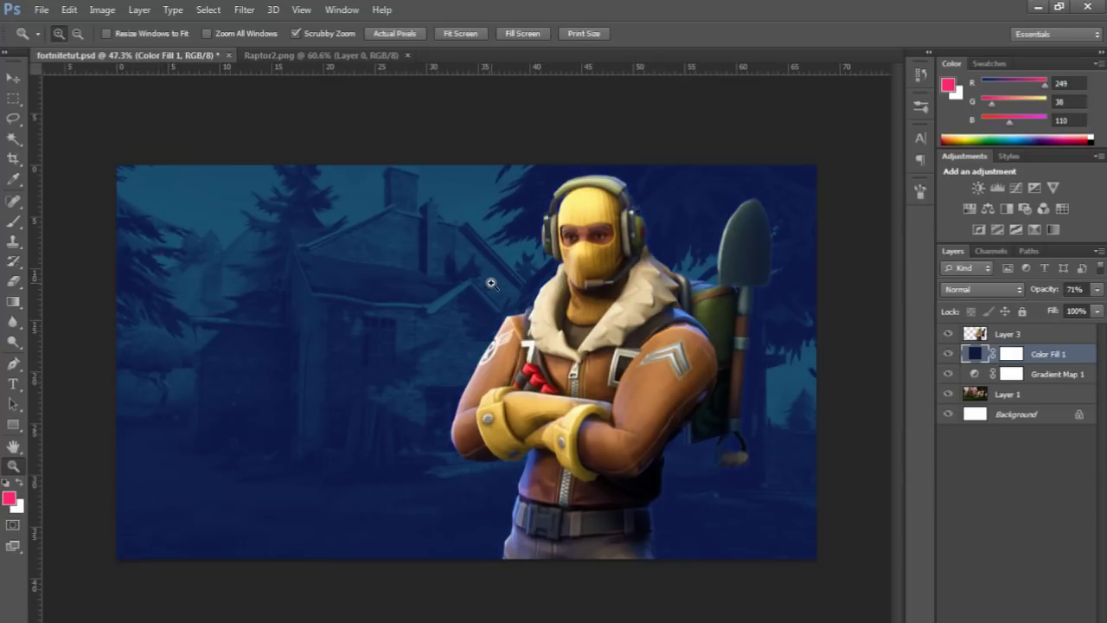
Shift the Gradient Map's color stop at location 100% from cyan to a deeper blue hue
double_click(976, 375)
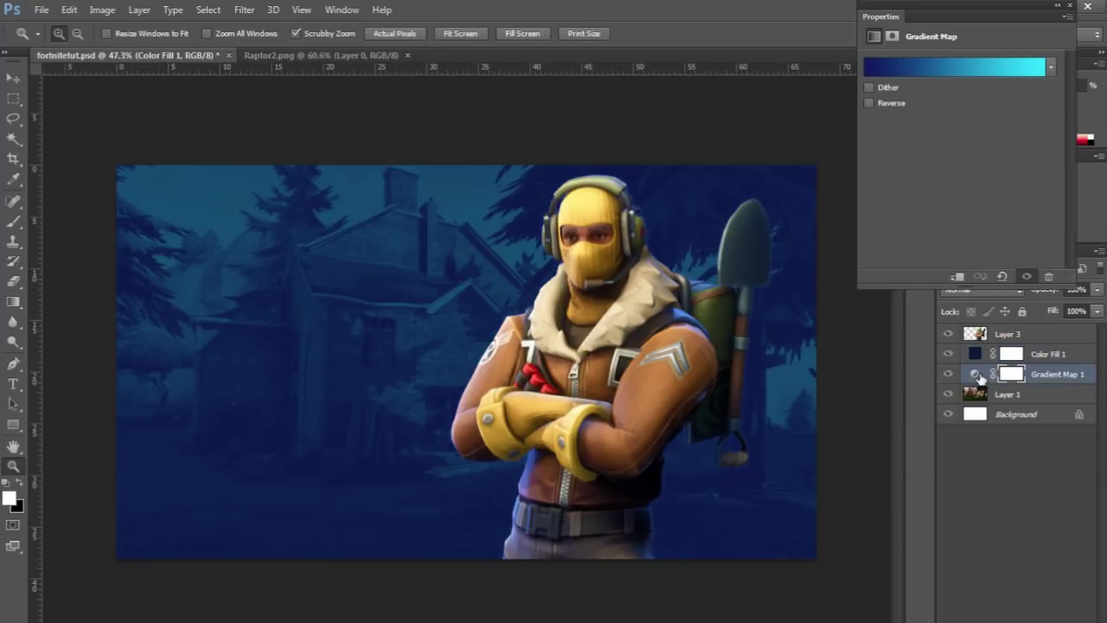
click(1013, 73)
double_click(1073, 427)
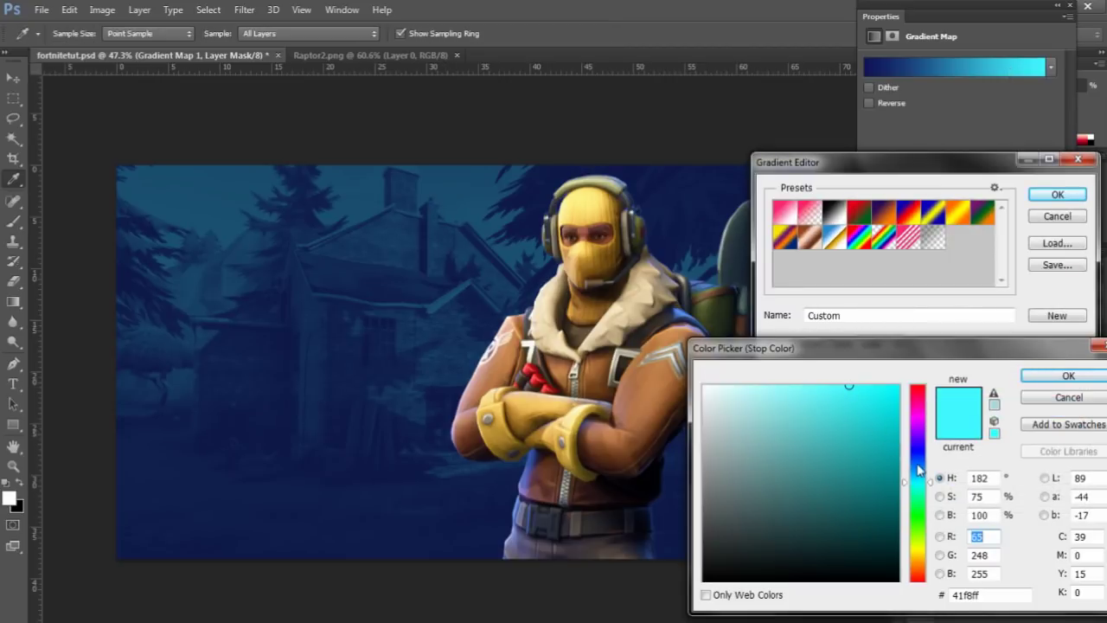
click(917, 467)
click(1068, 375)
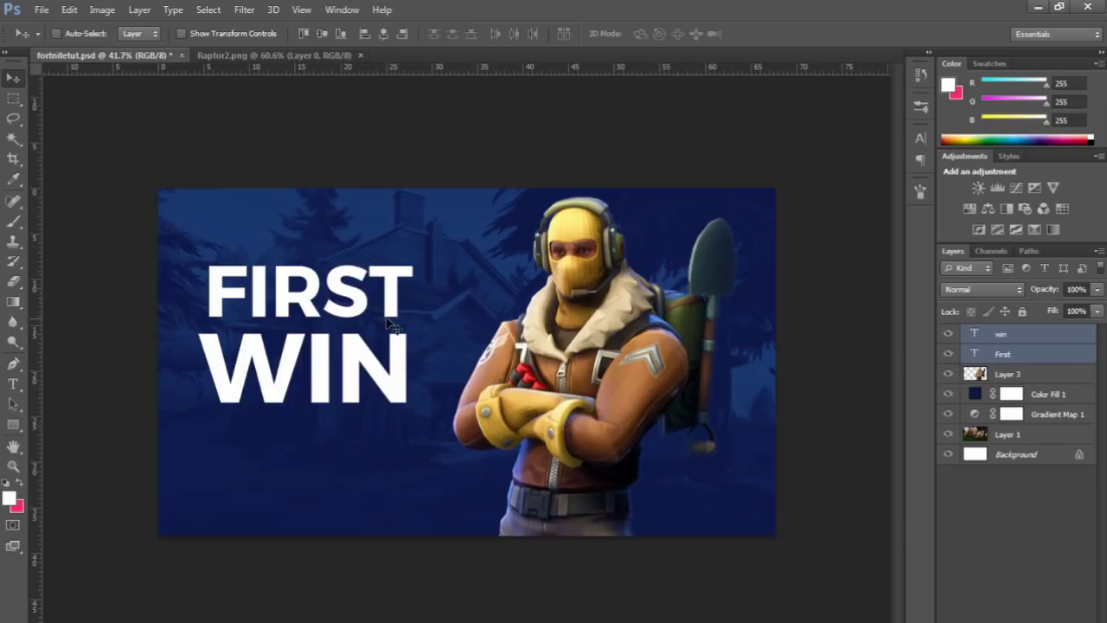
Enlarge the FIRST and WIN text layers together until they fill the space beside the Raptor character
key(ctrl+t)
mouse_move(413, 403)
mouse_down()
mouse_move(467, 419)
mouse_move(405, 387)
mouse_move(422, 414)
mouse_up()
key(Return)
scroll(386, 262, down, 4)
scroll(373, 323, up, 4)
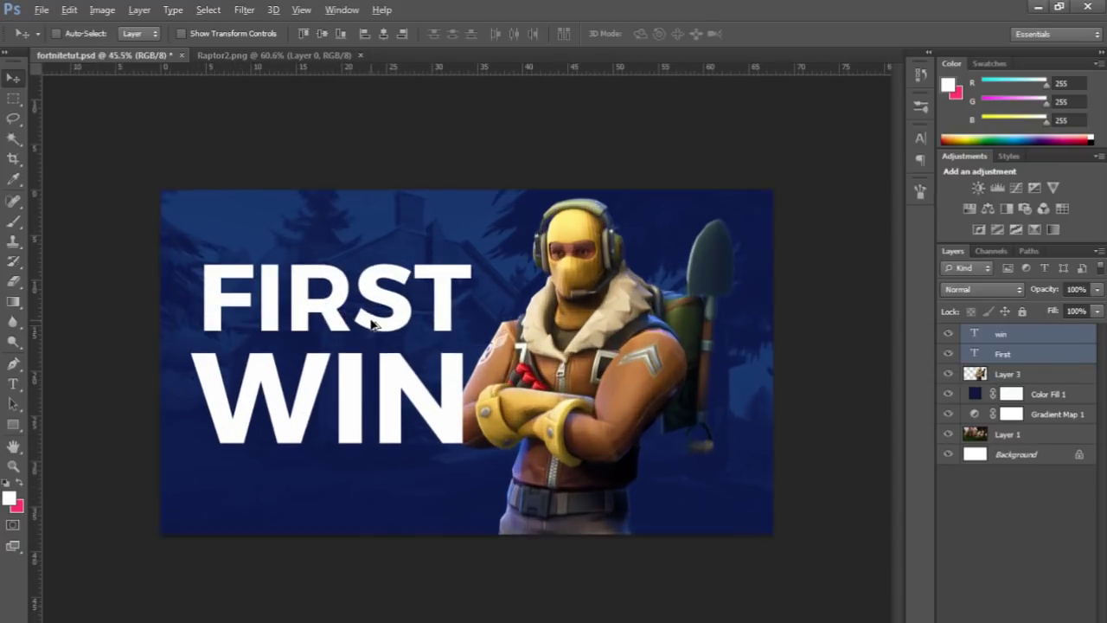
scroll(373, 324, up, 1)
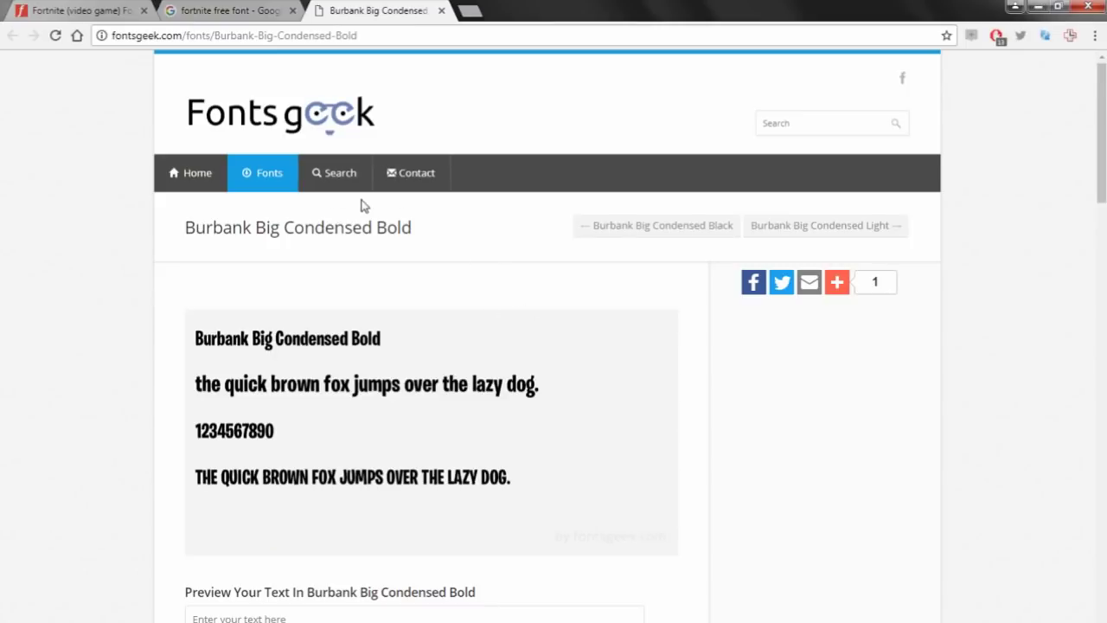
In the browser, review the Burbank Big Condensed Bold font page and open the Luckiest Guy page from the "fortnite free font" results
scroll(249, 472, down, 2)
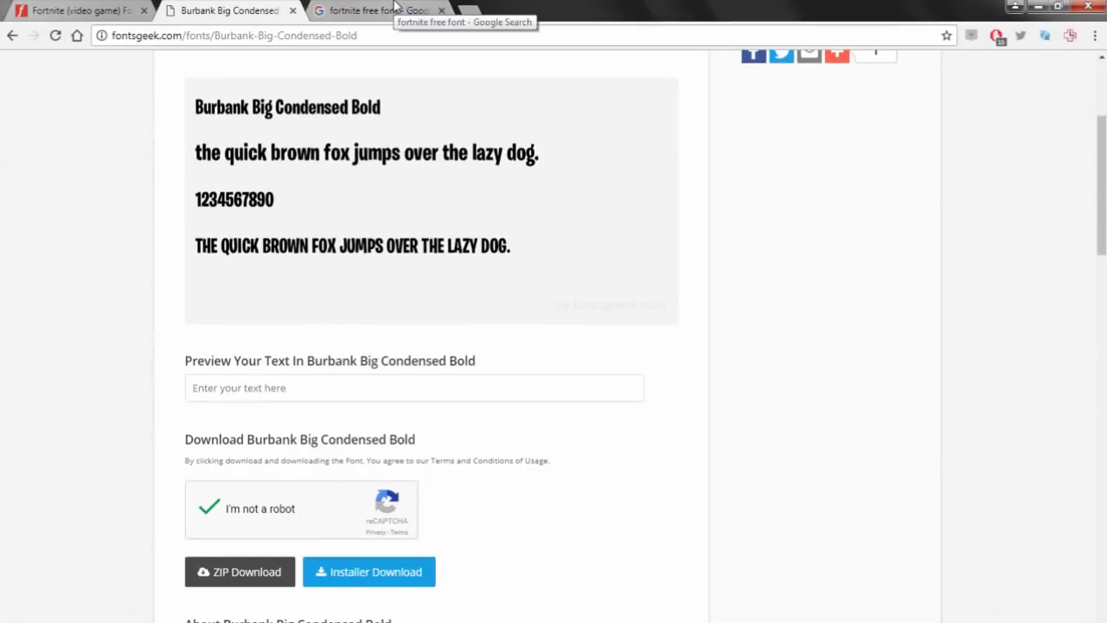
click(389, 10)
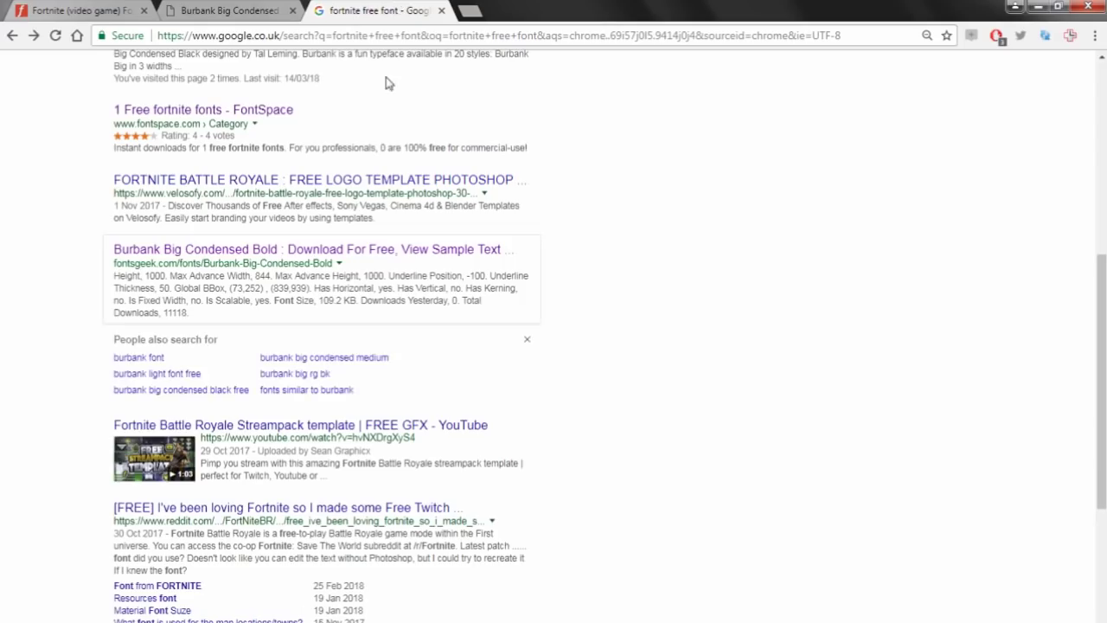
scroll(247, 320, up, 4)
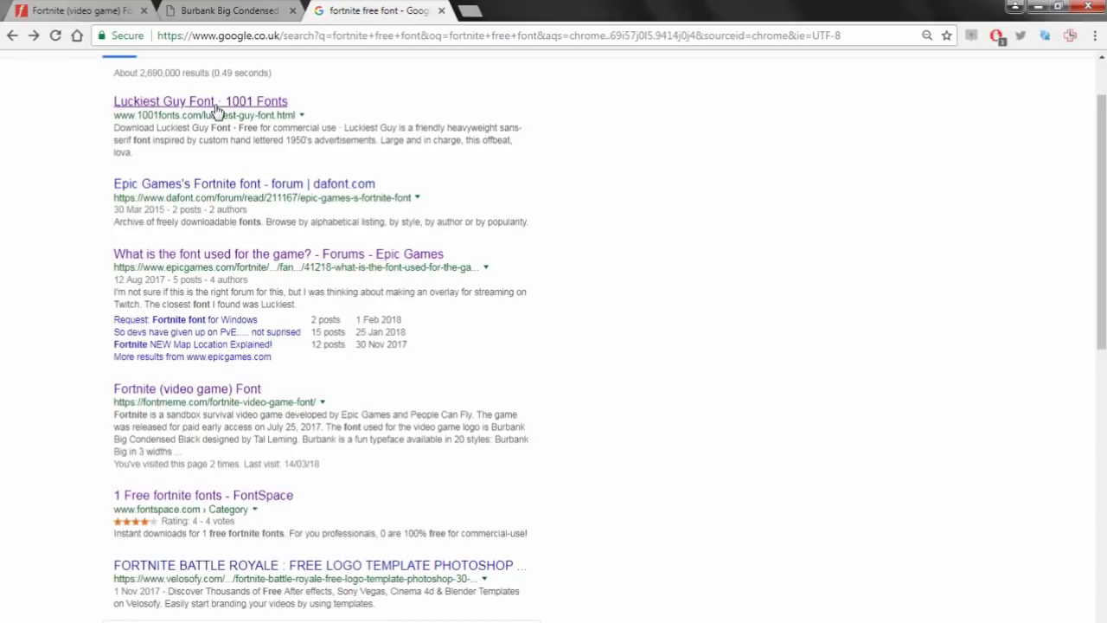
scroll(217, 113, up, 2)
click(192, 179)
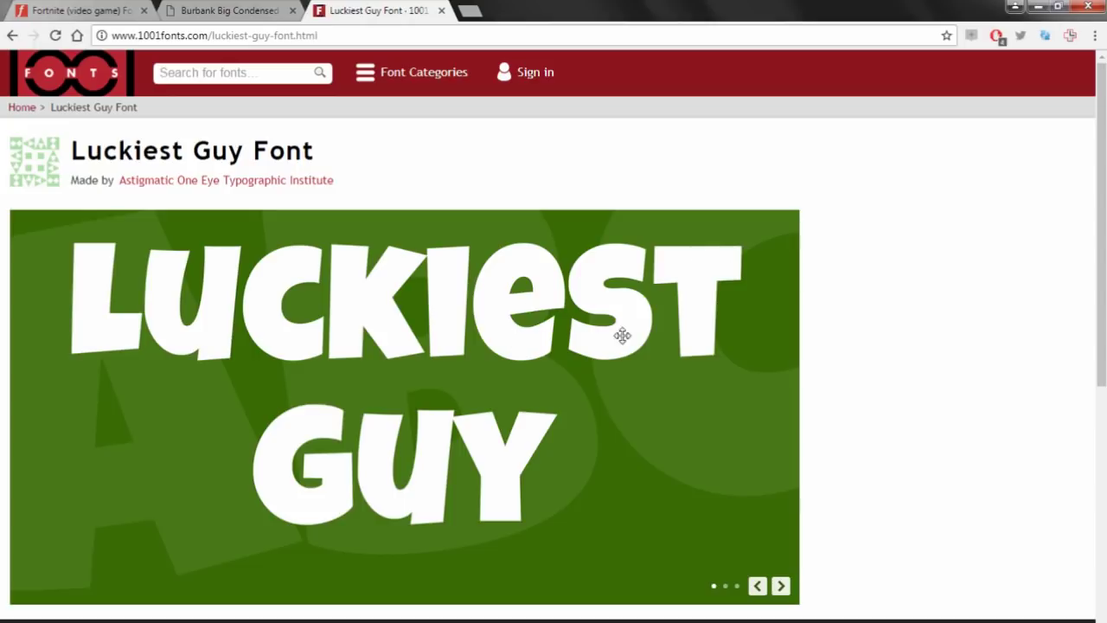
scroll(250, 415, down, 3)
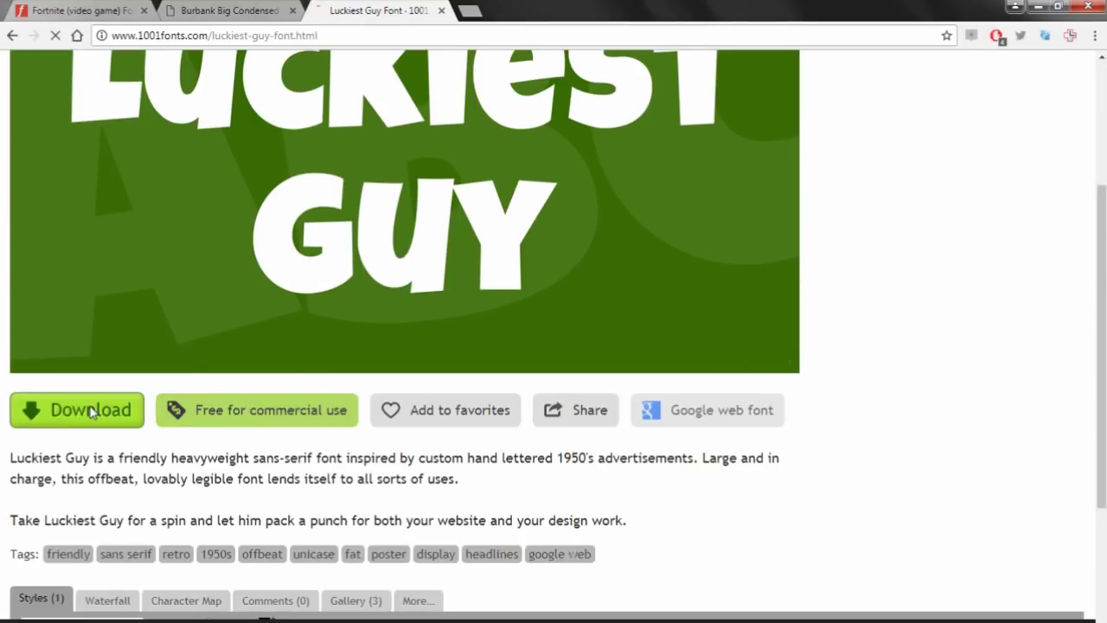
Back in Photoshop, examine how the FIRST WIN text reads at full and thumbnail size
scroll(355, 234, up, 3)
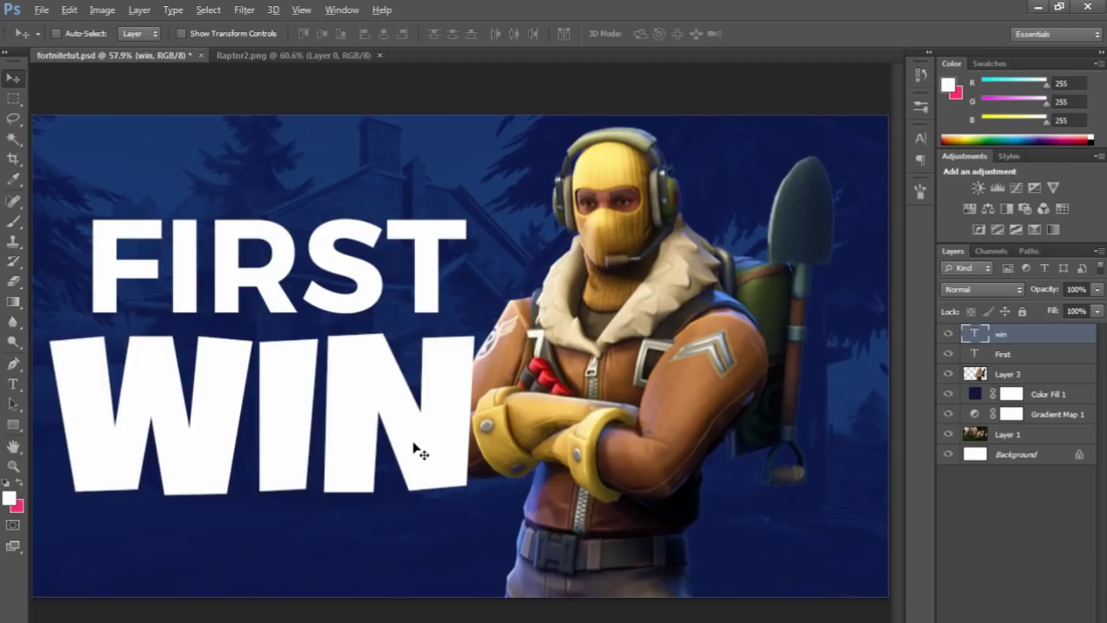
scroll(415, 447, down, 5)
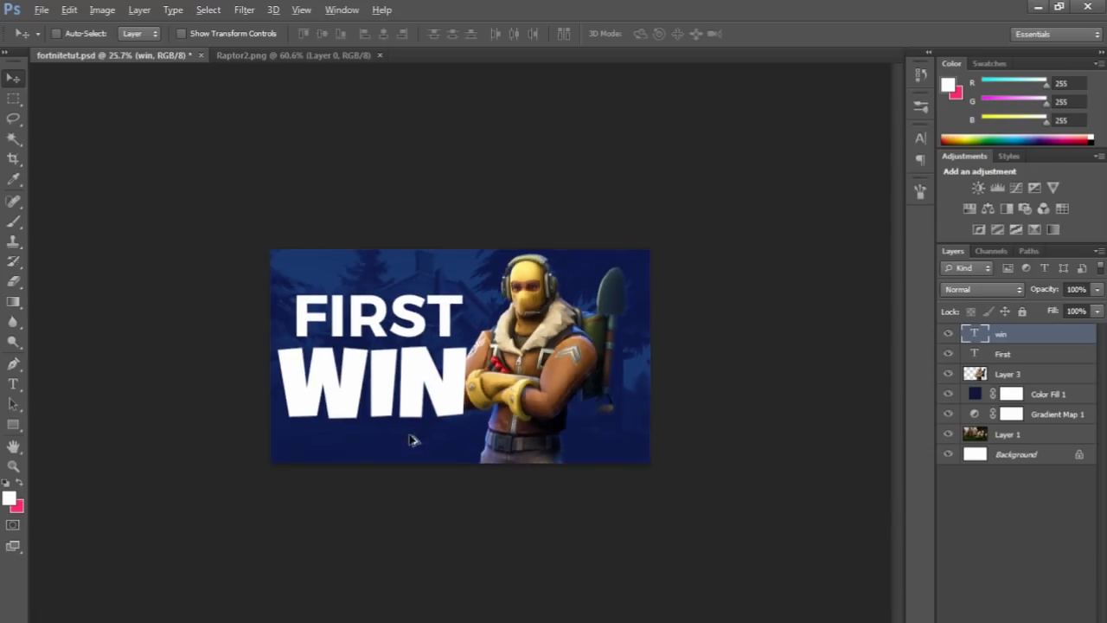
scroll(427, 372, up, 2)
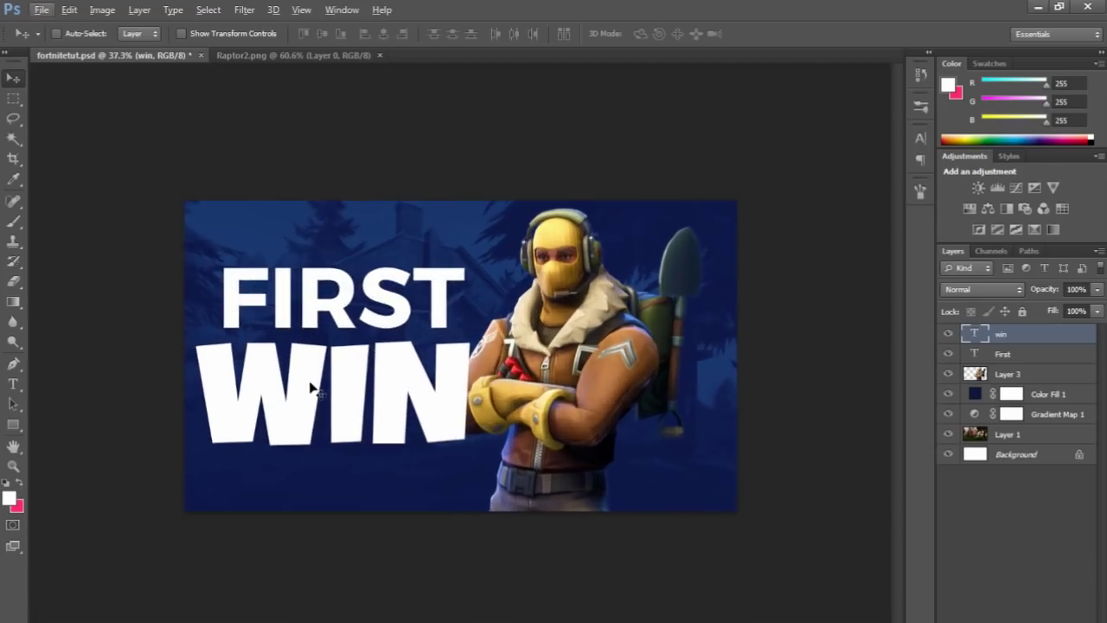
scroll(413, 383, down, 1)
scroll(411, 383, down, 3)
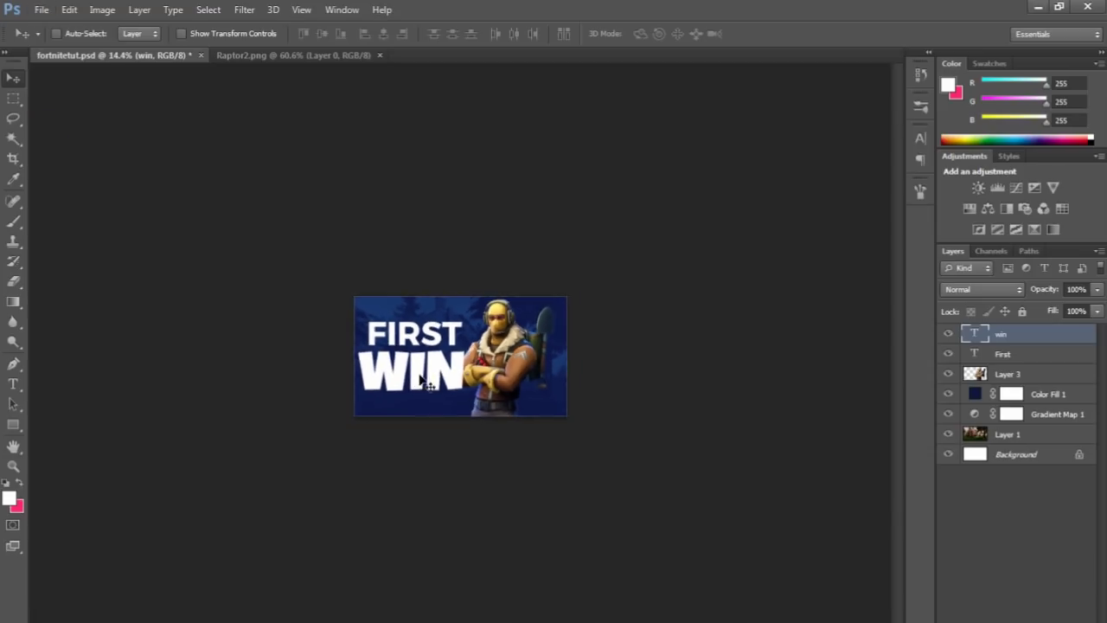
Set the FIRST text in Kenyan Coffee with the Regular style
key(z)
drag(465, 339, 465, 339)
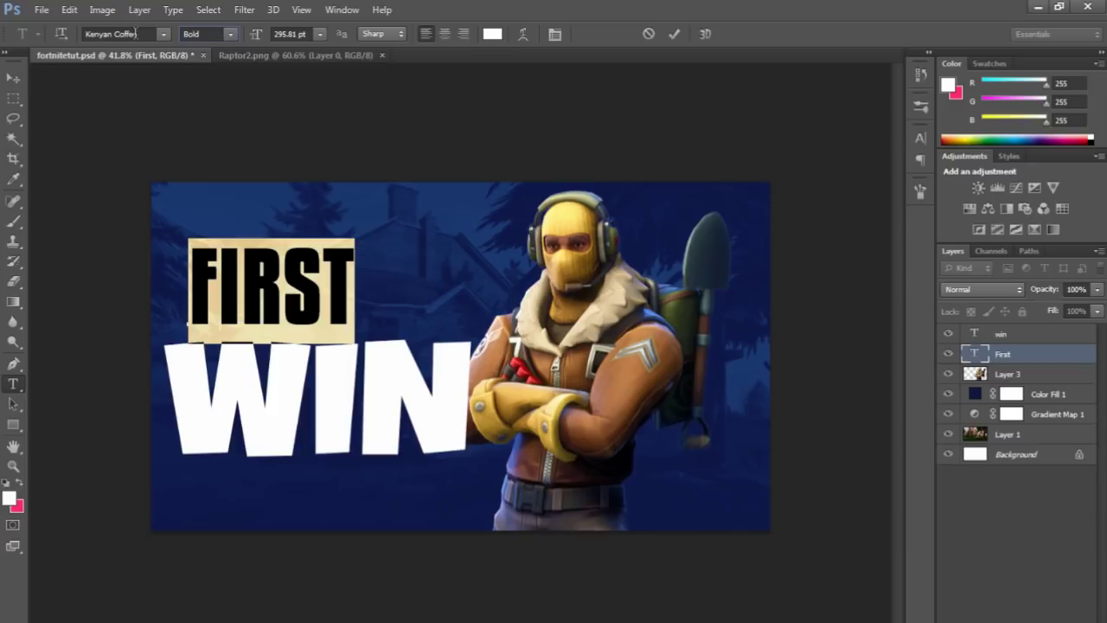
click(230, 34)
click(203, 48)
key(ctrl+Return)
key(v)
Scale down the FIRST text above WIN and check the result at thumbnail size
scroll(348, 291, down, 6)
scroll(348, 291, up, 5)
scroll(350, 297, up, 2)
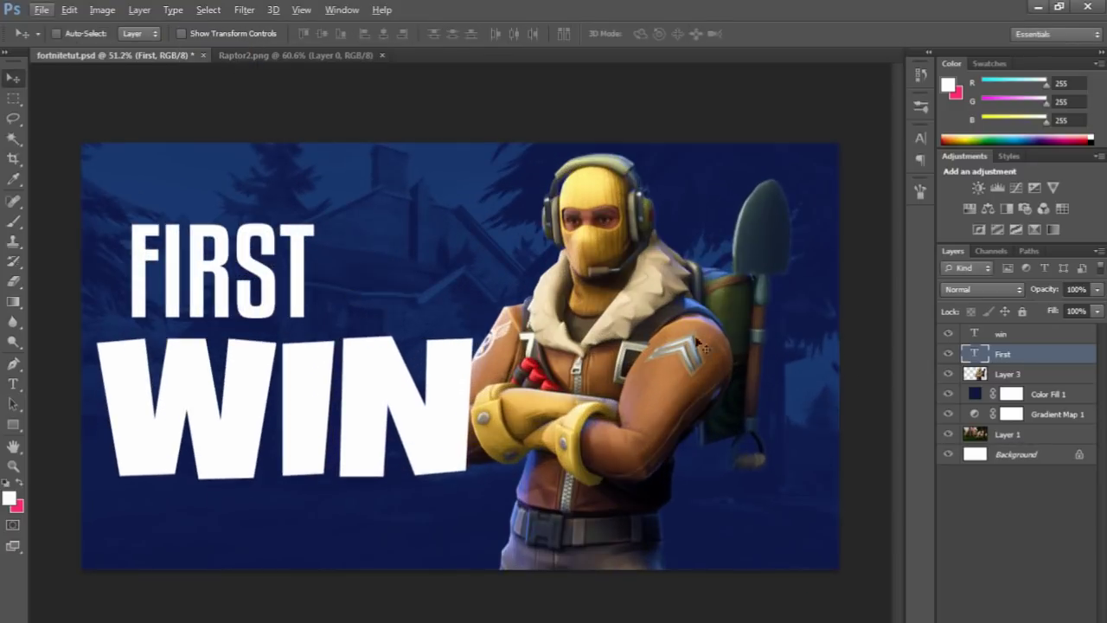
key(ctrl+t)
drag(313, 227, 305, 299)
key(Return)
scroll(306, 302, down, 4)
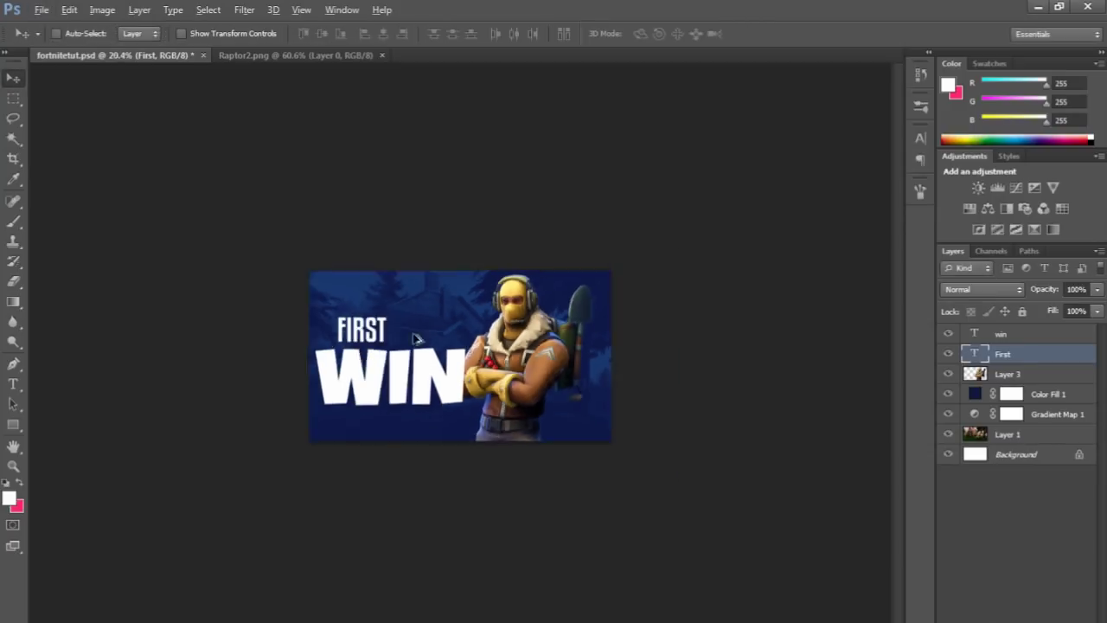
Recolor the FIRST text with yellow, starting from a color sampled on the character's glove
scroll(375, 351, up, 4)
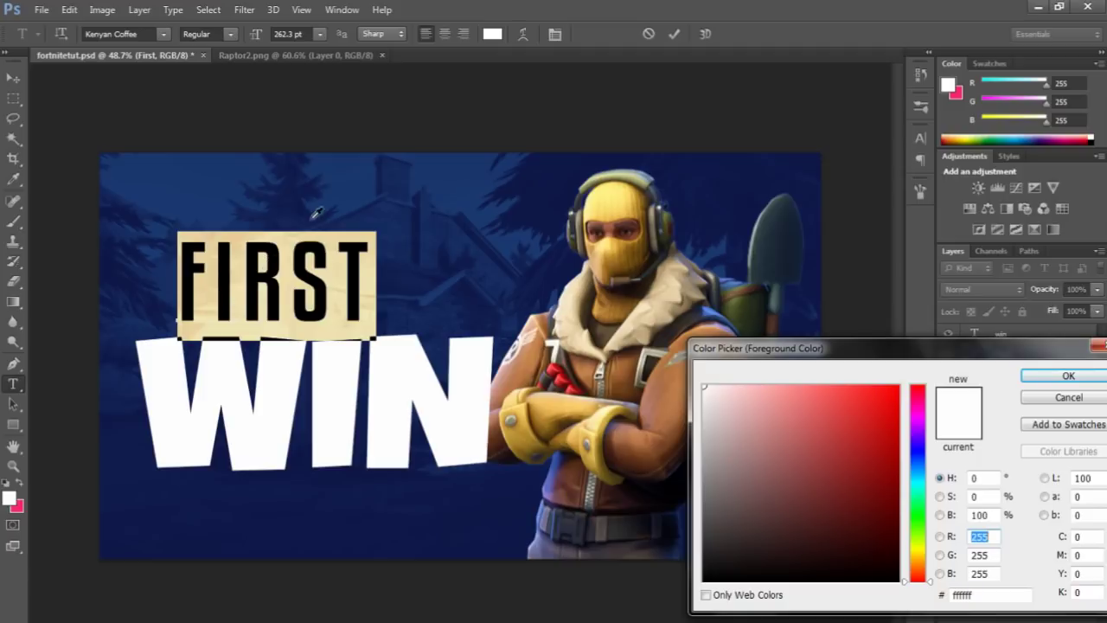
drag(536, 425, 523, 408)
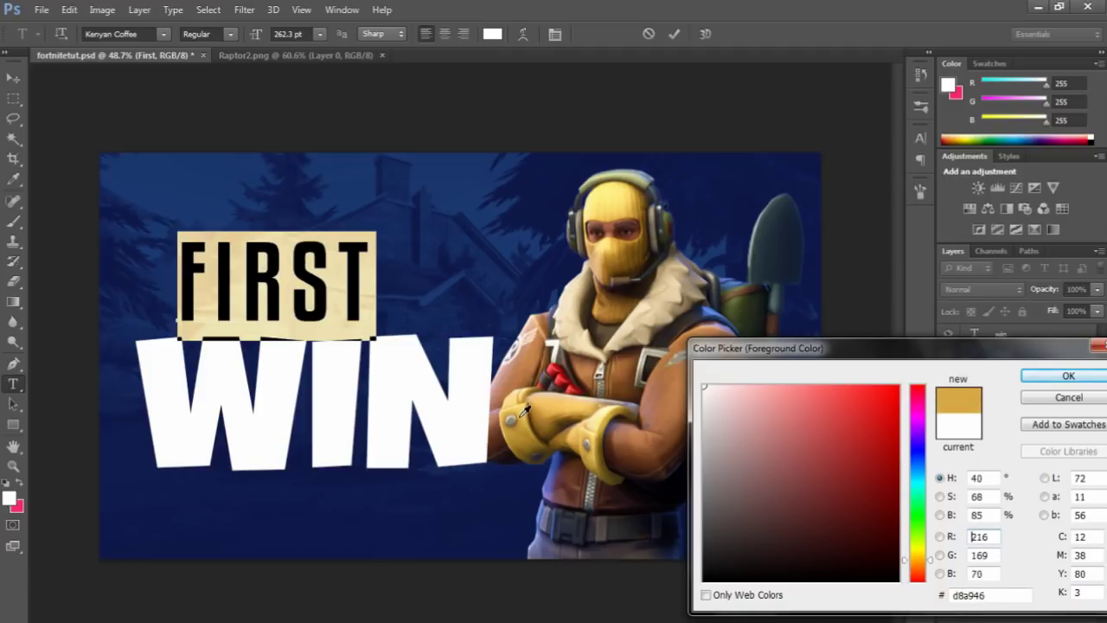
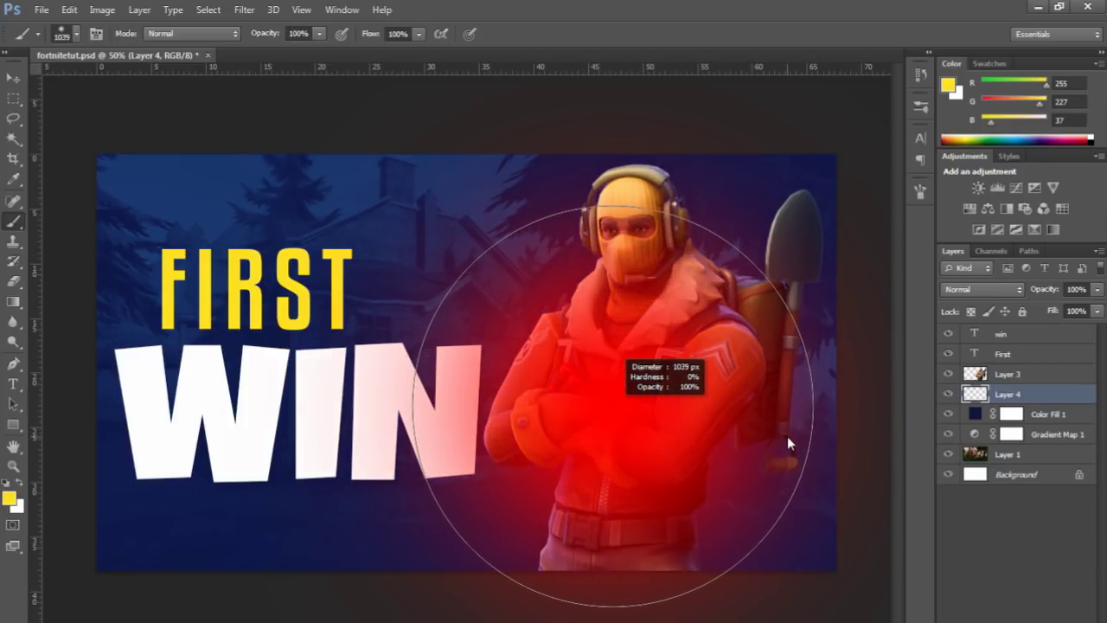
Paint a soft yellow glow around the character's body and head on the layer behind the character
click(625, 507)
scroll(626, 508, down, 4)
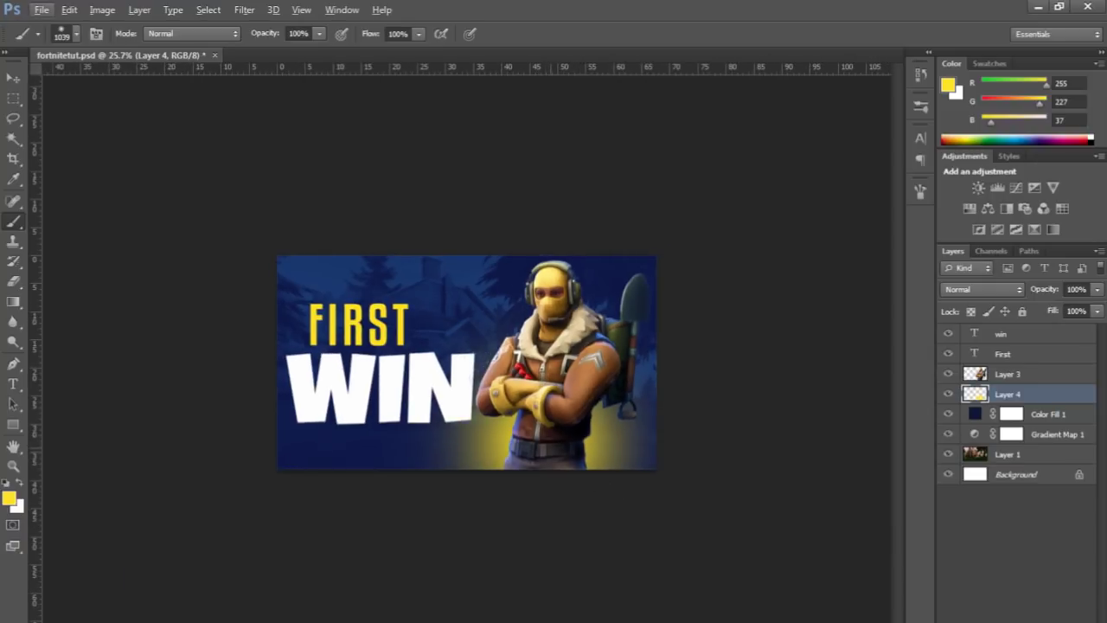
scroll(467, 361, up, 3)
click(606, 328)
drag(606, 328, 545, 327)
click(597, 229)
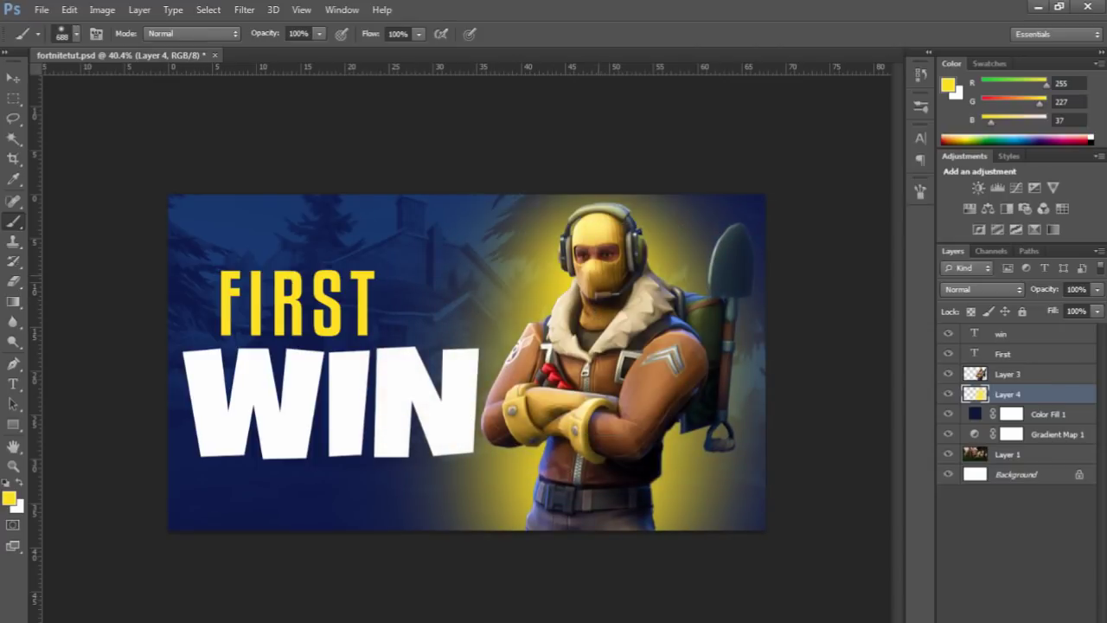
scroll(654, 395, down, 4)
scroll(590, 354, up, 4)
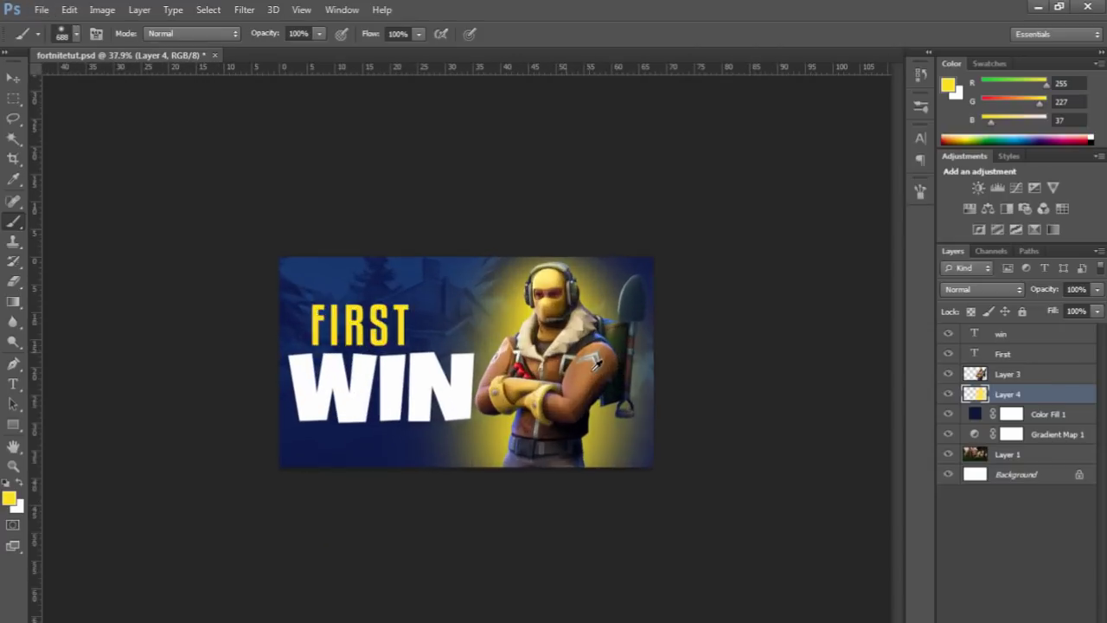
Lower the opacity of the yellow glow layer to 46%
key(v)
drag(618, 315, 648, 318)
drag(1094, 291, 1063, 308)
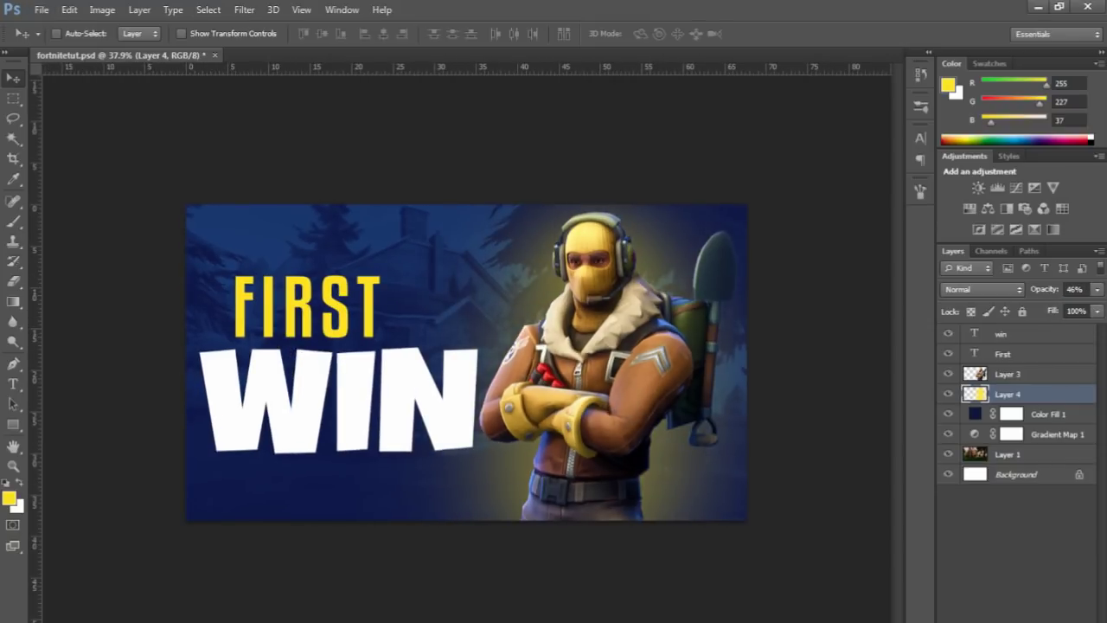
Paint a soft white glow along the character's outline on a new layer behind the character and set its blend mode to Overlay
key(ctrl+shift+alt+n)
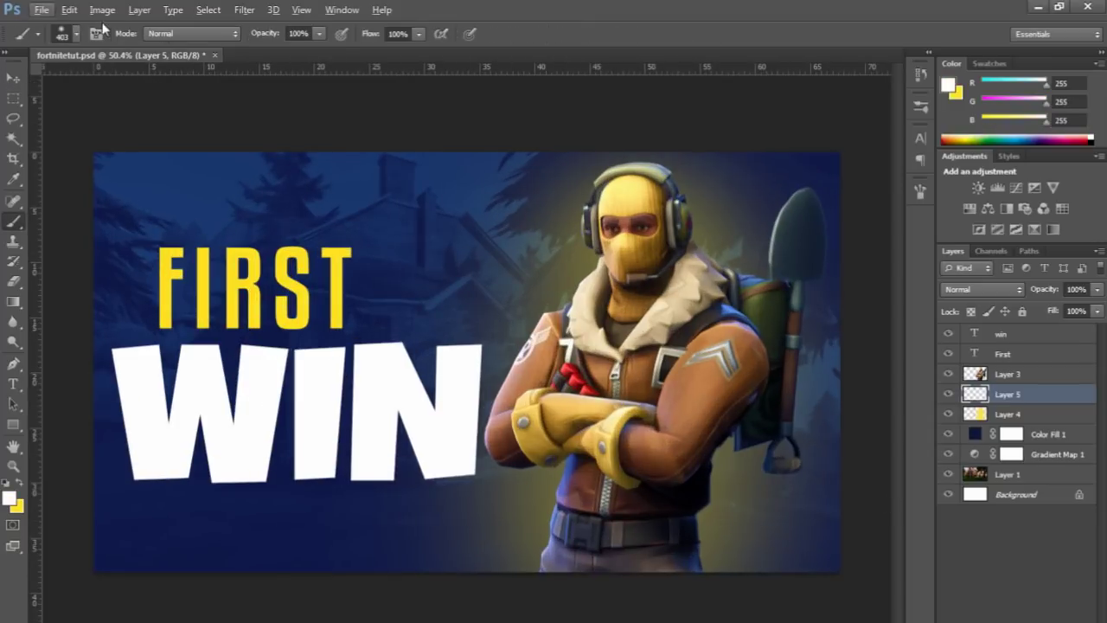
drag(726, 566, 737, 462)
drag(681, 289, 634, 210)
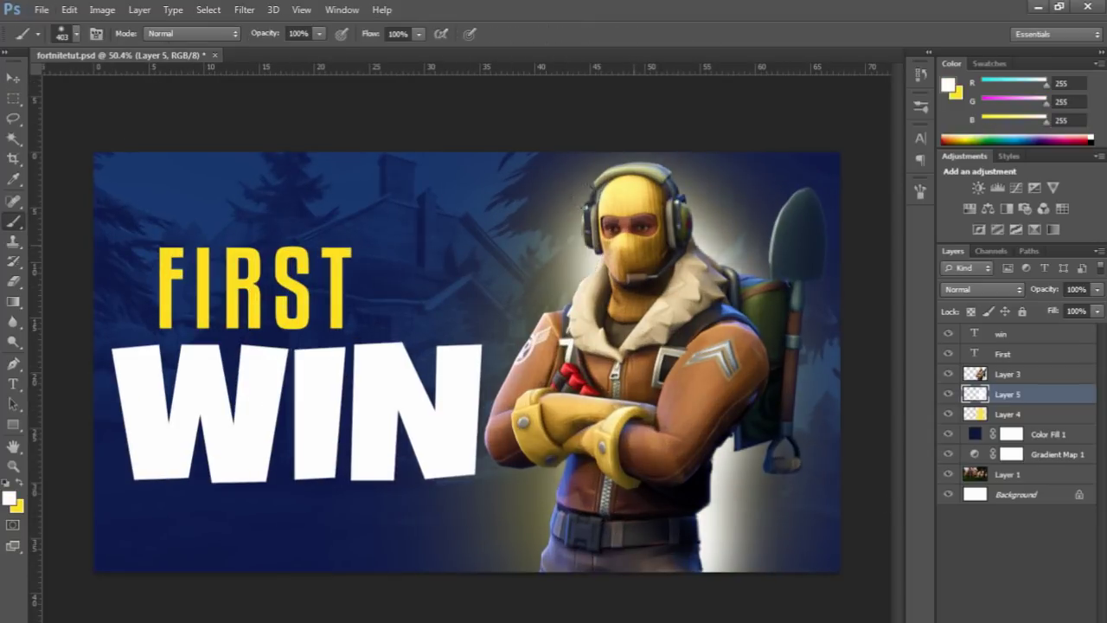
mouse_move(565, 256)
mouse_down()
mouse_move(514, 341)
mouse_move(497, 406)
mouse_up()
drag(505, 463, 538, 529)
scroll(659, 432, down, 2)
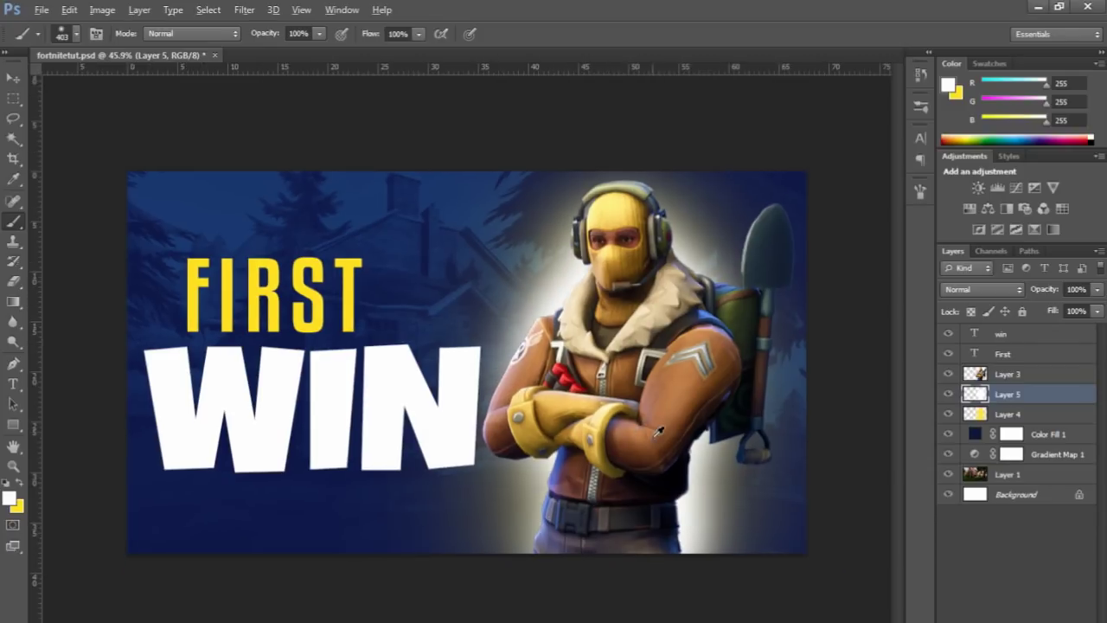
click(970, 294)
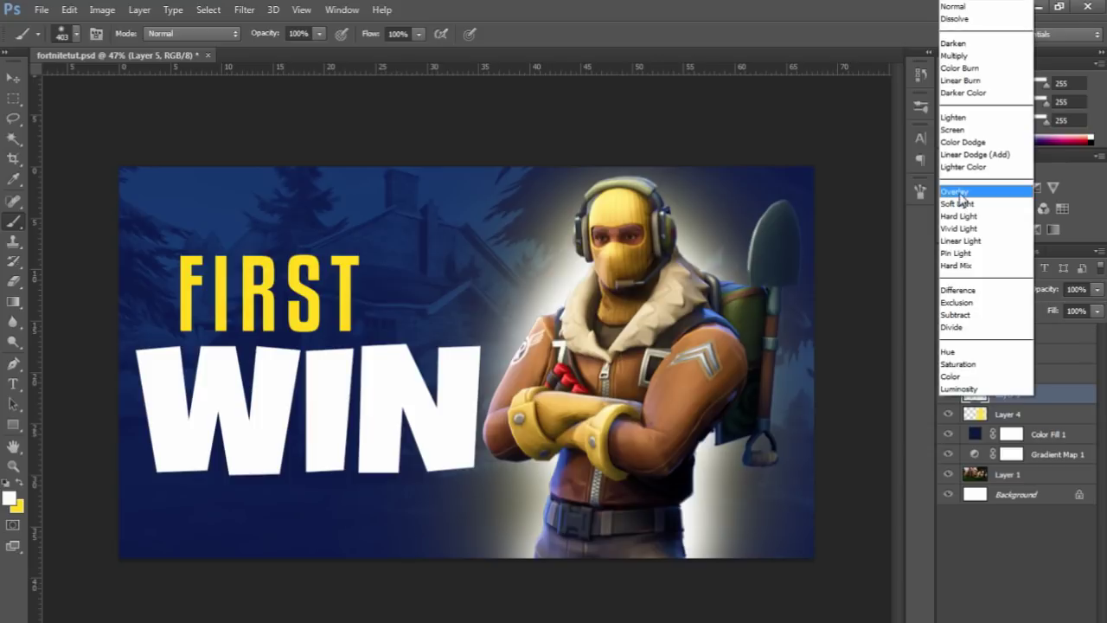
click(955, 191)
Apply an orange-yellow Color Overlay to the yellow glow layer and raise the layer's opacity to 100%
click(1003, 413)
click(1097, 290)
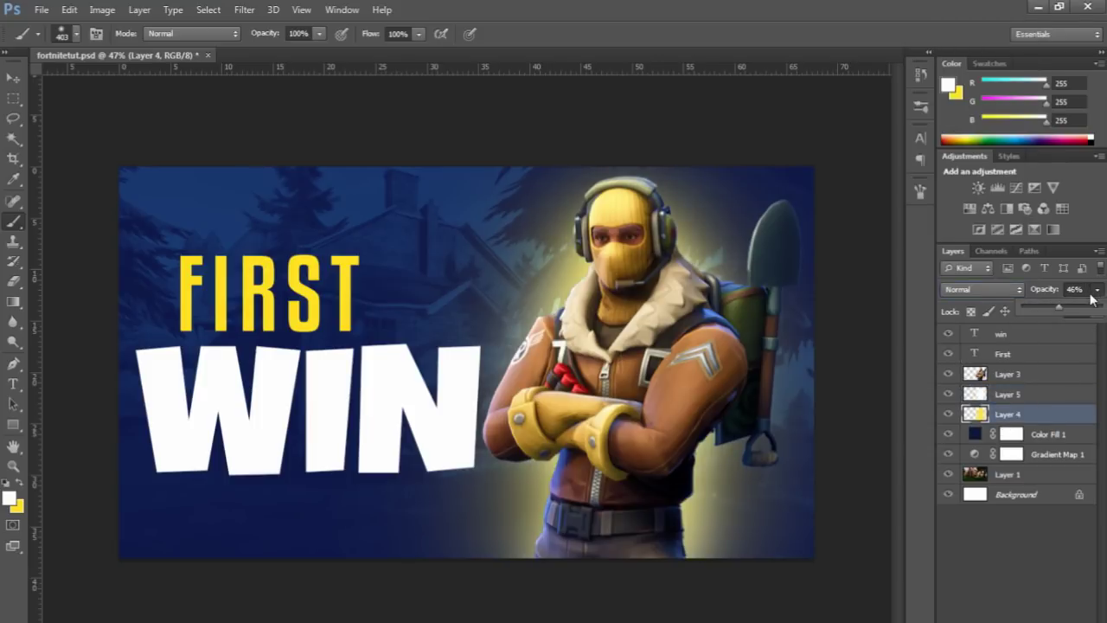
drag(1076, 313, 1088, 310)
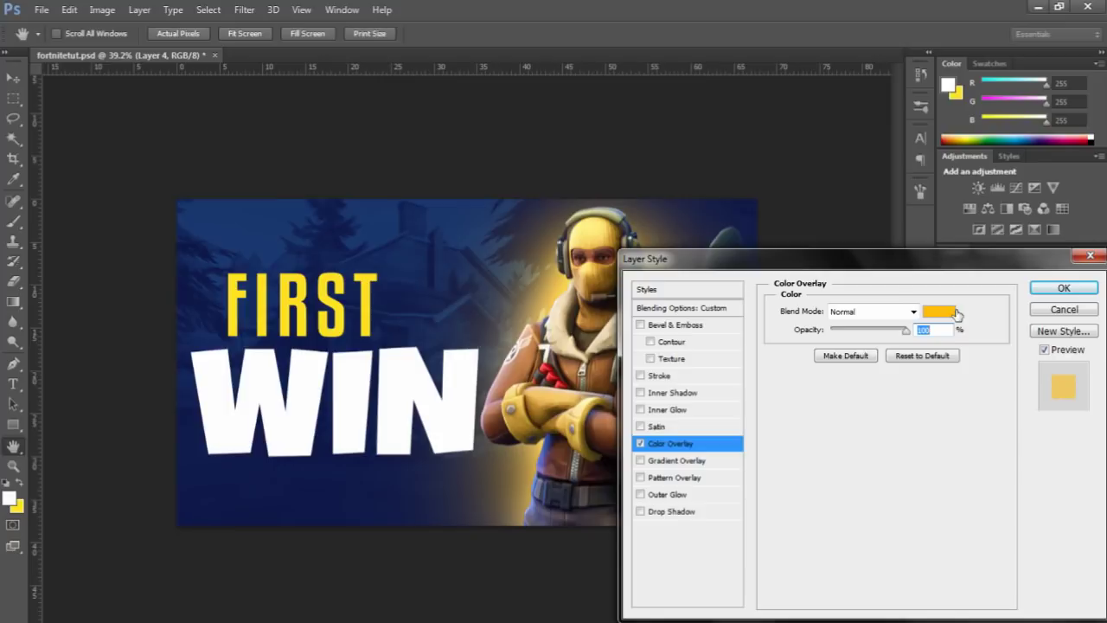
drag(781, 264, 832, 282)
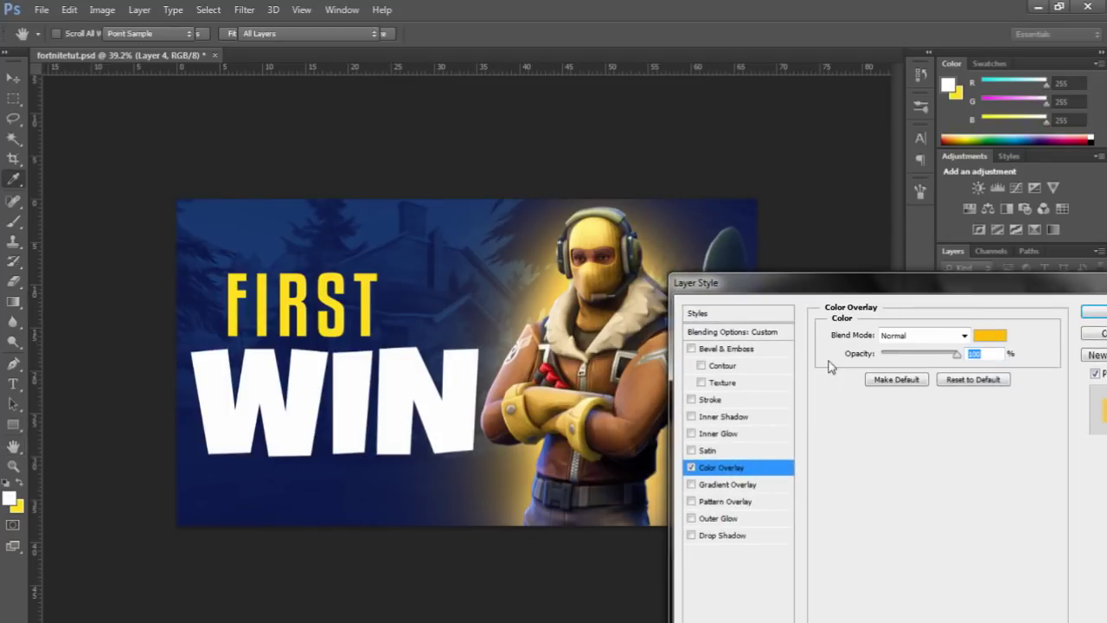
key(Return)
click(1096, 288)
drag(1088, 309, 1105, 308)
Add an empty layer above the yellow glow layer and merge the two to flatten the Color Overlay
click(995, 418)
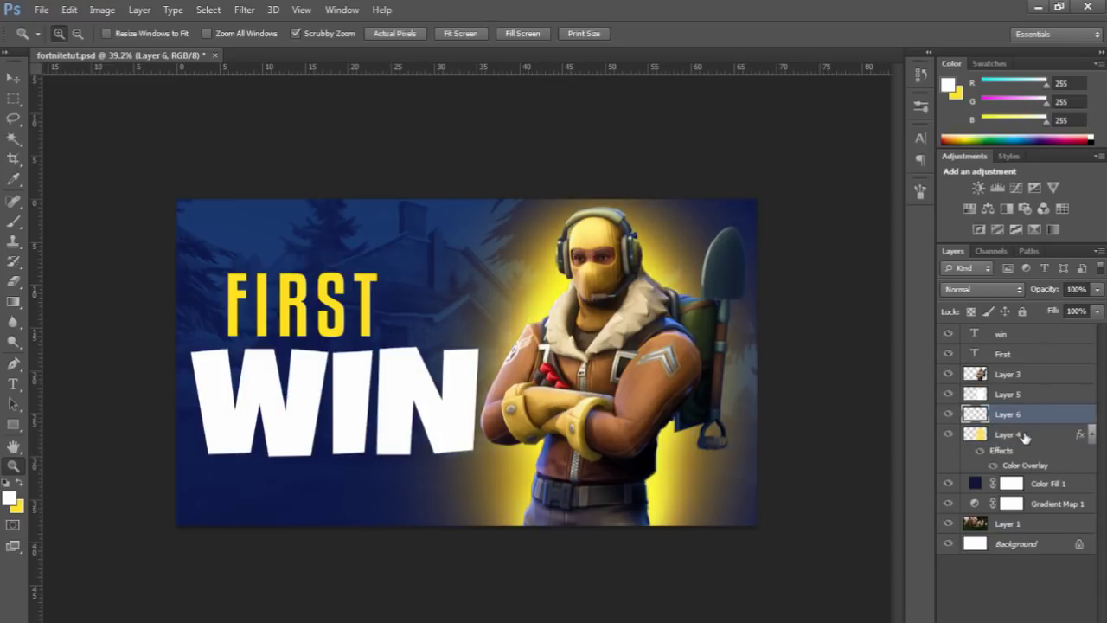
shift+click(1019, 437)
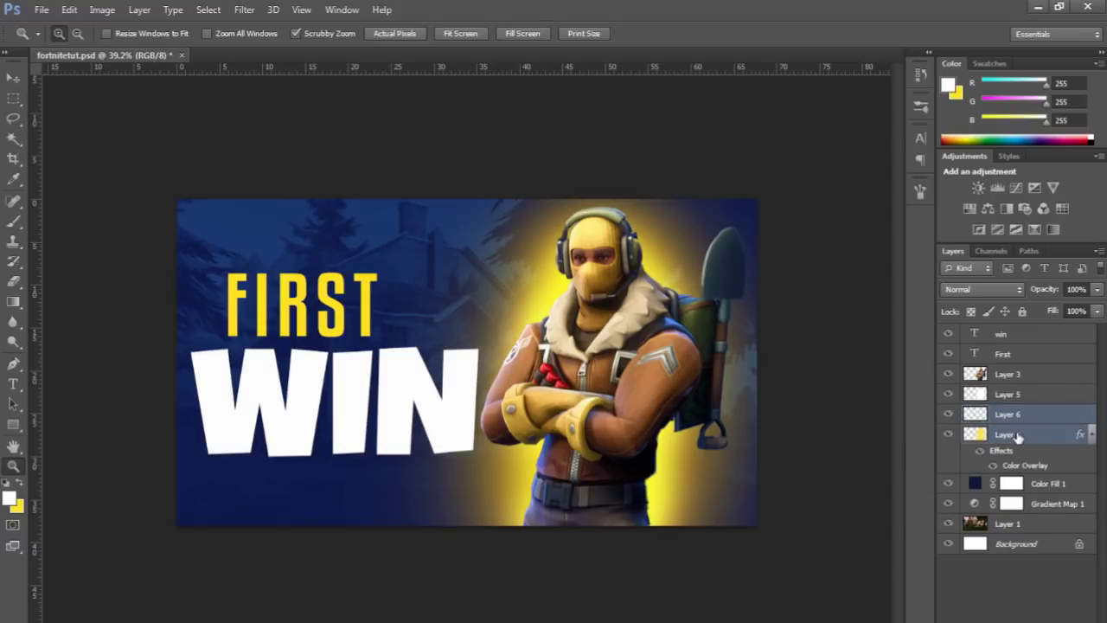
key(ctrl+e)
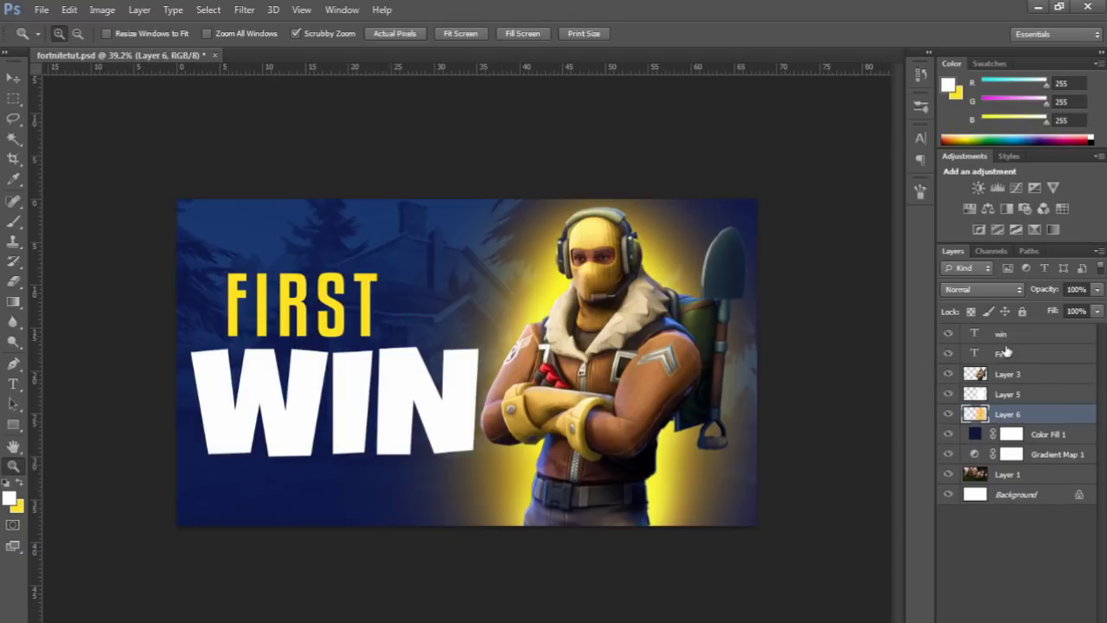
Reduce the merged glow layer's opacity slightly to soften the yellow light behind the character
click(1096, 289)
drag(1072, 308, 1079, 308)
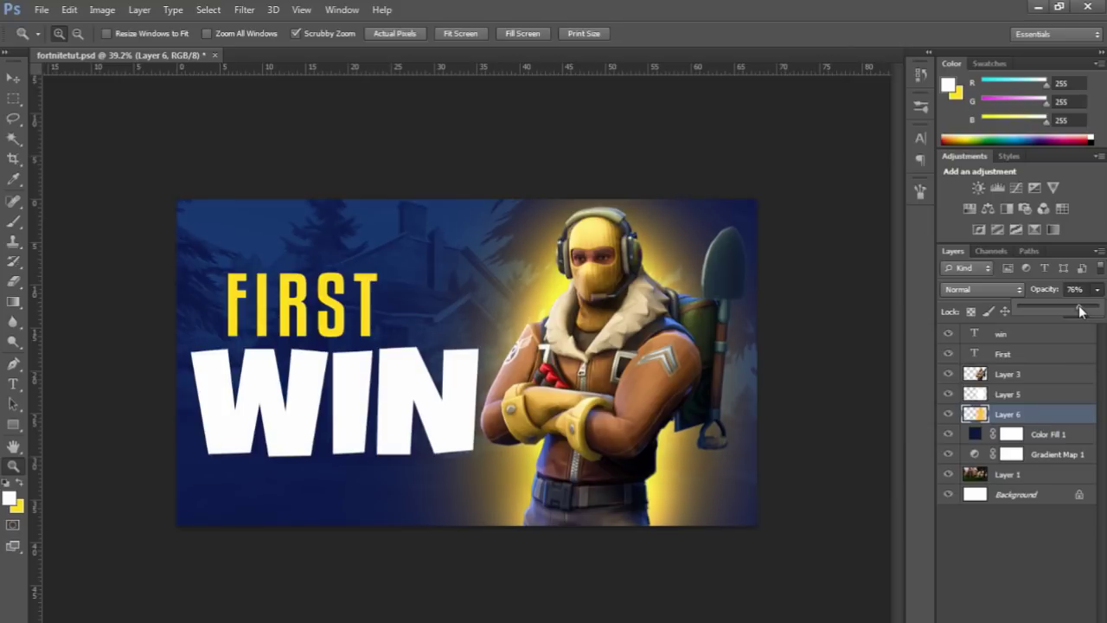
key(v)
click(694, 331)
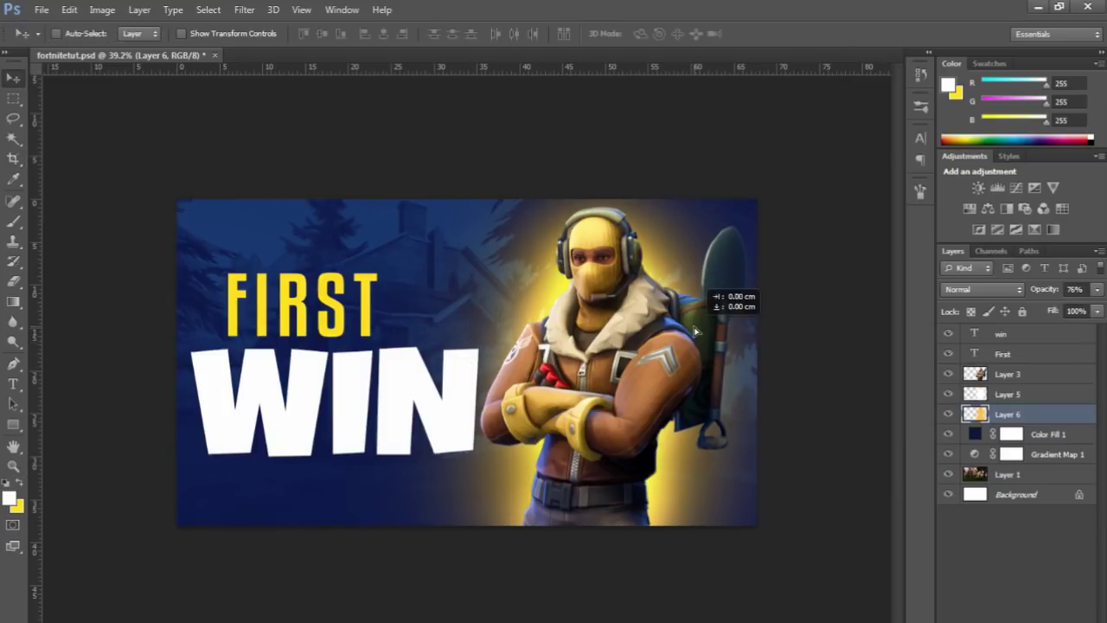
scroll(695, 331, down, 1)
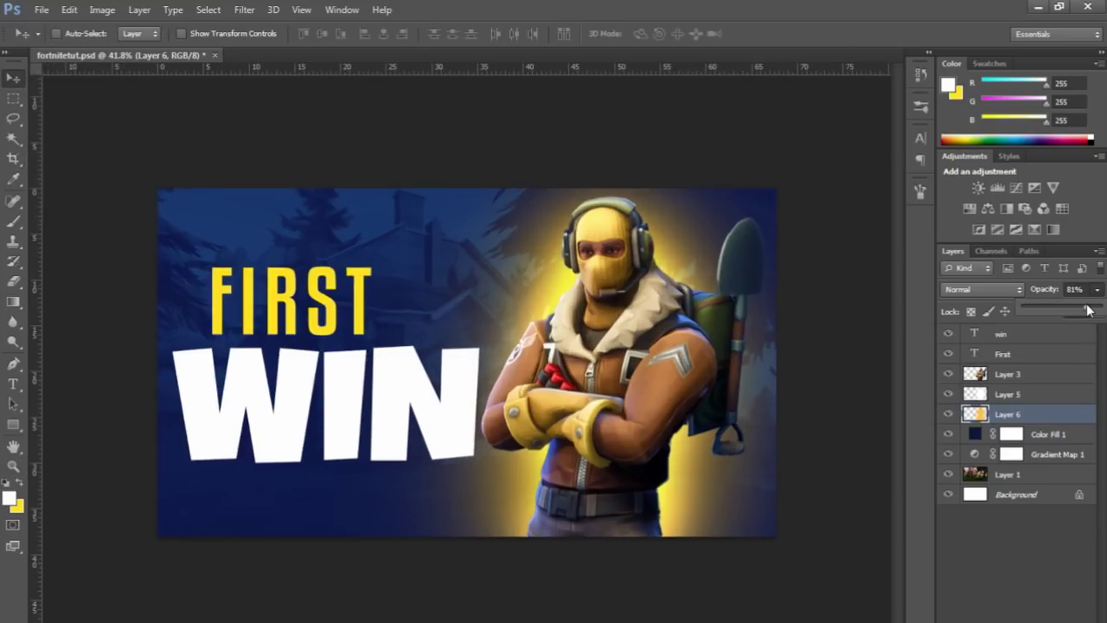
drag(1091, 307, 1083, 307)
Add a new layer above the character layer and clip it to the character
click(1005, 372)
click(1004, 374)
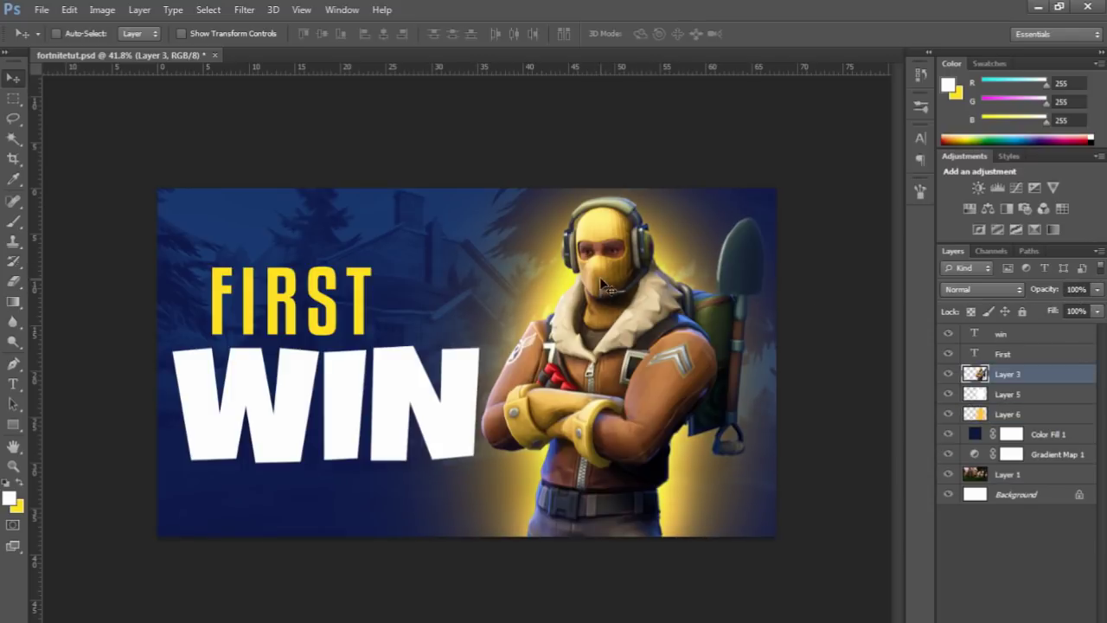
key(ctrl+shift+alt+n)
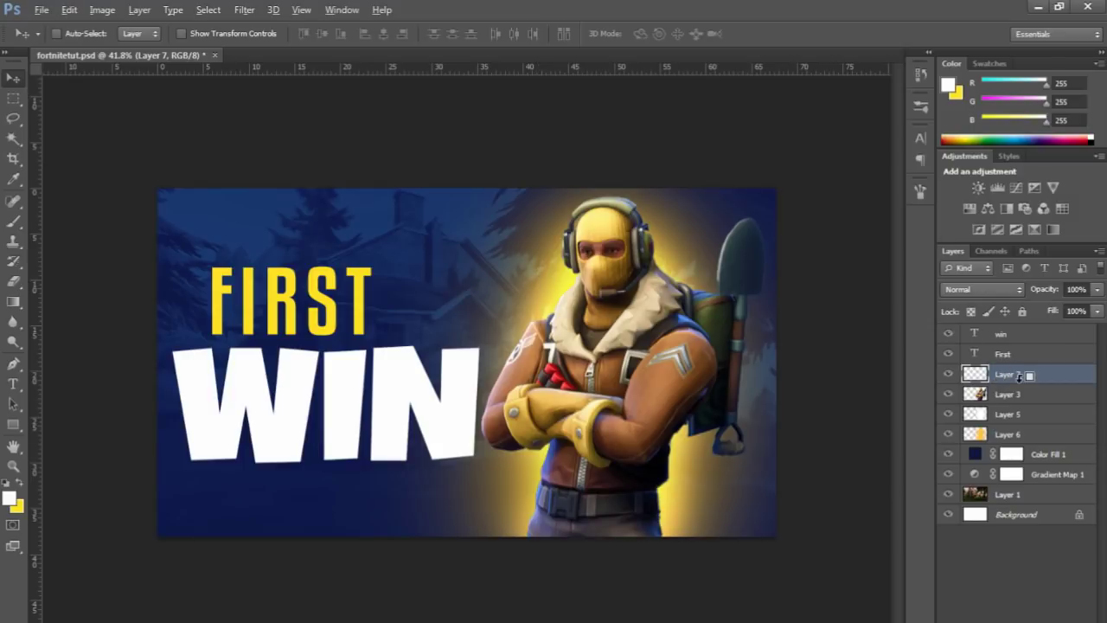
alt+click(1005, 377)
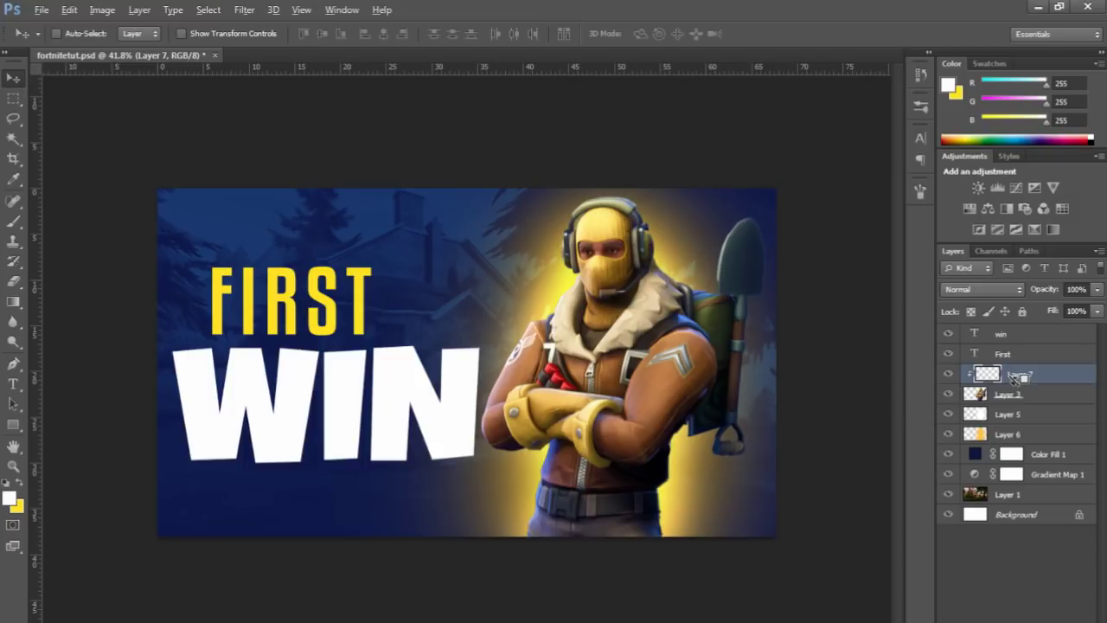
key(alt)
key(b)
key(x)
mouse_move(533, 238)
mouse_down()
mouse_move(553, 518)
mouse_move(640, 551)
mouse_move(780, 386)
mouse_up()
mouse_move(597, 285)
mouse_down()
mouse_move(622, 346)
mouse_move(691, 364)
mouse_move(579, 484)
mouse_up()
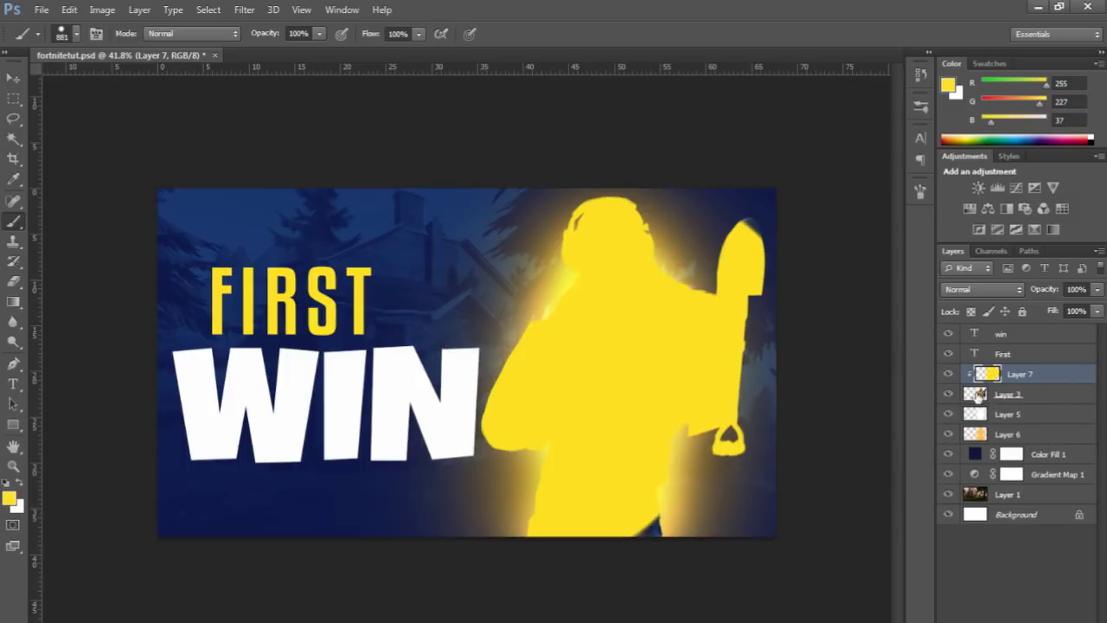
key(ctrl+z)
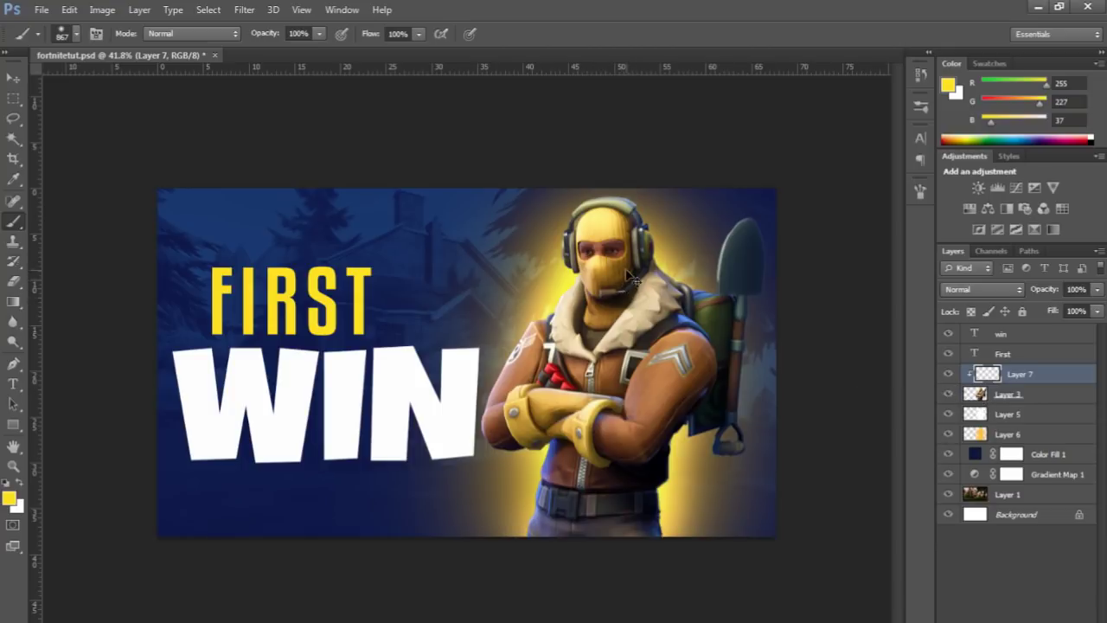
Select the character's outline, paint it solid black on the clipped layer, and clear the selection
ctrl+click(975, 395)
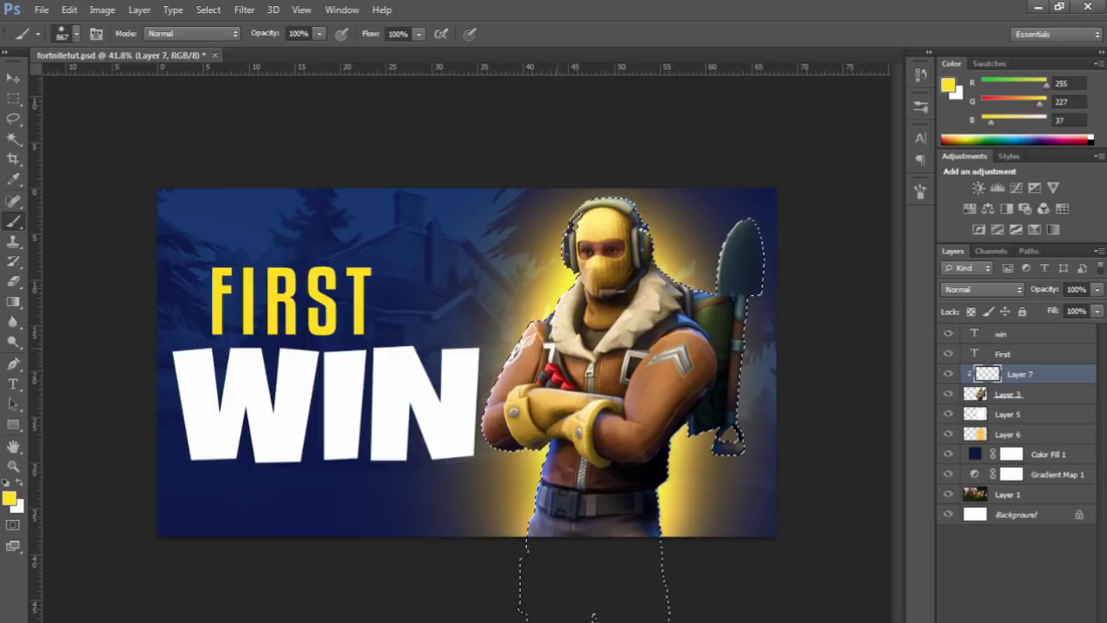
click(6, 483)
mouse_move(573, 299)
mouse_down()
mouse_move(578, 358)
mouse_move(708, 358)
mouse_up()
mouse_move(683, 255)
mouse_down()
mouse_move(610, 268)
mouse_move(541, 316)
mouse_move(567, 333)
mouse_up()
key(ctrl+d)
Set the fill of the black silhouette layer to 0% while keeping its opacity at 100%
key(z)
drag(623, 262, 622, 262)
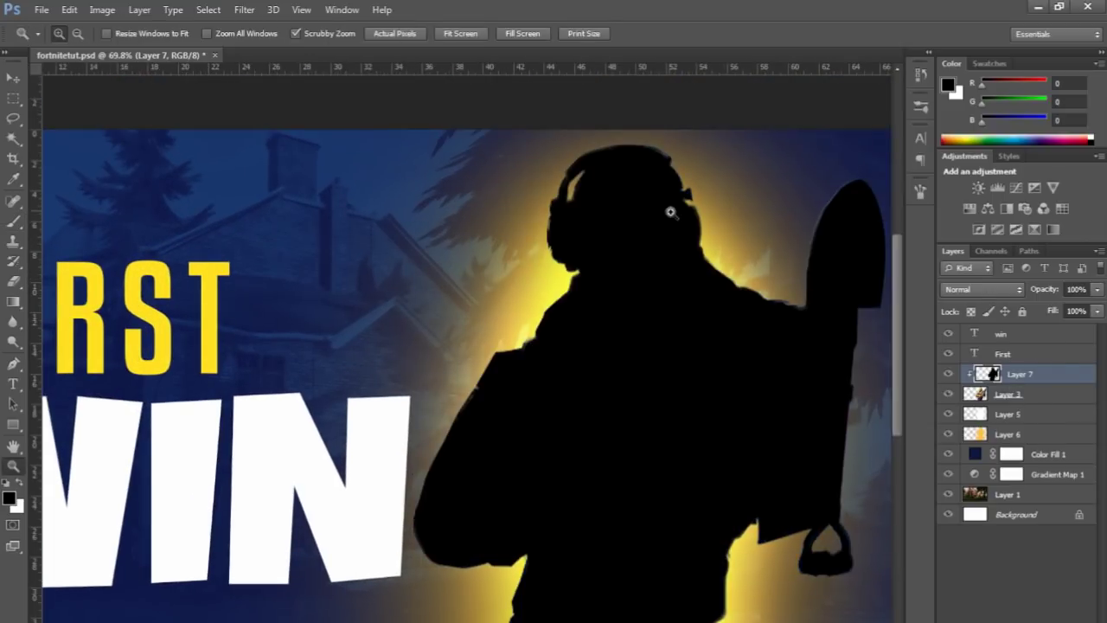
key(ctrl+0)
key(v)
drag(1057, 327, 974, 322)
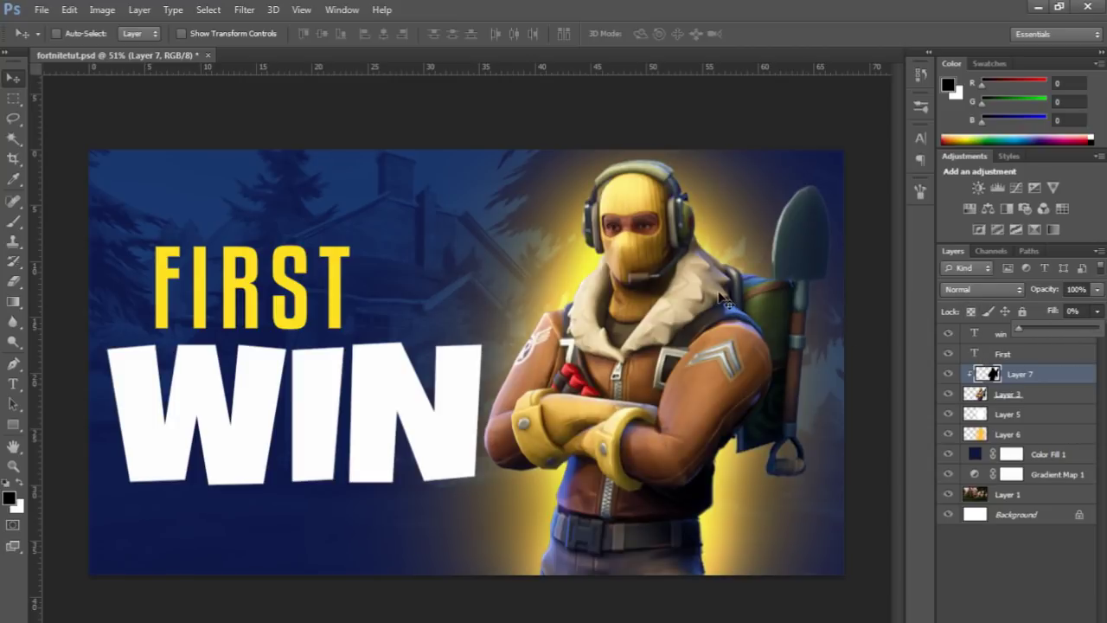
click(1083, 289)
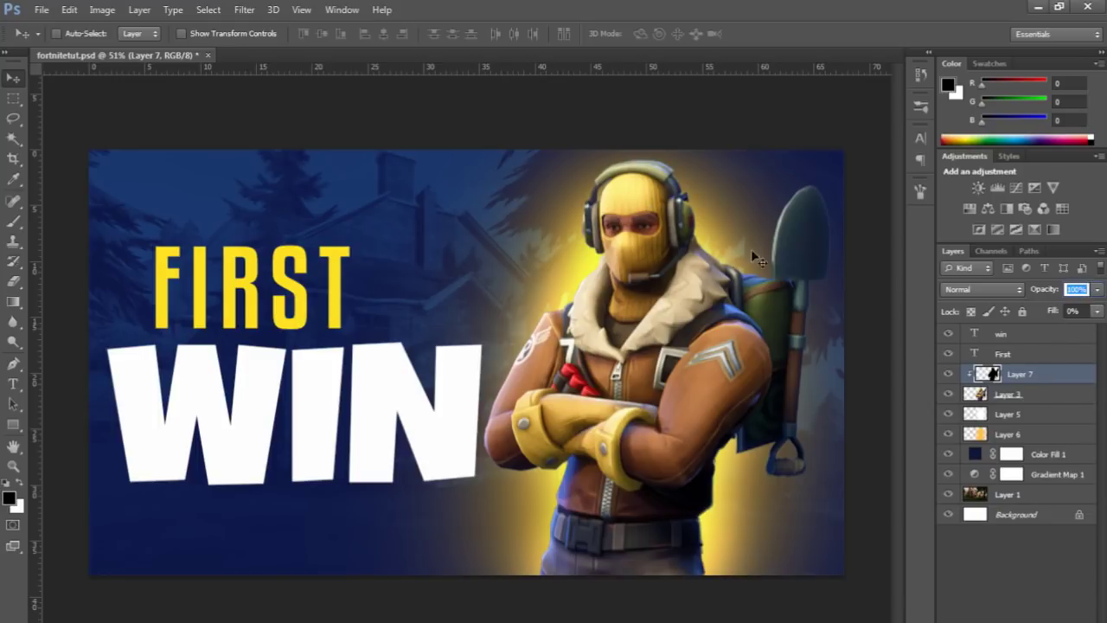
Add an Inner Glow effect with a white glow color to the clipped silhouette layer
double_click(1060, 377)
click(717, 434)
drag(748, 288, 836, 237)
click(953, 338)
drag(749, 389, 704, 361)
click(1053, 381)
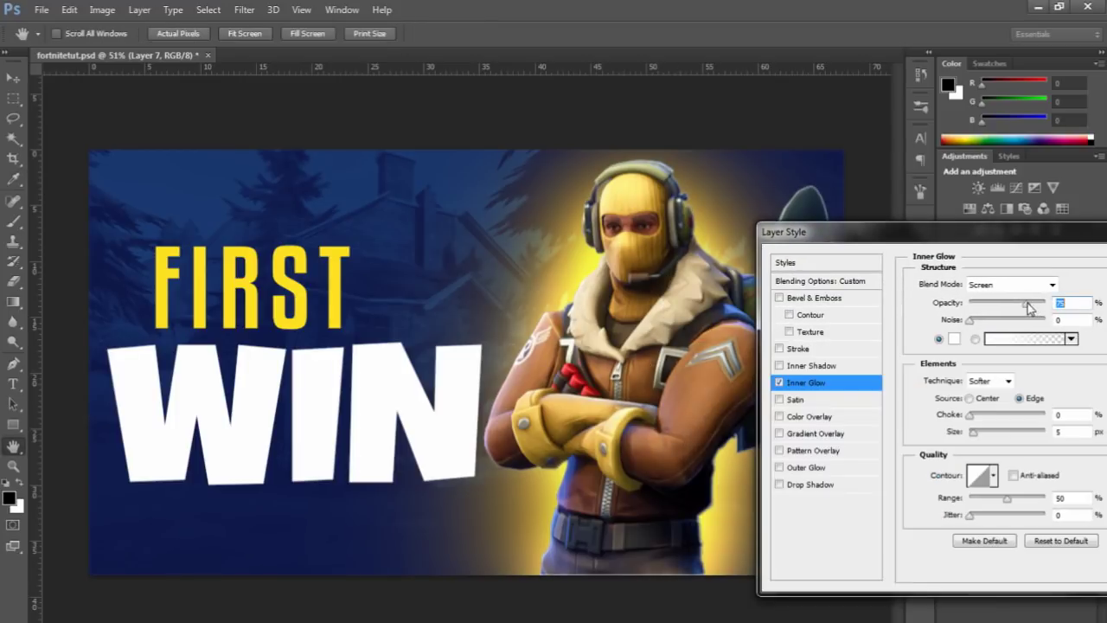
Set the Inner Glow to Overlay blend mode at 100% opacity, increase its size, and apply the layer style
click(963, 285)
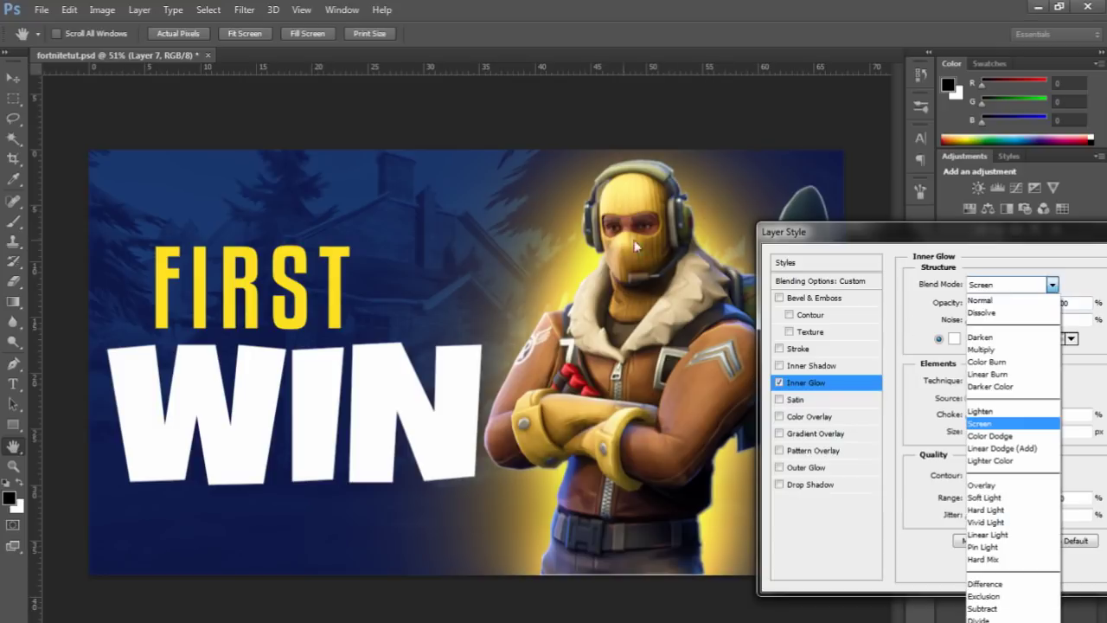
click(986, 485)
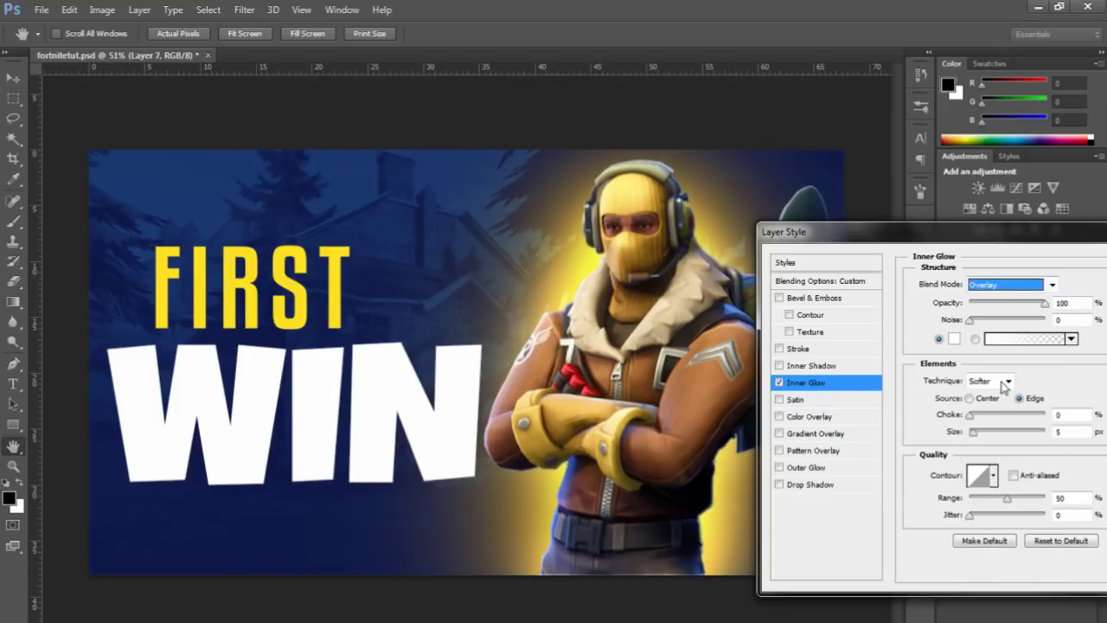
drag(973, 431, 984, 437)
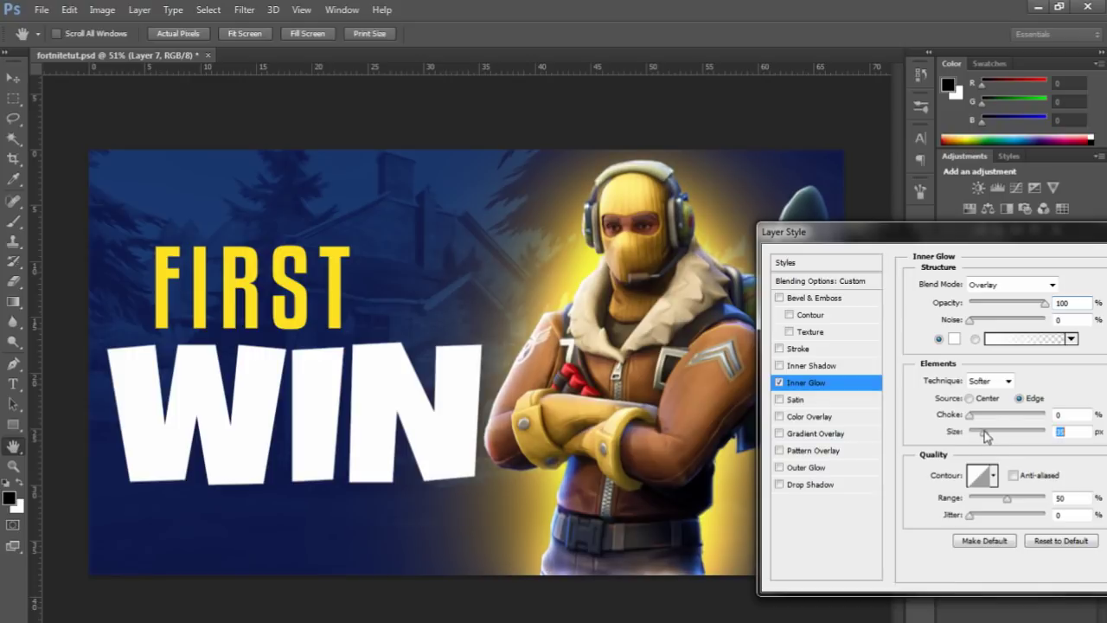
key(Return)
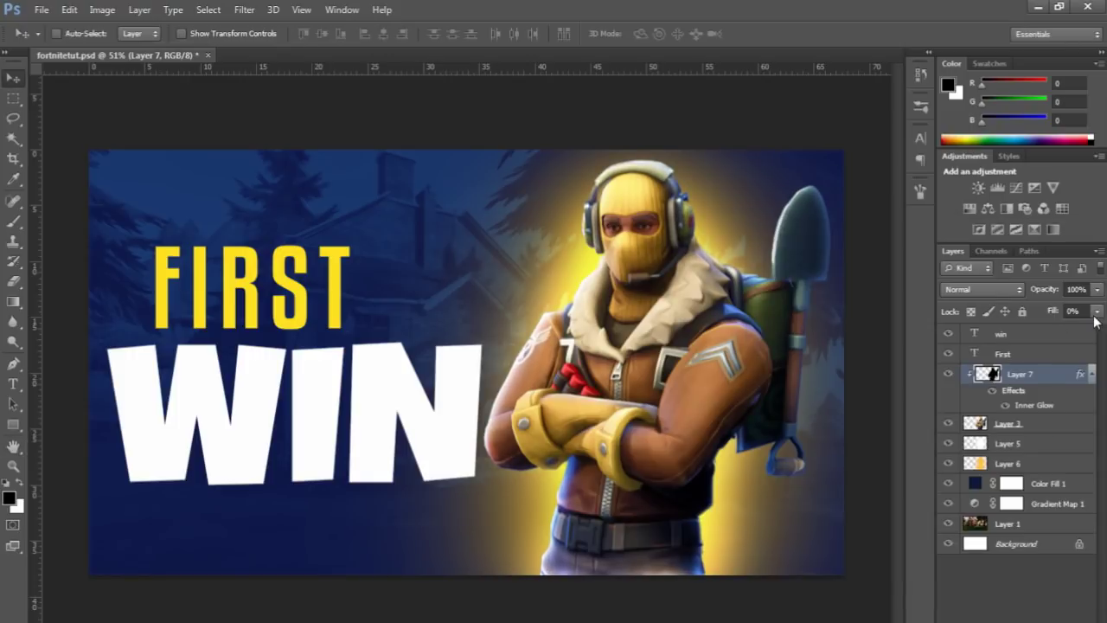
click(1073, 312)
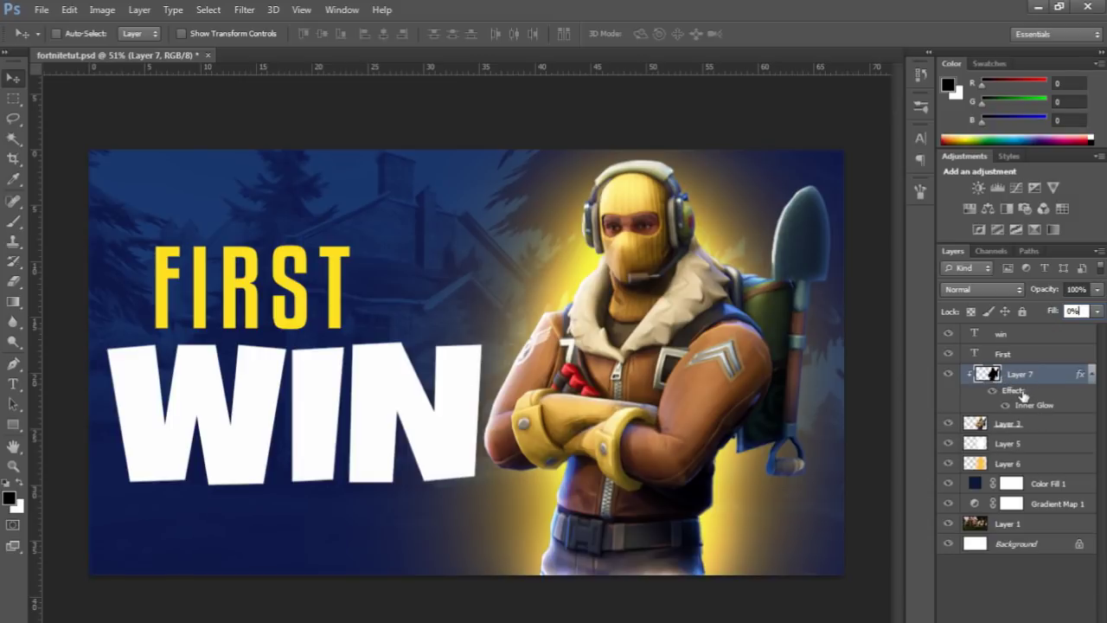
Compare fill and opacity on the silhouette layer, leaving its opacity at 100% and fill at 0%
click(1098, 318)
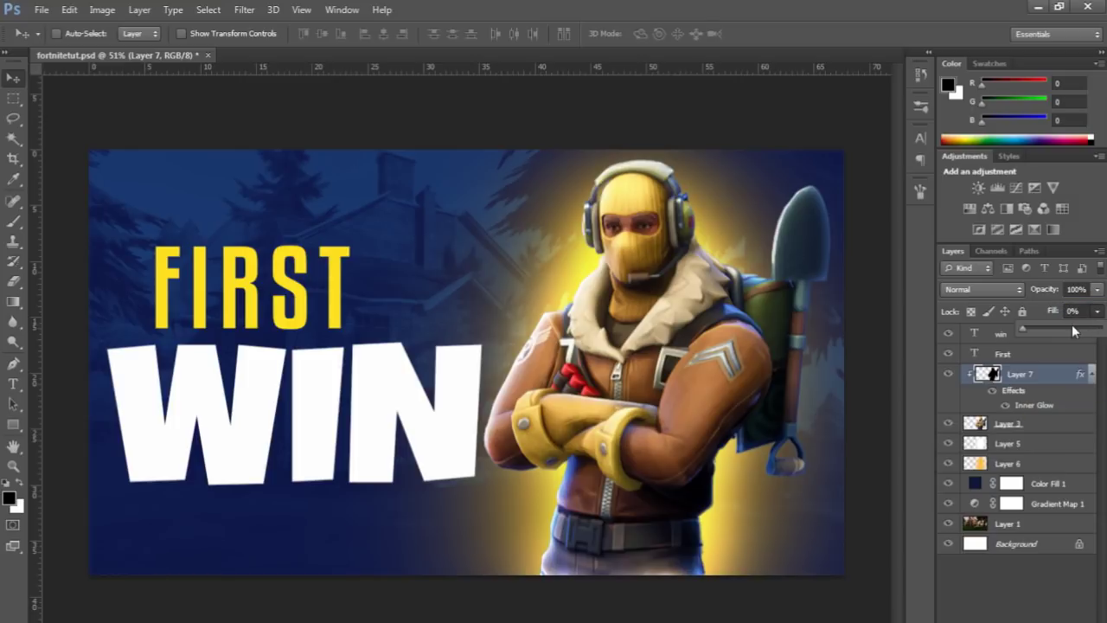
click(1100, 328)
click(1097, 291)
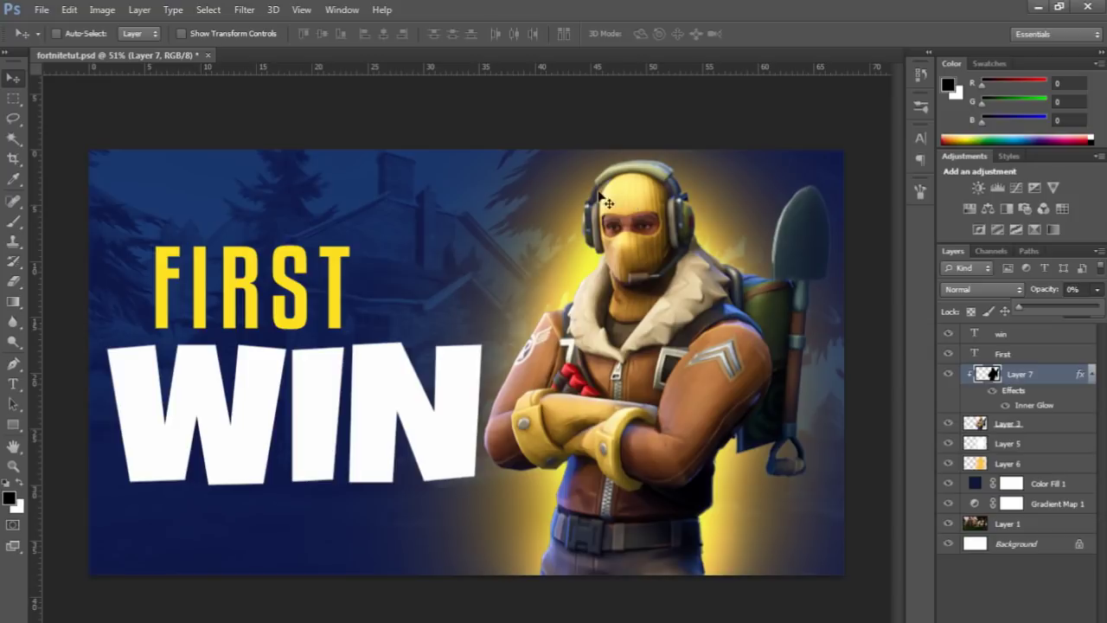
click(1100, 309)
click(1098, 311)
drag(1042, 327, 999, 329)
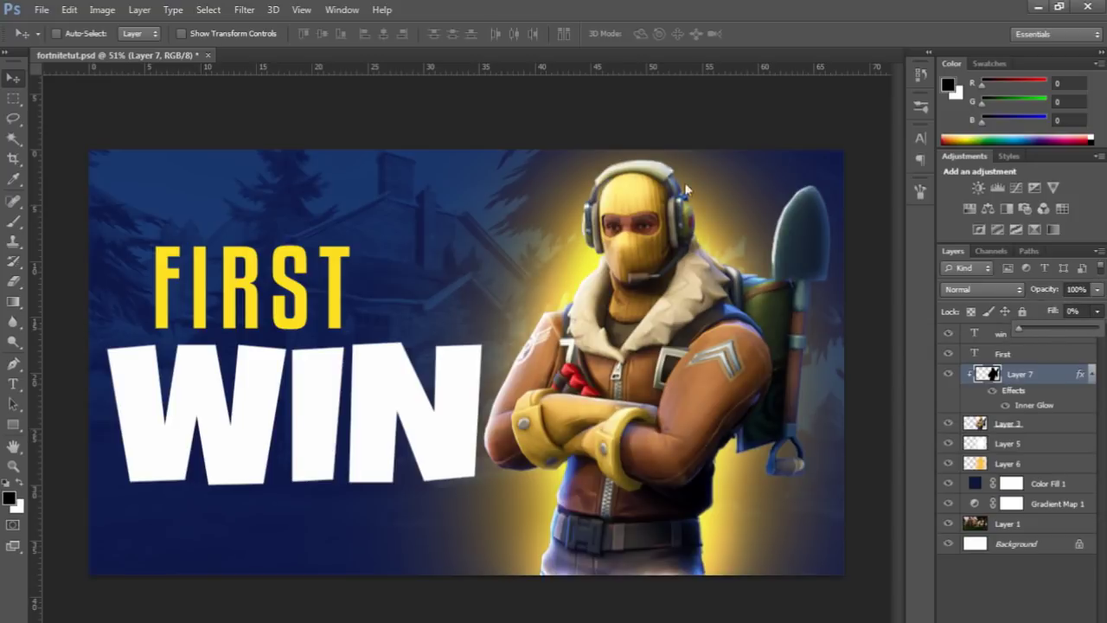
Add an Inner Shadow effect to the clipped silhouette layer with Screen blend mode and 100% opacity
click(1042, 405)
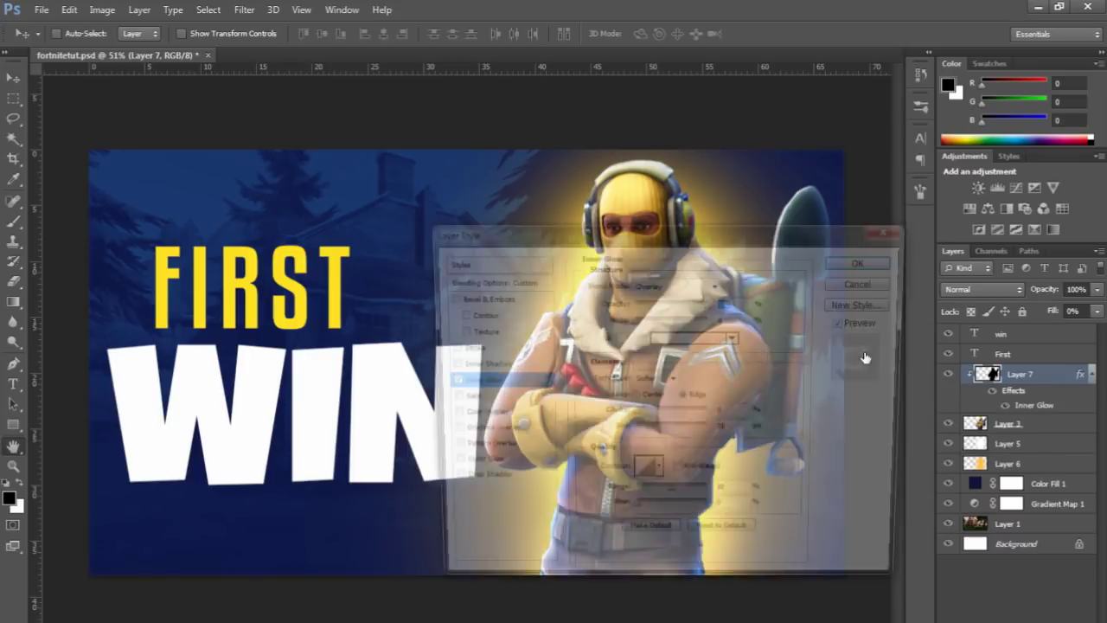
drag(569, 225, 857, 231)
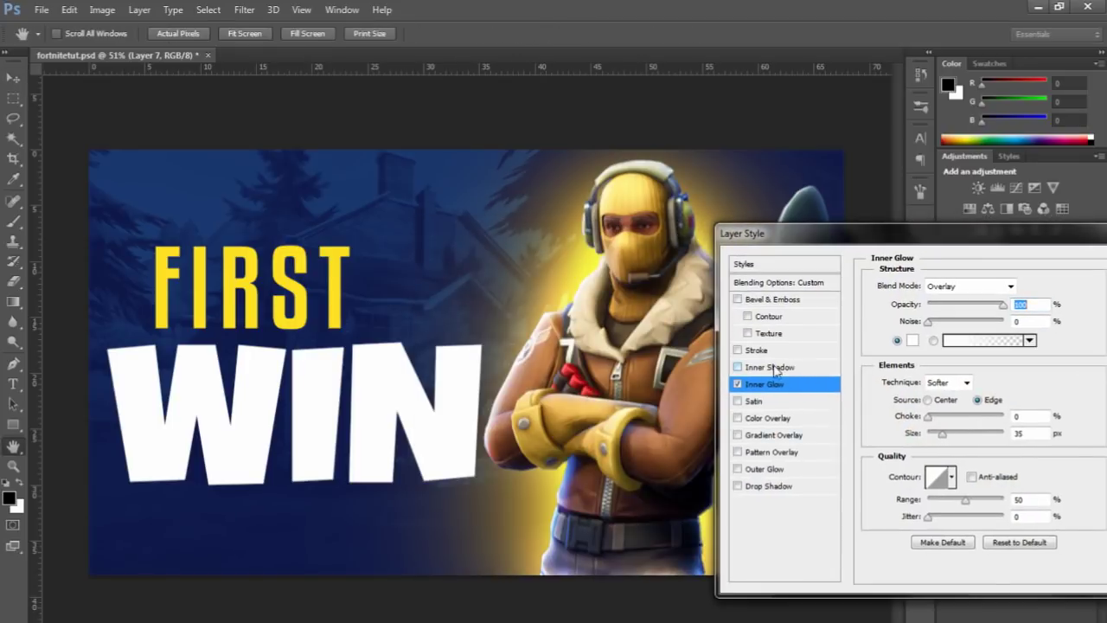
click(741, 367)
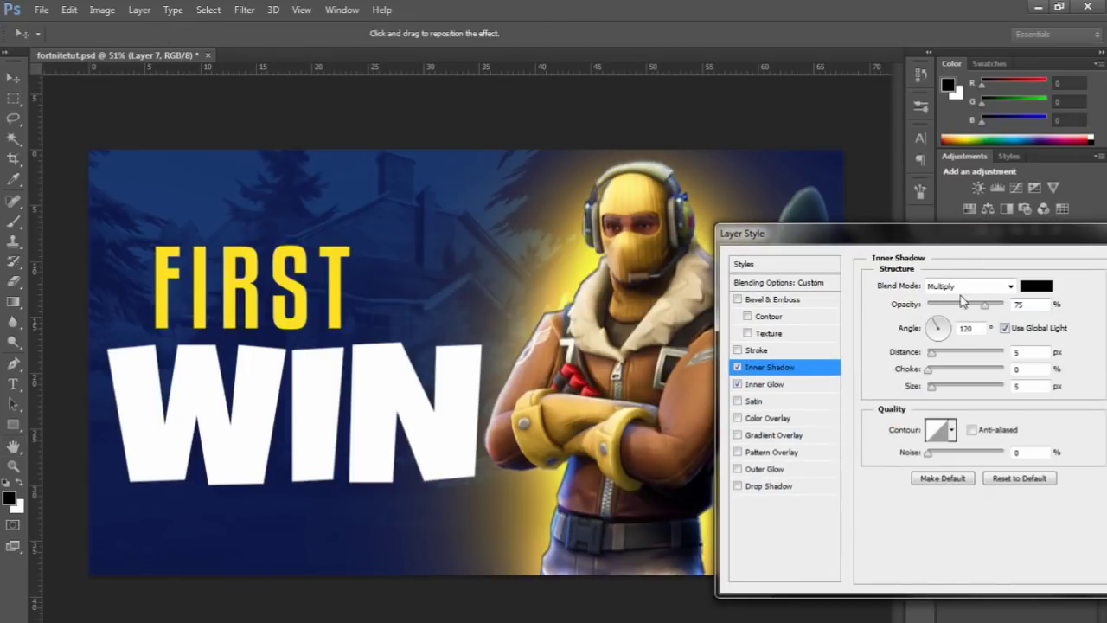
drag(996, 306, 1007, 304)
click(1008, 286)
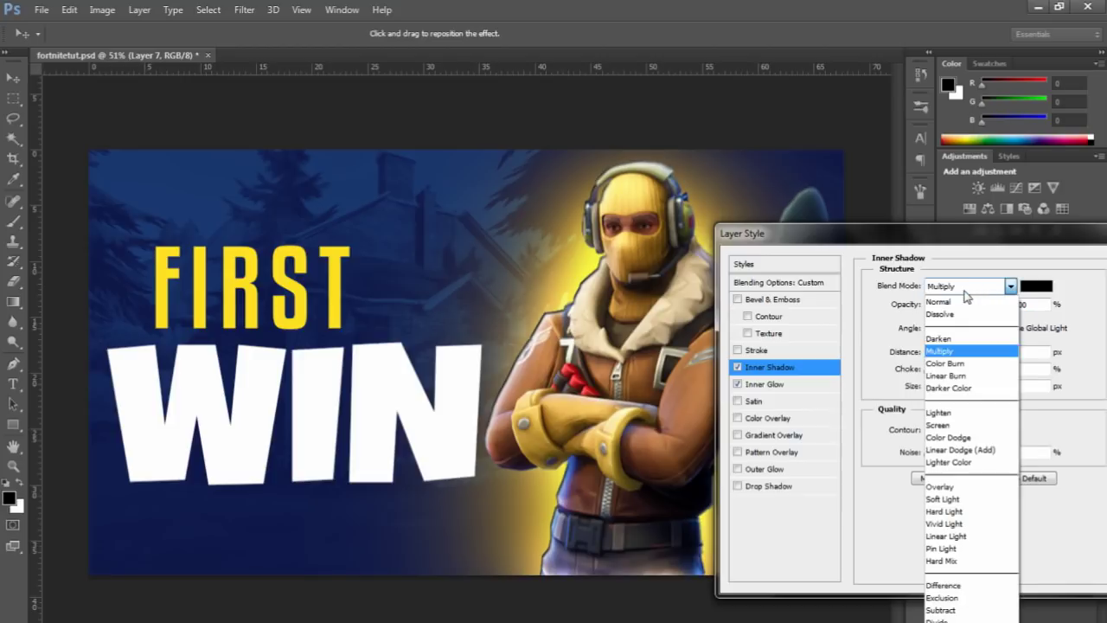
click(955, 429)
Sample the yellow of the FIRST text as the Inner Shadow color, and set distance to 0 px and size to about 46 px
click(1029, 285)
click(341, 280)
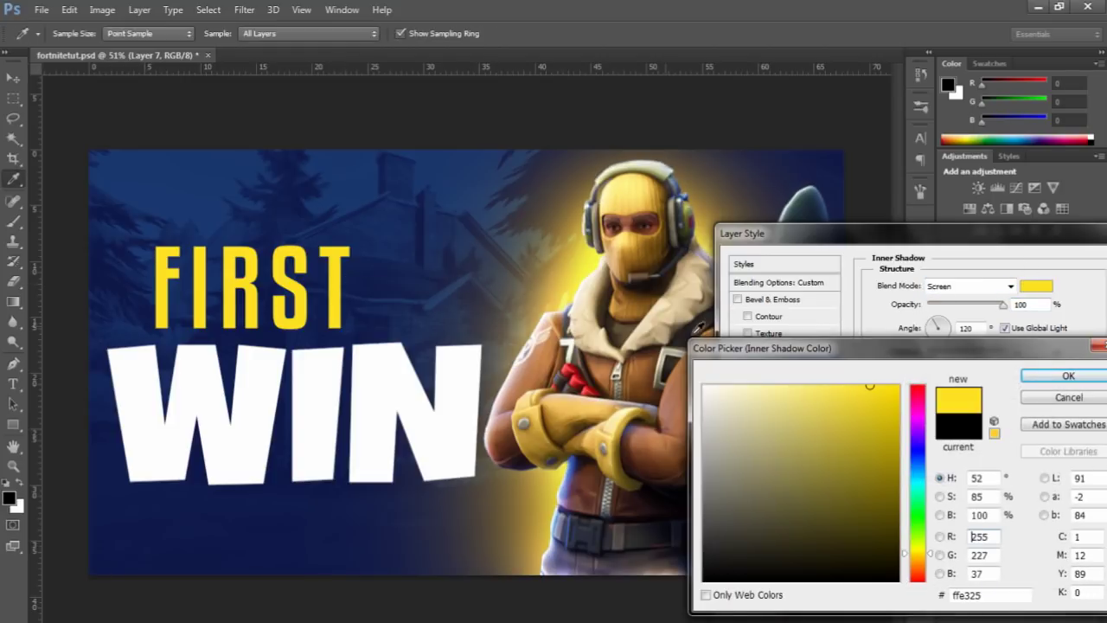
click(1059, 375)
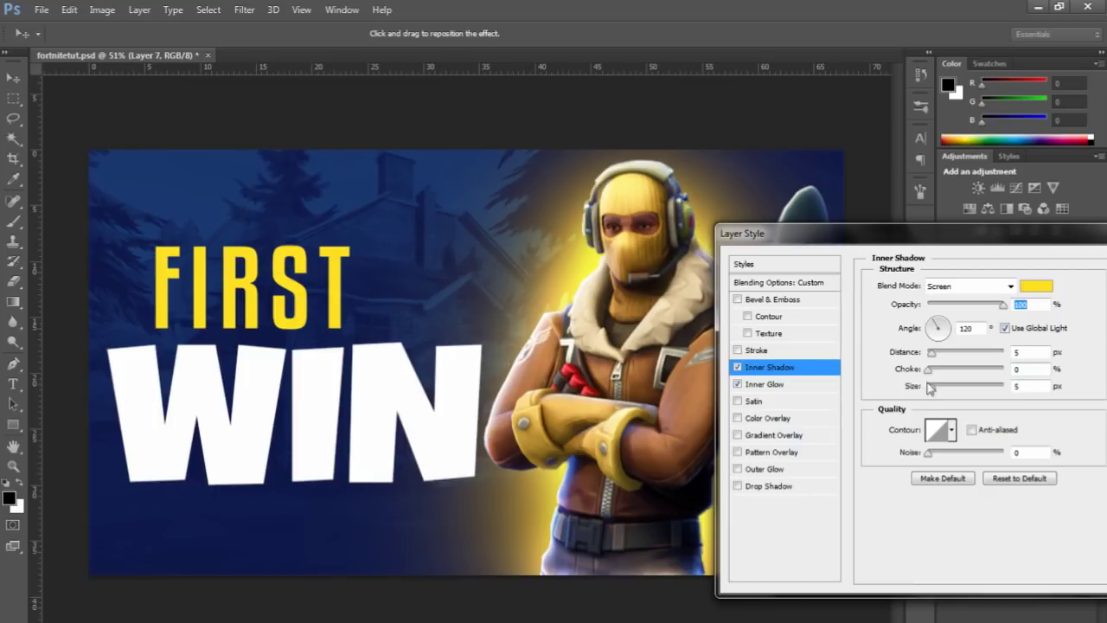
click(928, 353)
drag(932, 391, 946, 392)
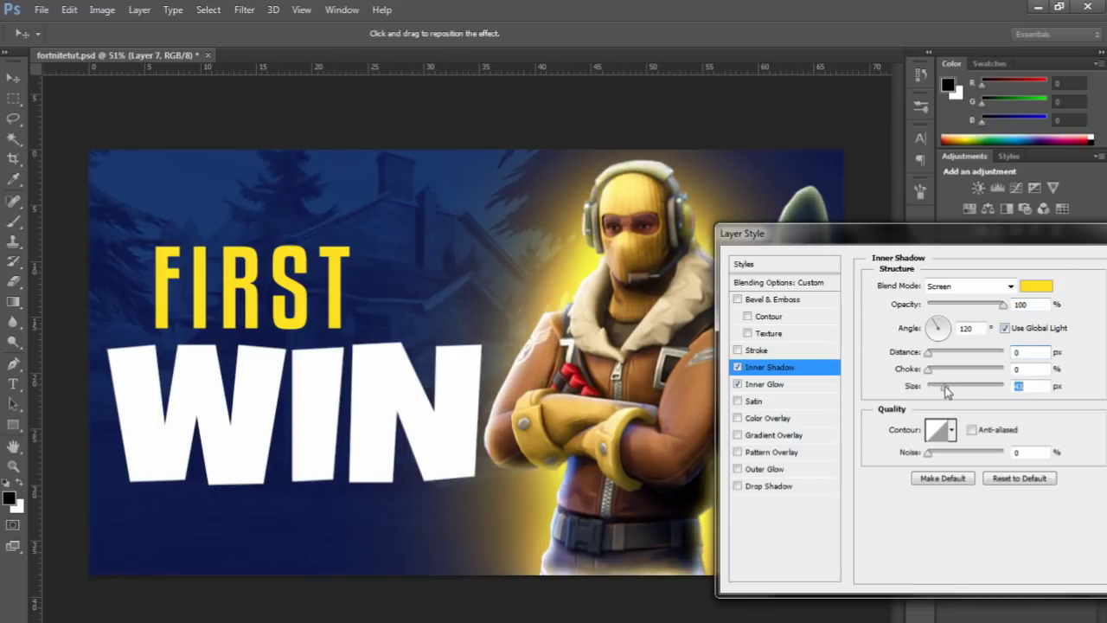
Shift the Inner Shadow color's hue from yellow to orange
click(1035, 285)
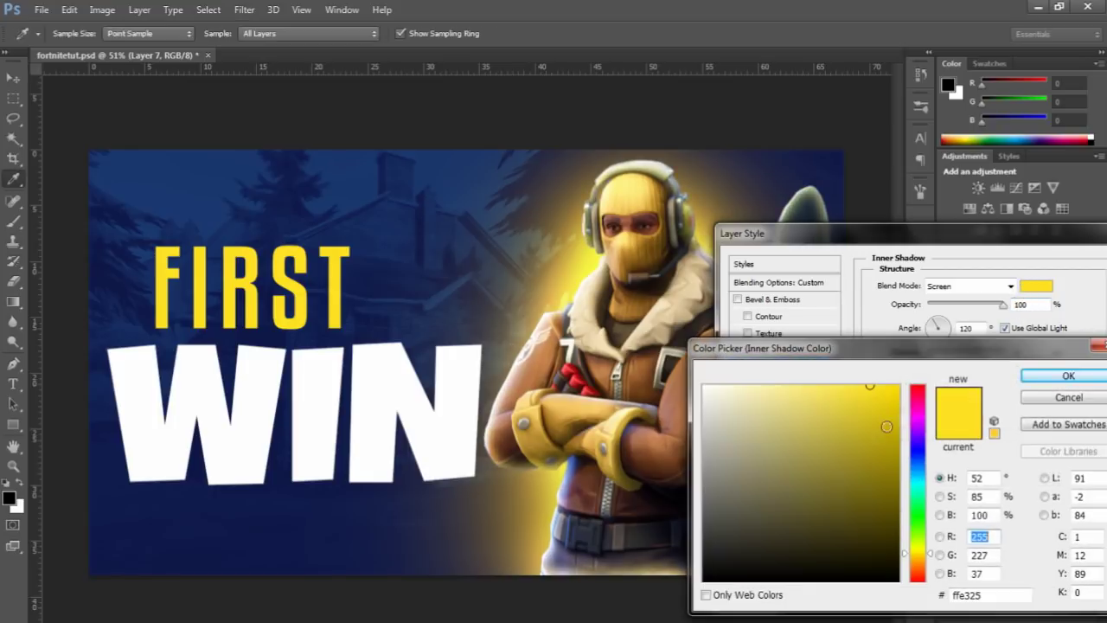
click(919, 557)
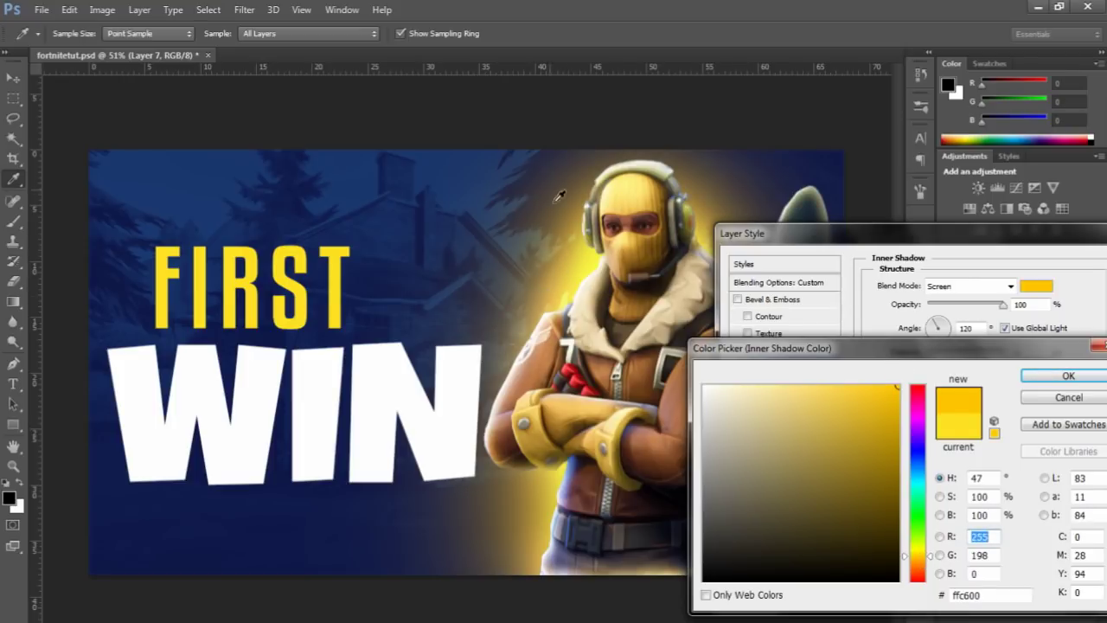
click(919, 566)
click(1068, 375)
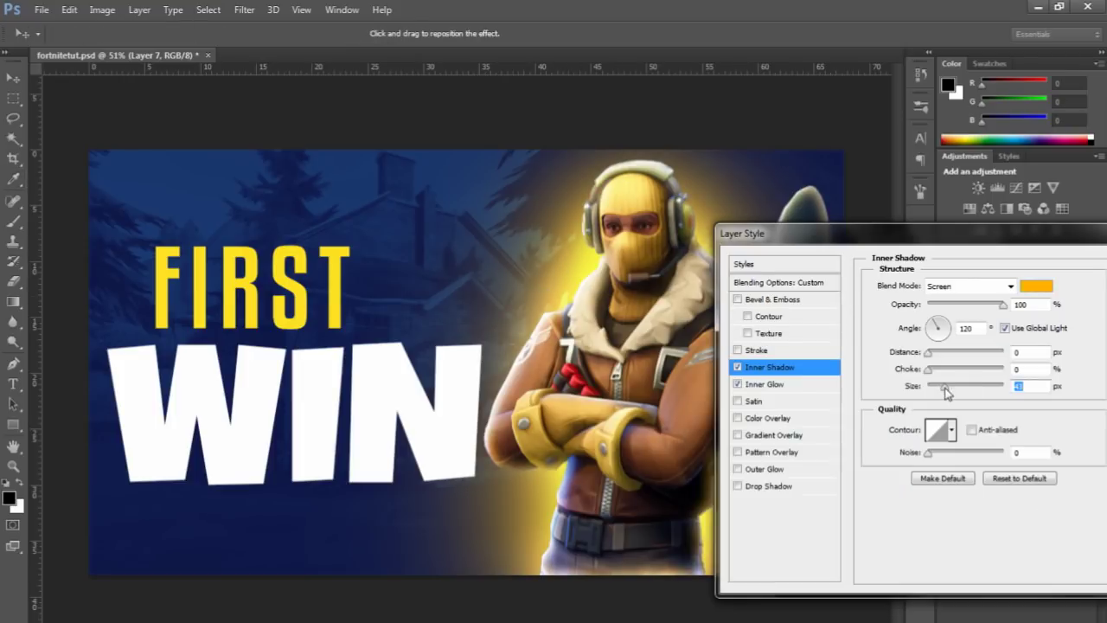
Compare blend modes for the Inner Shadow, set it to Color Dodge, and apply the layer style
mouse_move(953, 240)
mouse_down()
mouse_move(1050, 374)
mouse_move(970, 332)
mouse_up()
click(969, 377)
click(964, 144)
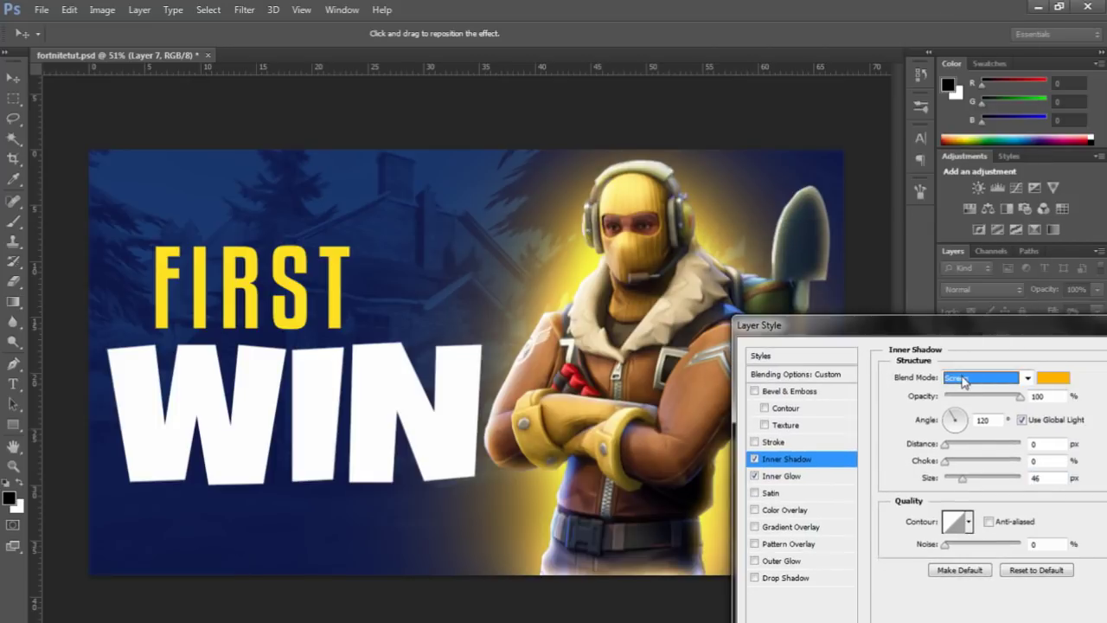
click(963, 377)
click(964, 142)
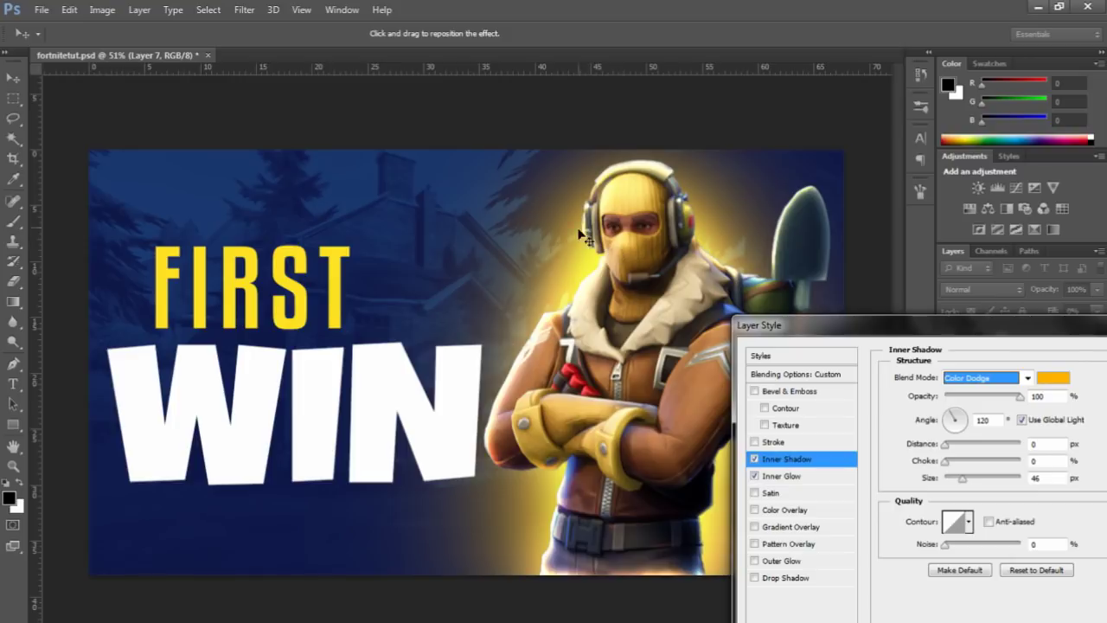
drag(945, 331, 765, 386)
click(1003, 408)
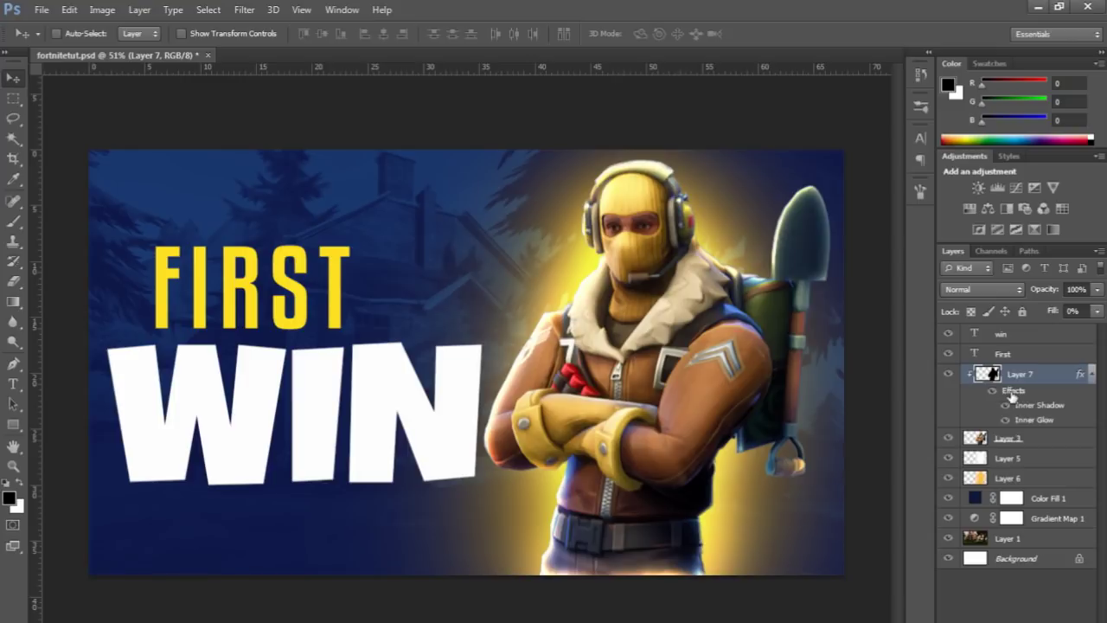
Convert the silhouette layer's Inner Shadow and Inner Glow effects into separate clipped layers
right_click(1009, 394)
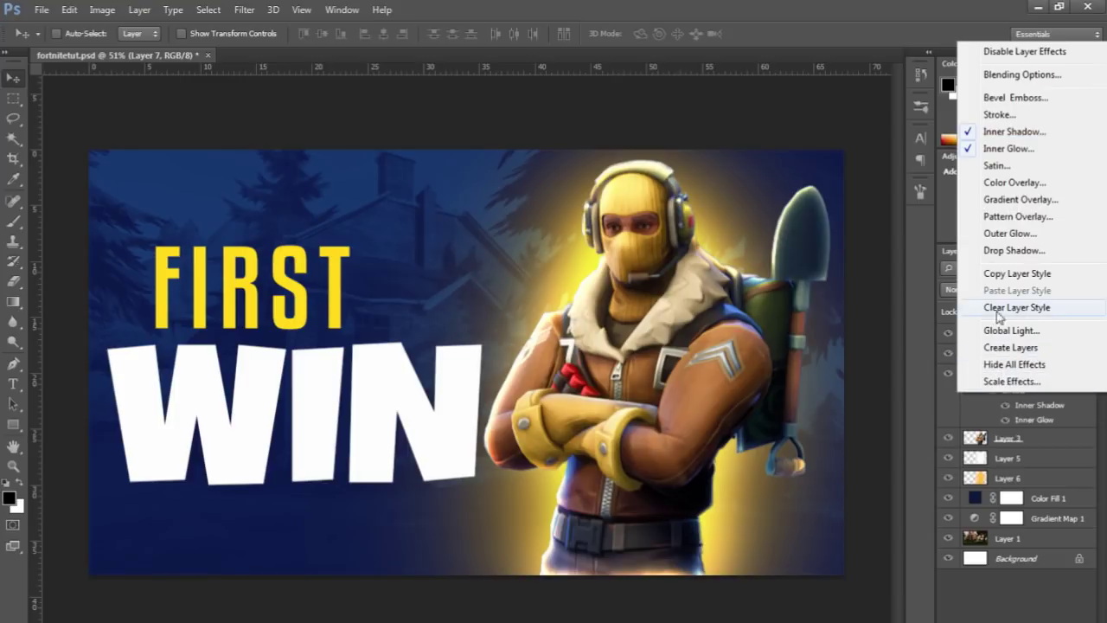
click(1007, 349)
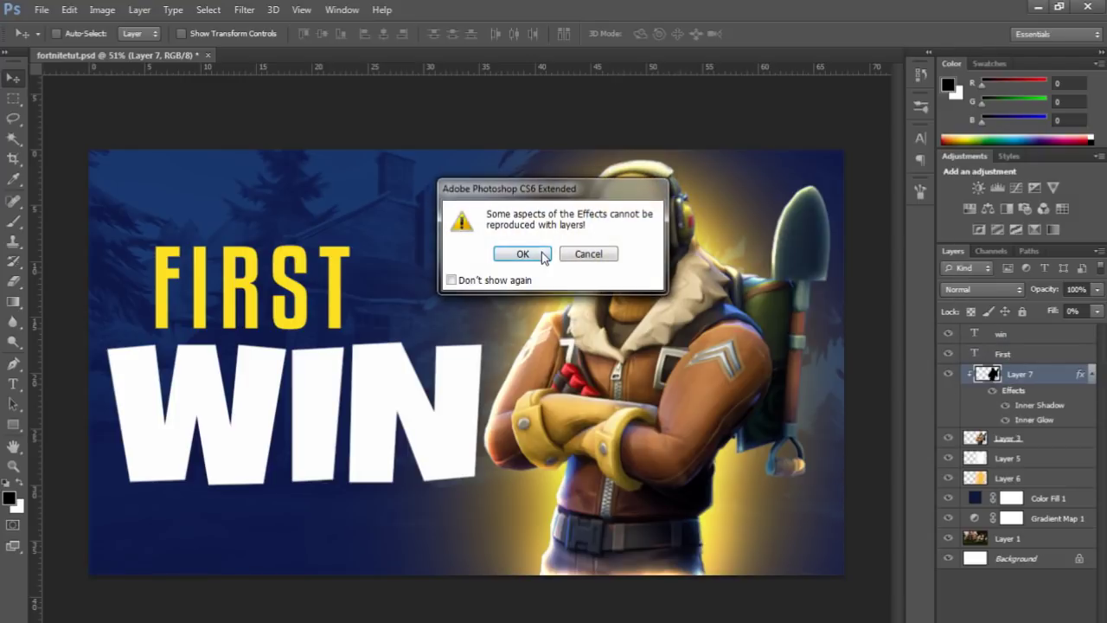
click(547, 254)
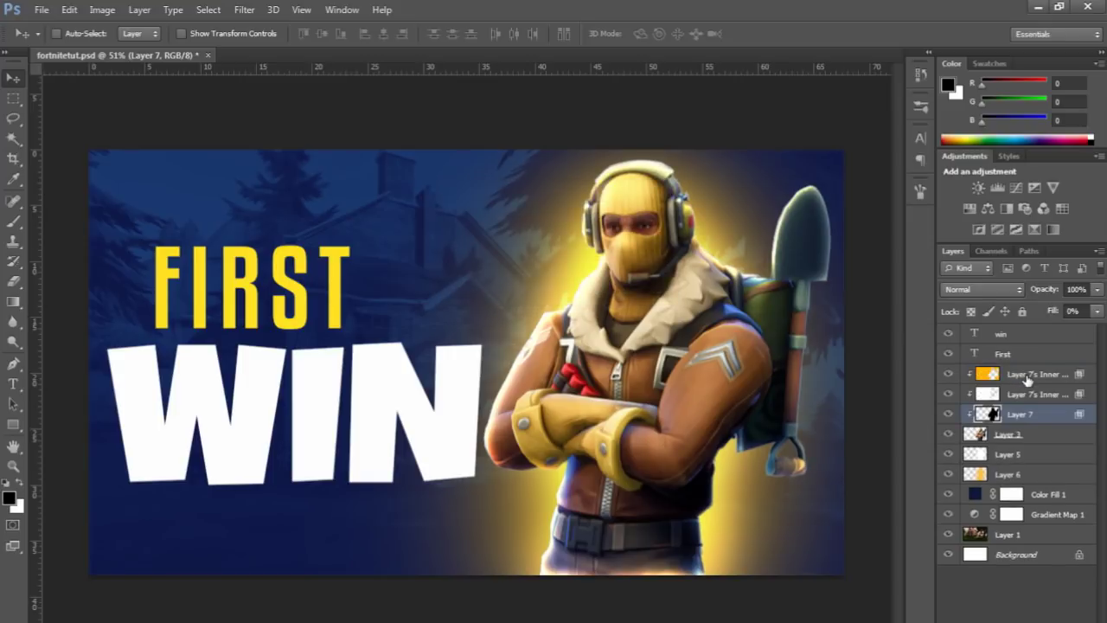
Hide the orange inner shadow layer and compare the character with and without the white inner glow layer
click(1025, 391)
click(948, 374)
click(947, 393)
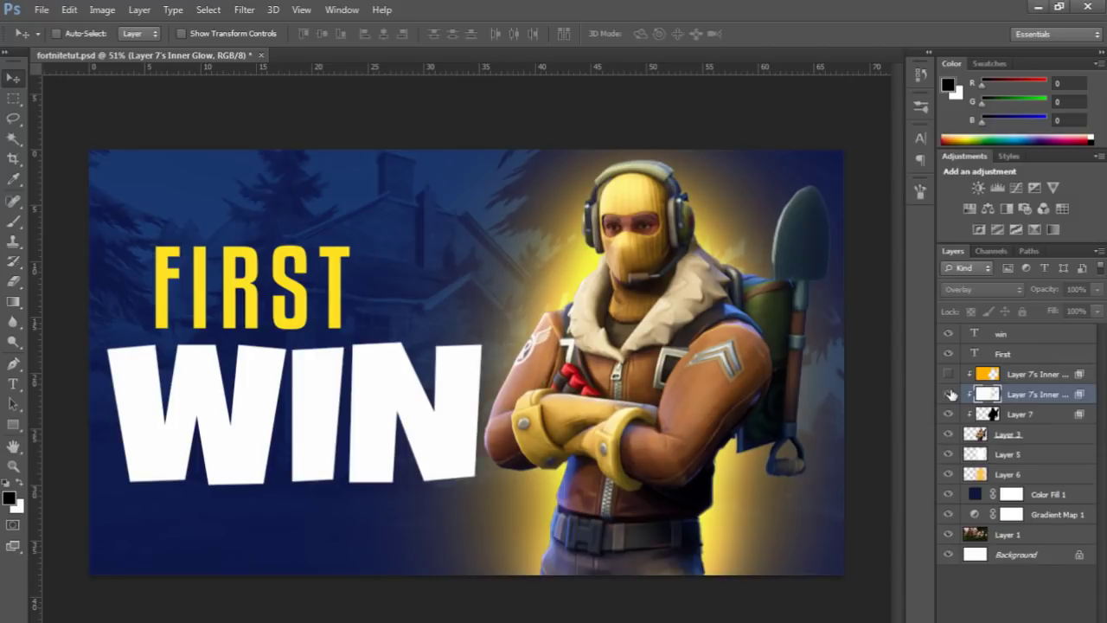
click(949, 393)
key(ctrl+z)
click(948, 394)
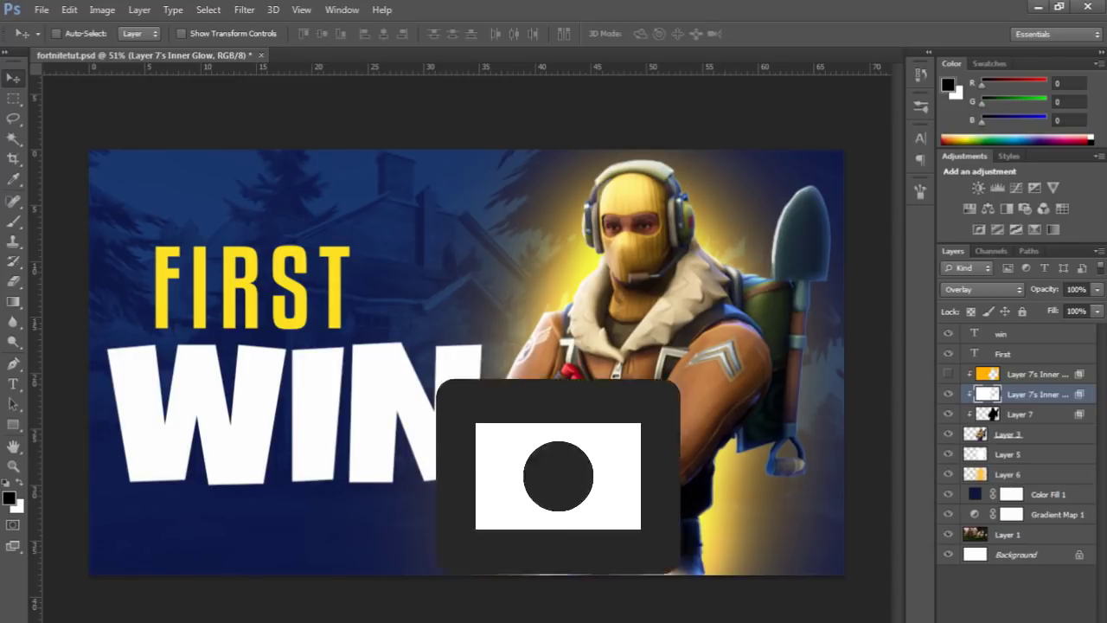
Add a layer mask to the white inner glow layer and paint black with a large soft brush over the shovel, waist and crossed arms
click(994, 619)
key(b)
key(x)
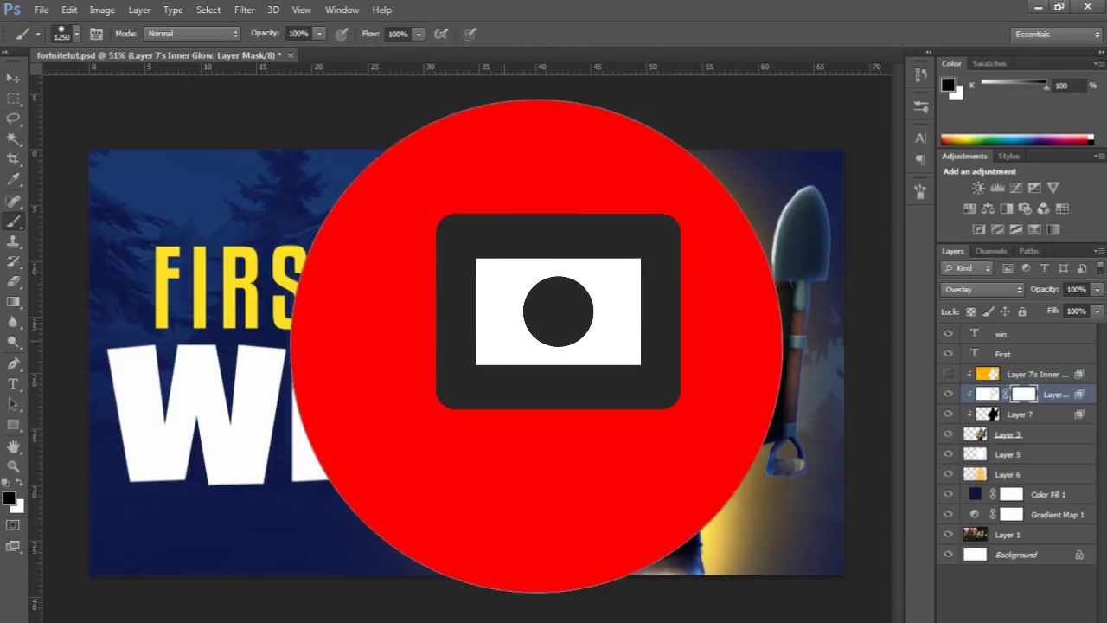
alt+right_click(569, 432)
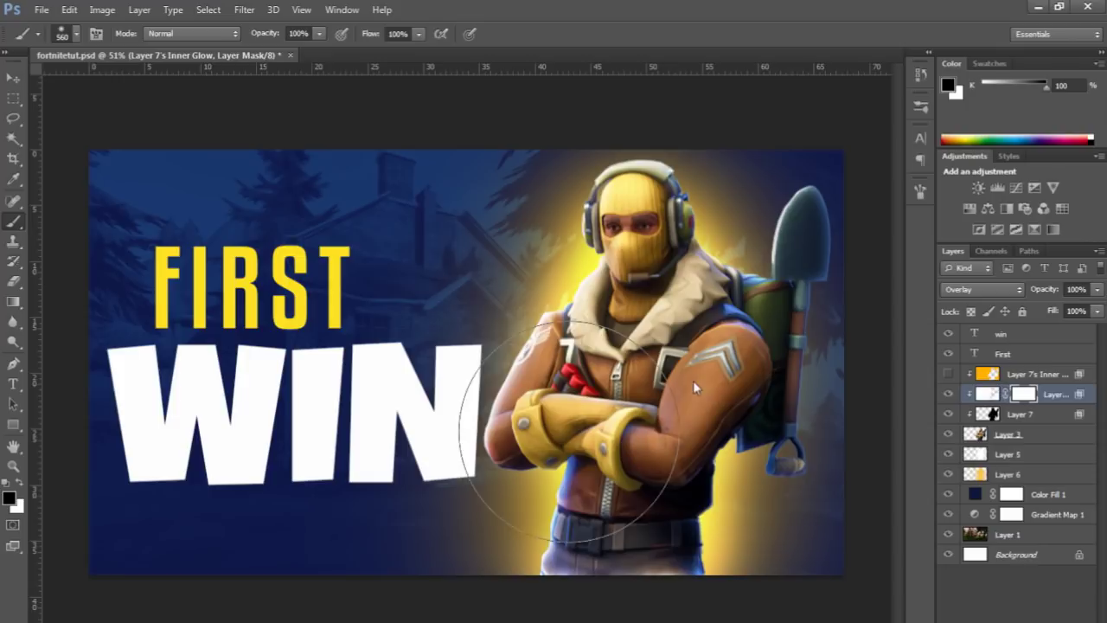
click(863, 260)
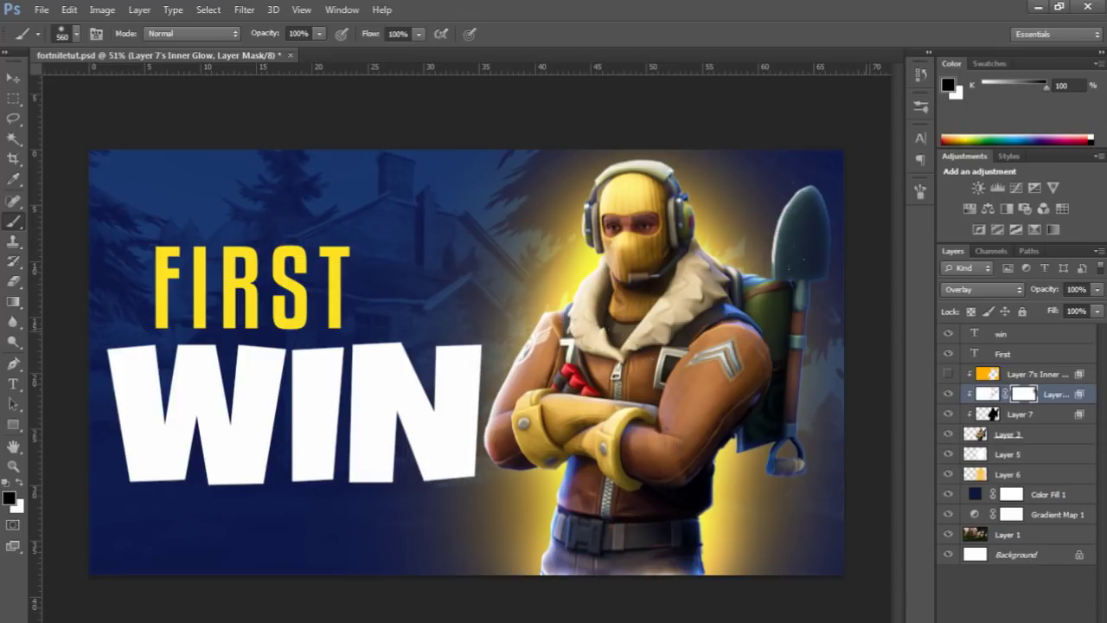
drag(645, 566, 597, 568)
click(625, 608)
click(574, 608)
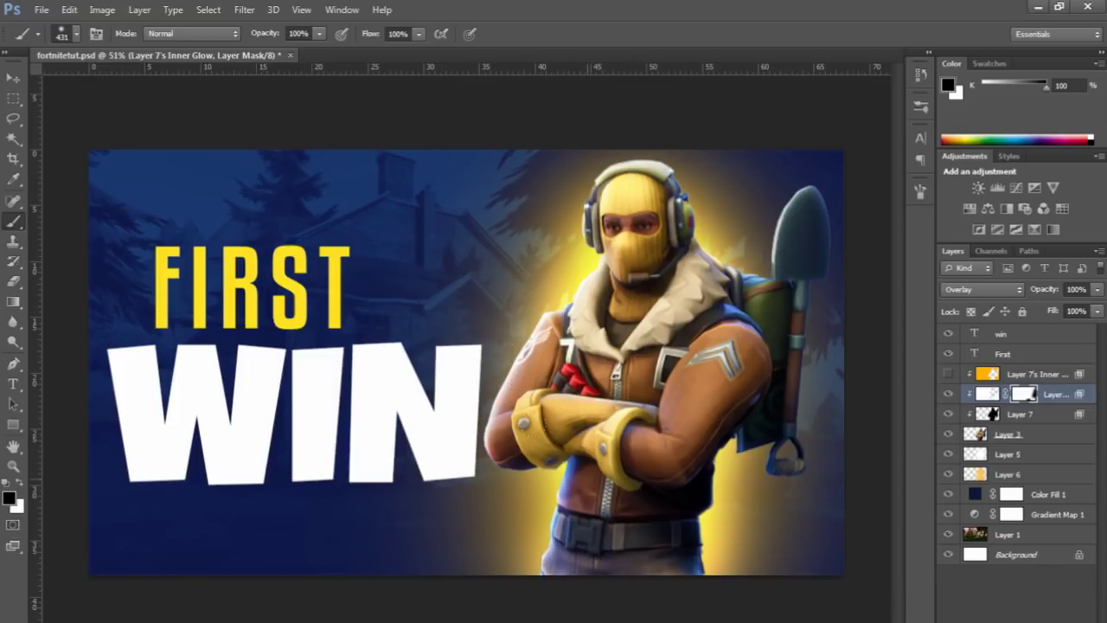
click(611, 451)
click(949, 395)
click(949, 395)
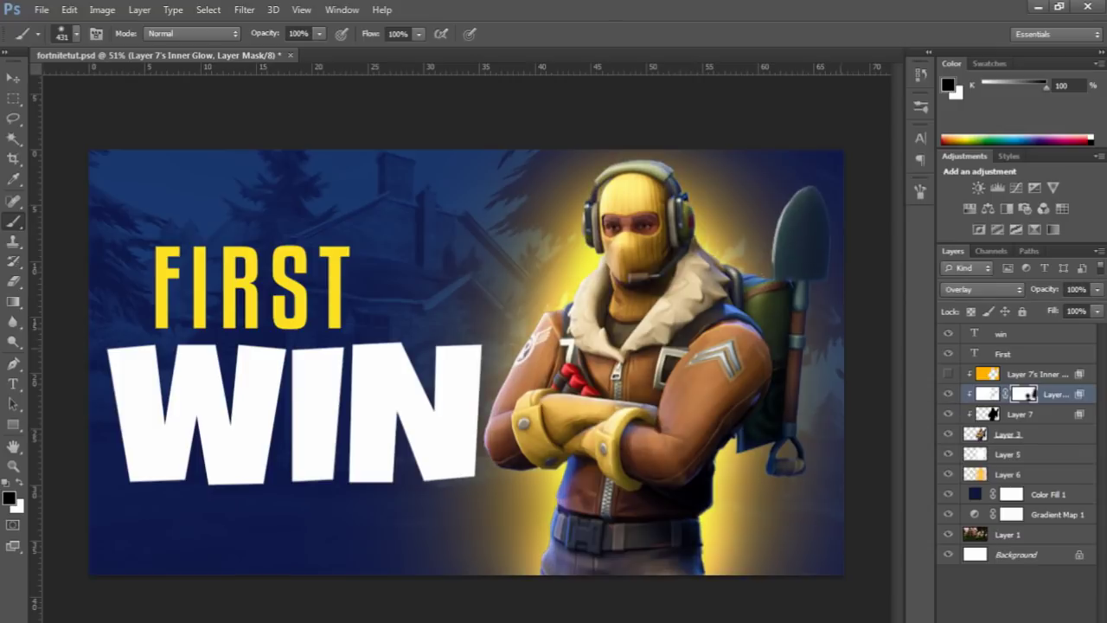
Show the orange inner shadow layer again, add a layer mask to it, and brush away unwanted light on the character
key(z)
mouse_move(739, 318)
mouse_down()
mouse_move(705, 320)
mouse_move(733, 320)
mouse_up()
click(1041, 374)
click(948, 377)
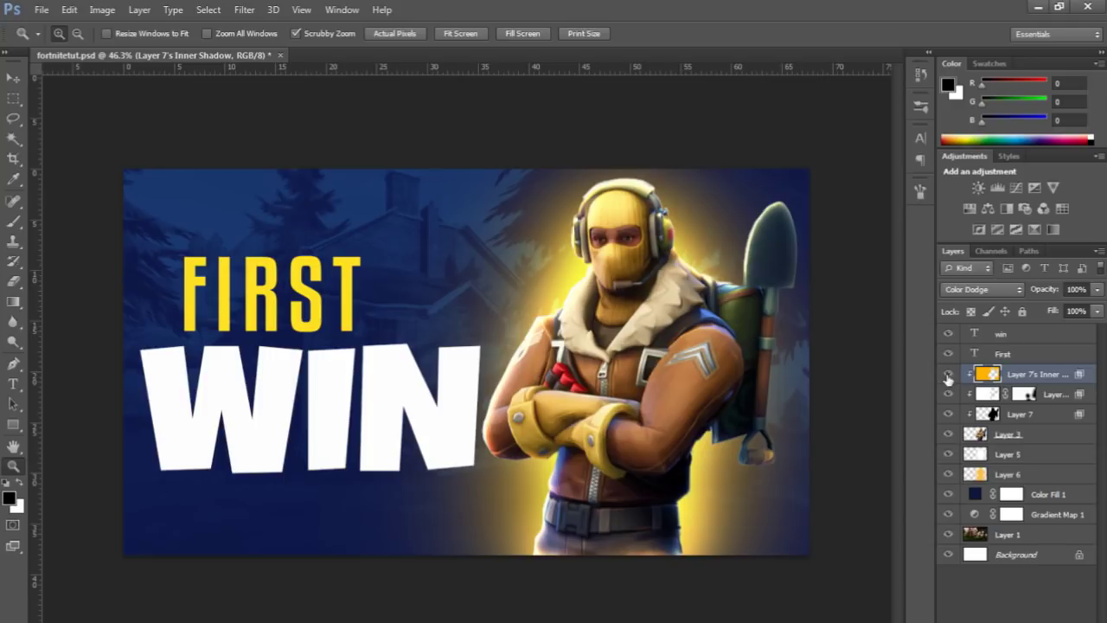
click(1000, 621)
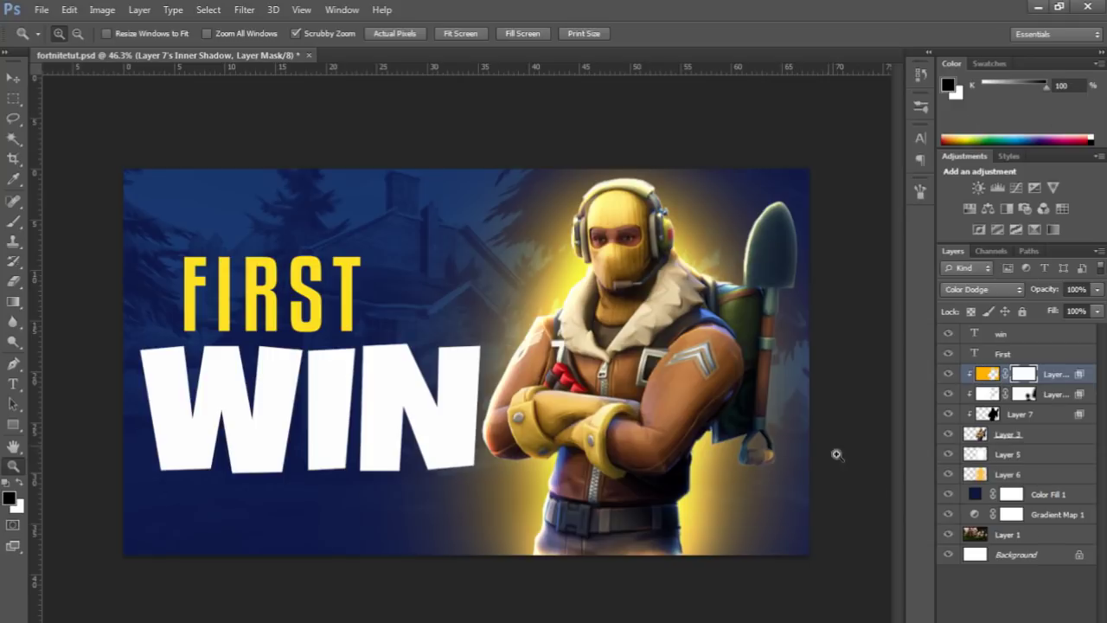
key(b)
drag(586, 370, 564, 364)
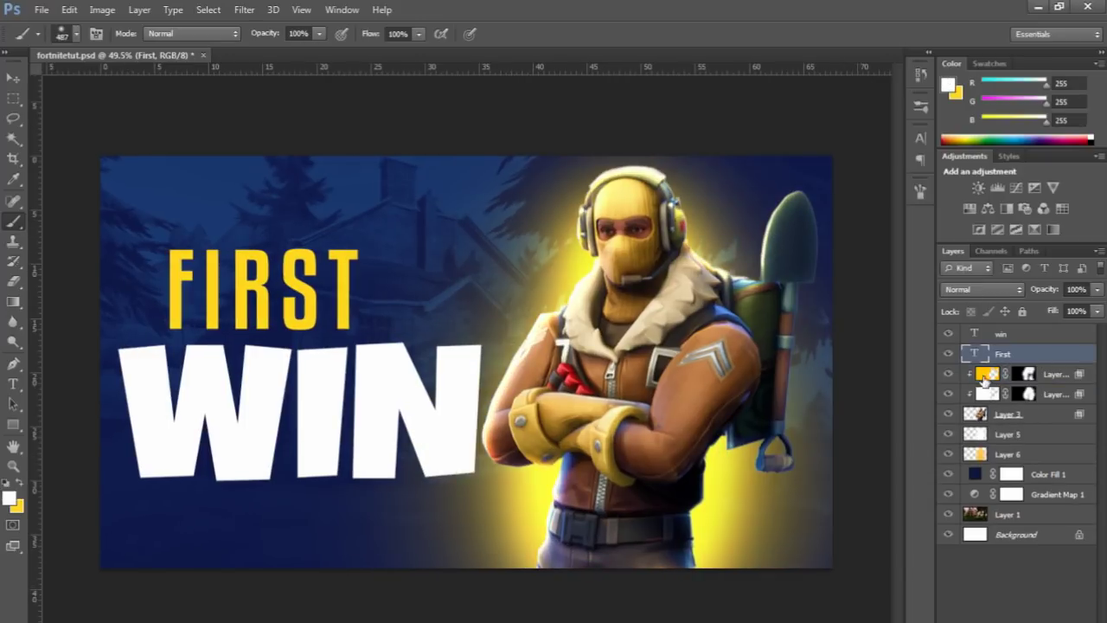
Try the inner glow layer at about 62% opacity, and return both effect layers to 100%
click(1055, 393)
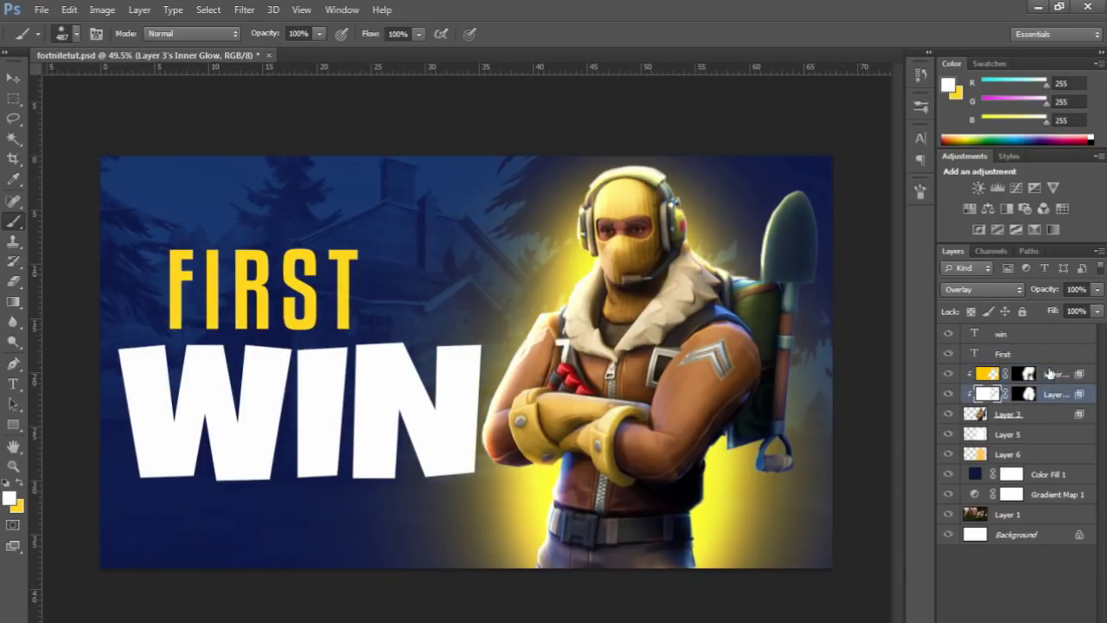
click(1096, 289)
click(1067, 305)
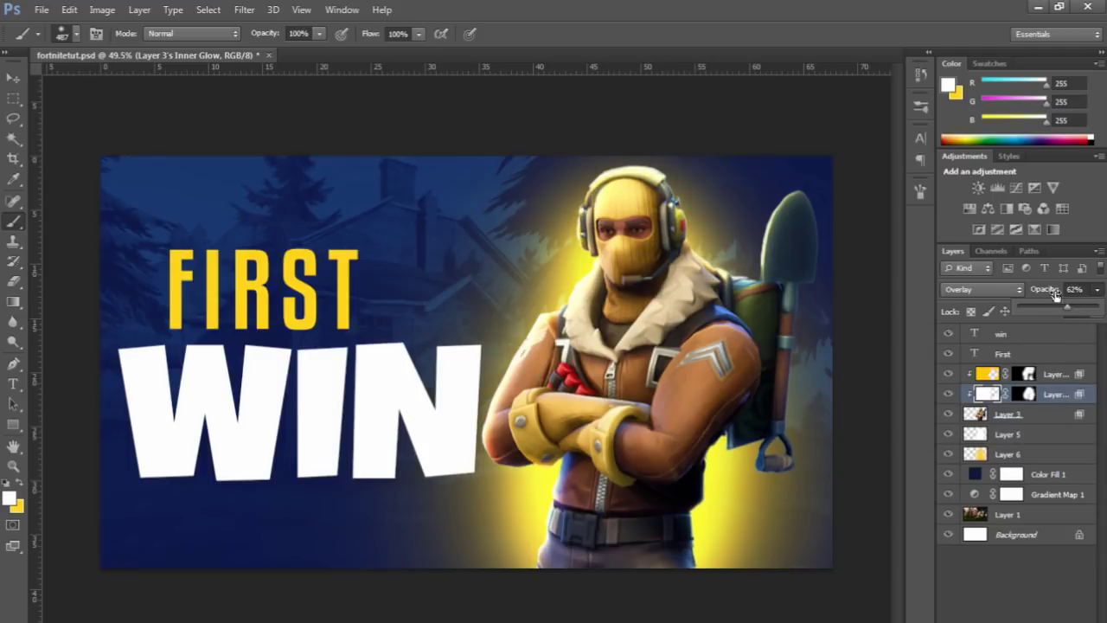
click(1034, 373)
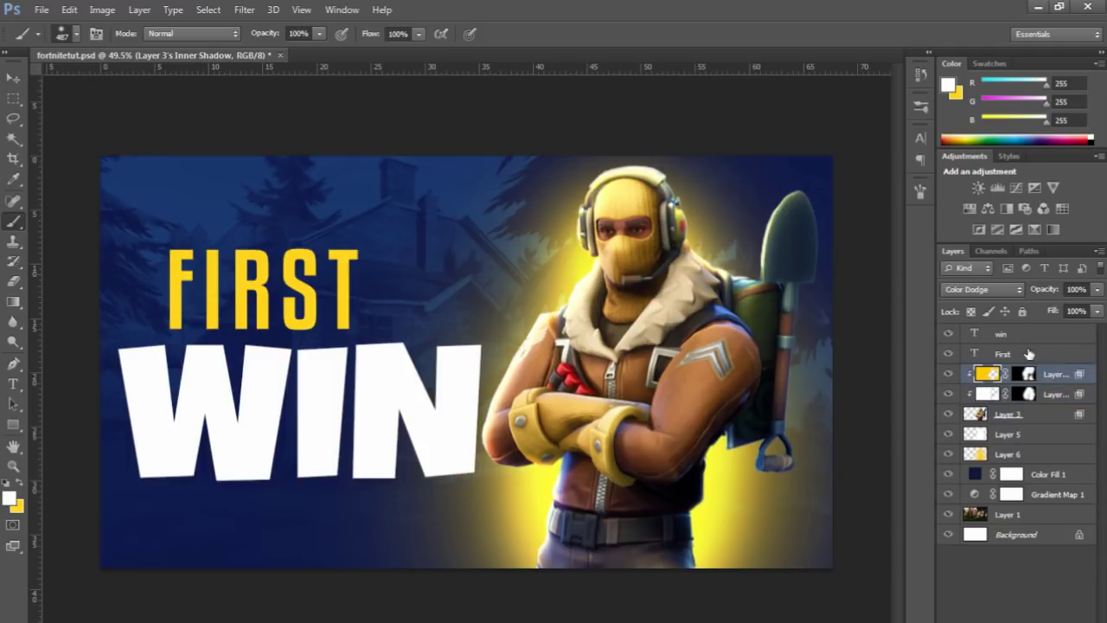
ctrl+click(1060, 393)
click(1097, 288)
drag(1063, 308, 1099, 308)
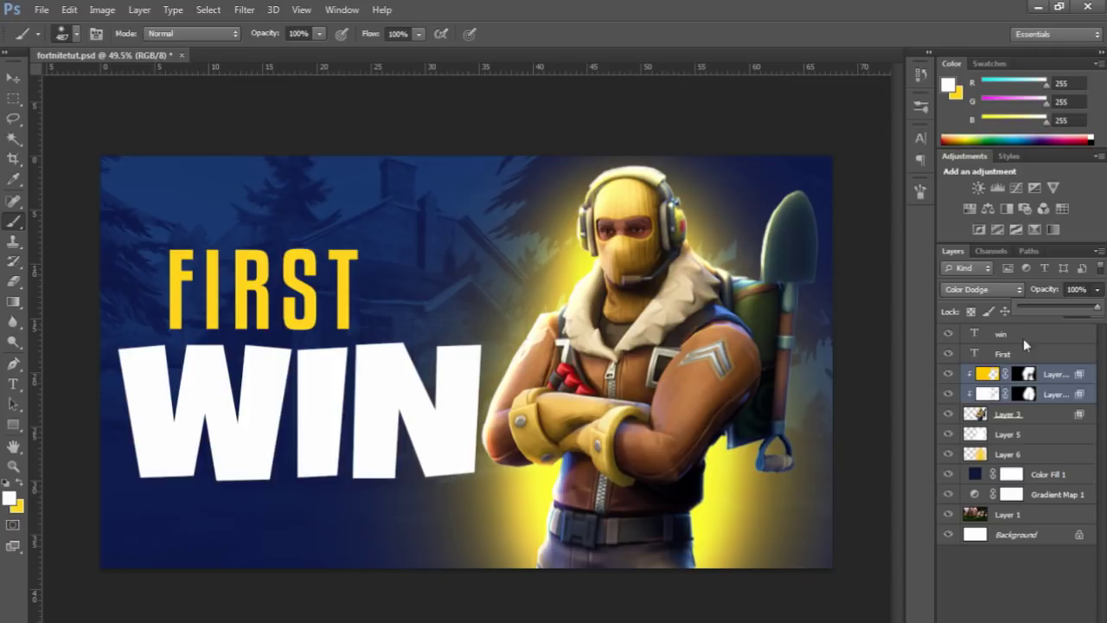
click(1027, 373)
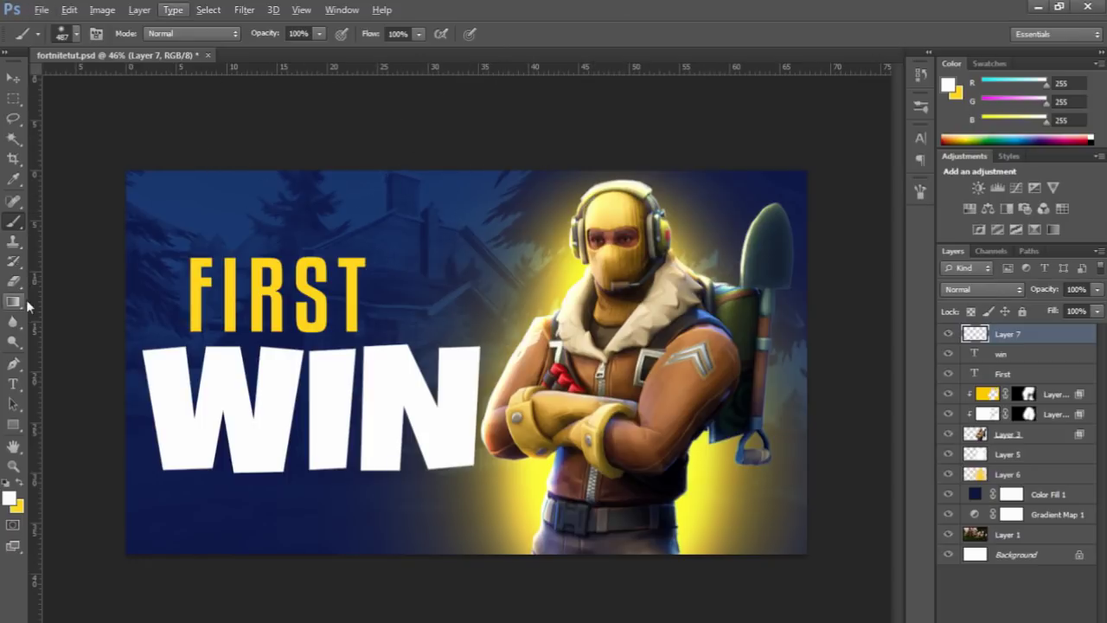
click(13, 118)
key(alt+l)
key(Right)
key(Right)
key(Right)
key(Right)
key(Right)
key(Right)
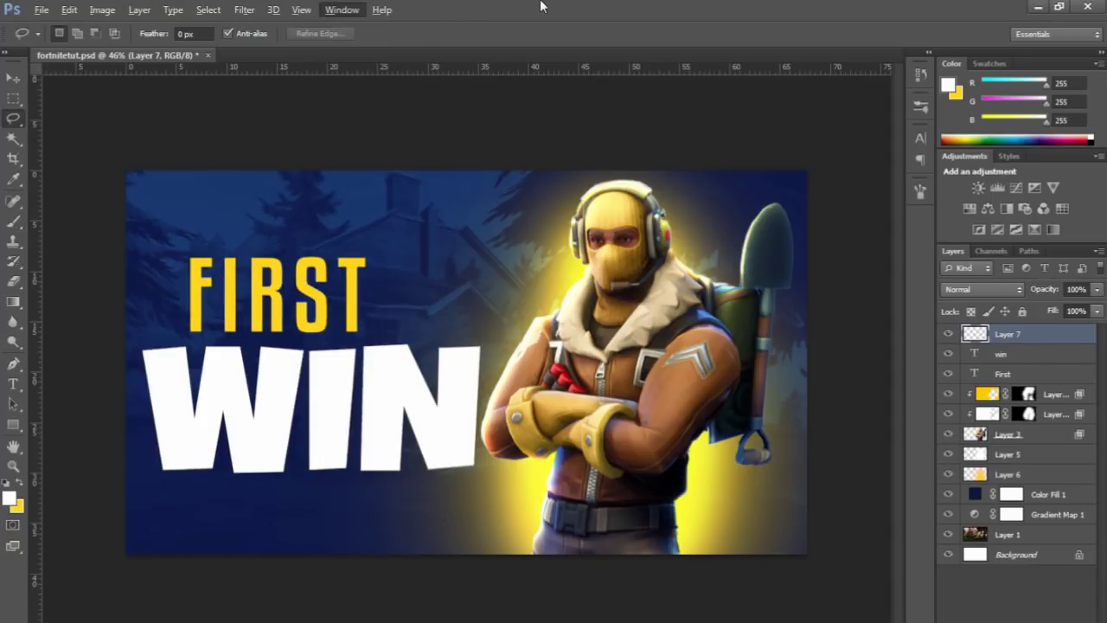
right_click(13, 118)
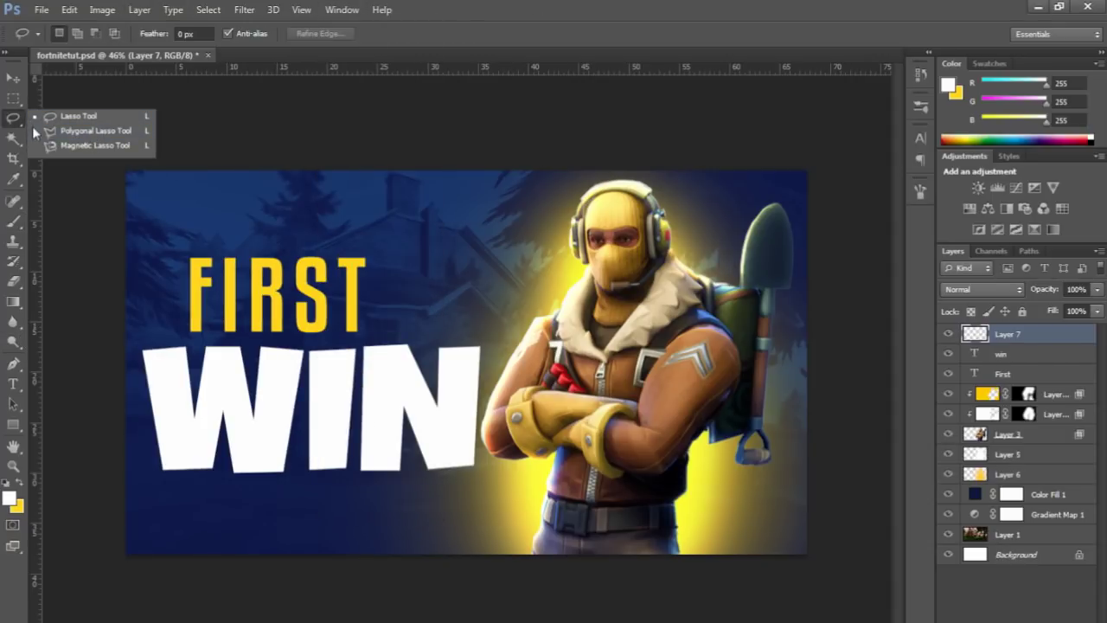
click(12, 116)
key(b)
click(14, 118)
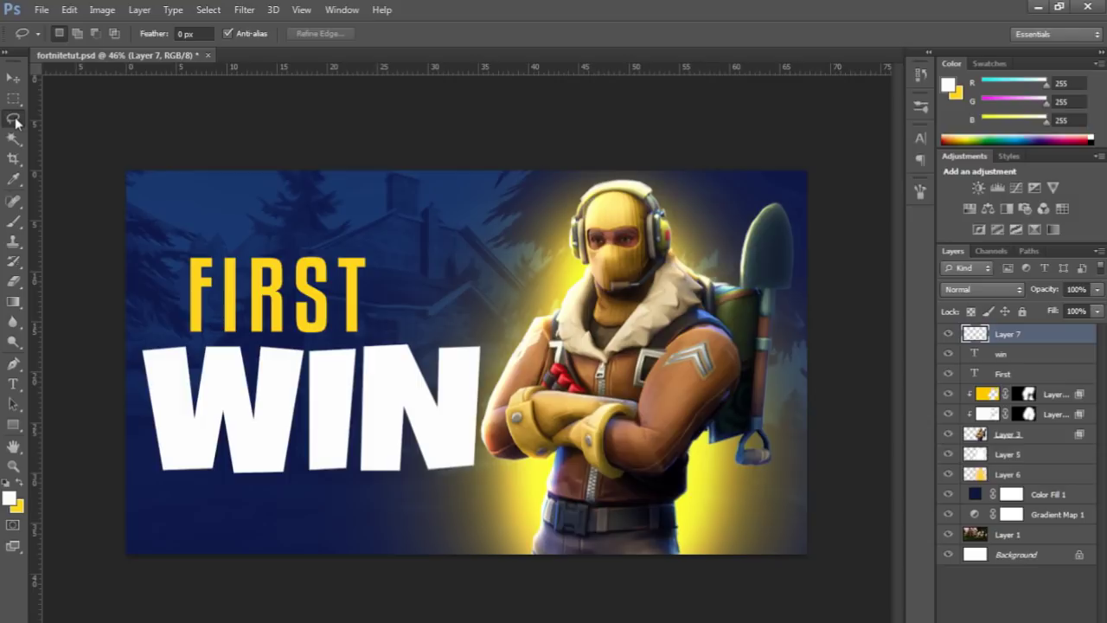
Try the Polygonal Lasso tool by outlining an irregular area around and above the word FIRST, and deselect it
right_click(14, 120)
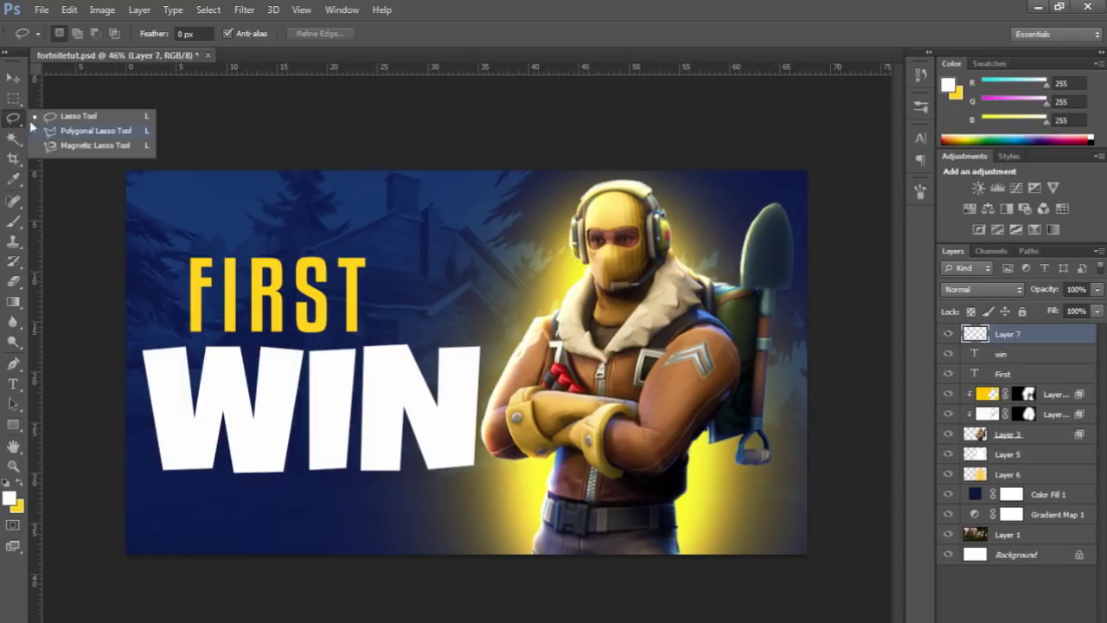
click(78, 132)
click(253, 229)
click(480, 274)
click(350, 344)
click(190, 216)
click(329, 200)
click(542, 209)
click(536, 319)
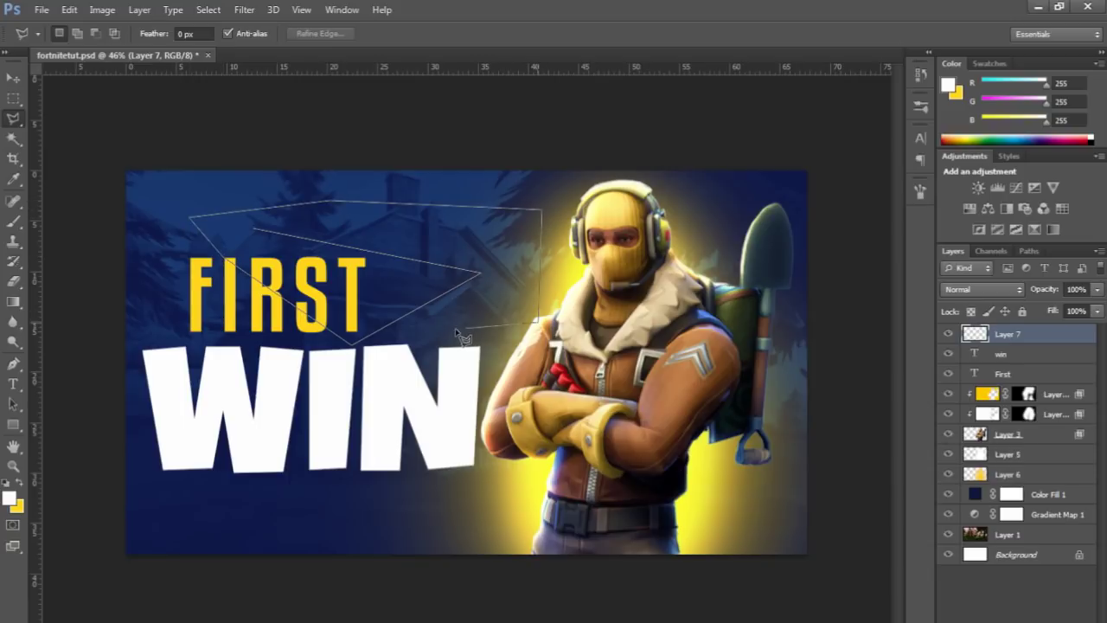
double_click(351, 298)
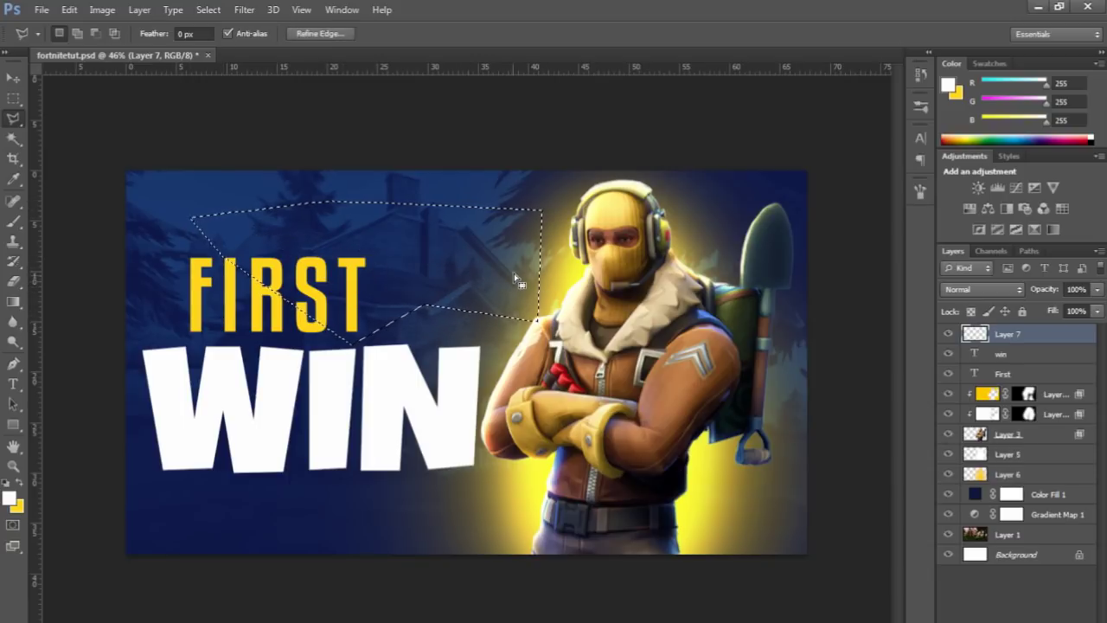
key(ctrl+d)
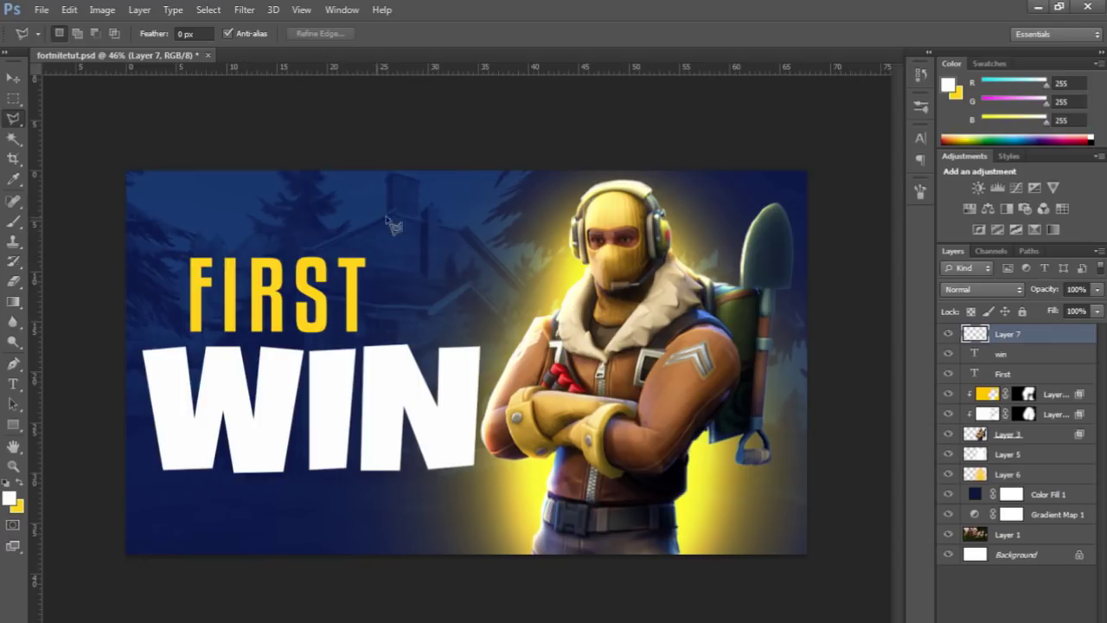
Outline a long, thin tapering spike above the word FIRST with the Polygonal Lasso, paint it white on Layer 7, and deselect
click(256, 230)
click(725, 231)
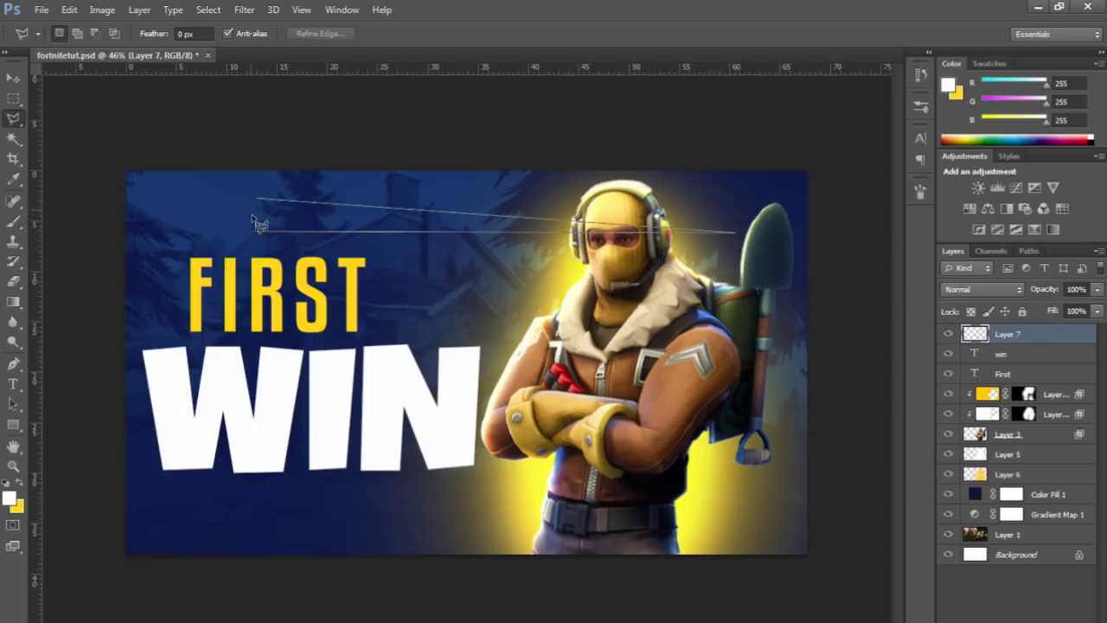
click(256, 221)
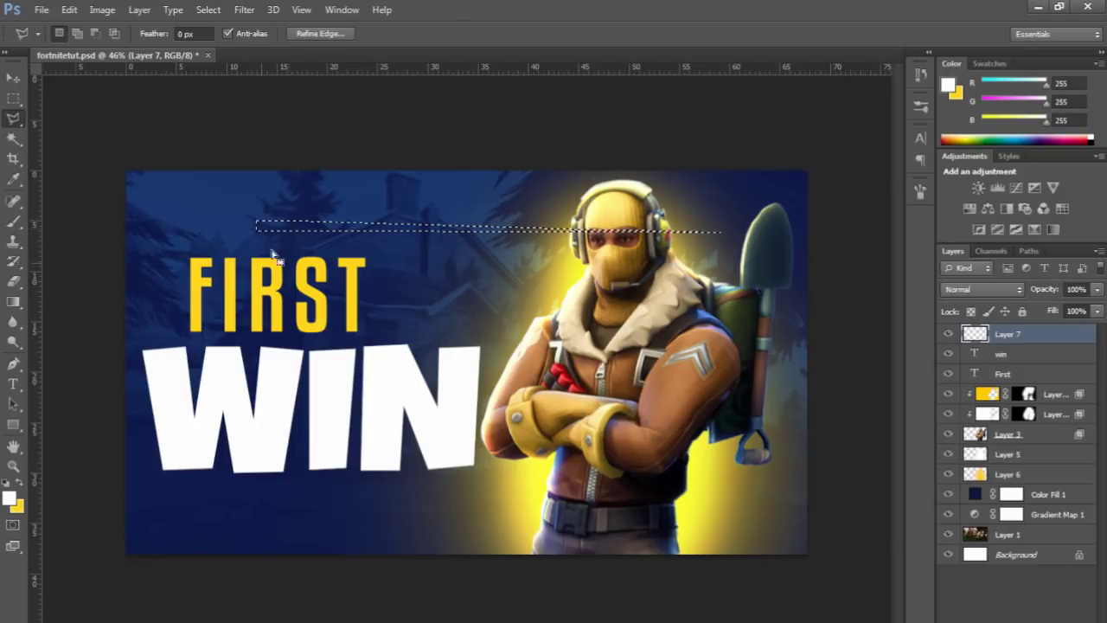
key(b)
drag(234, 171, 605, 230)
key(ctrl+d)
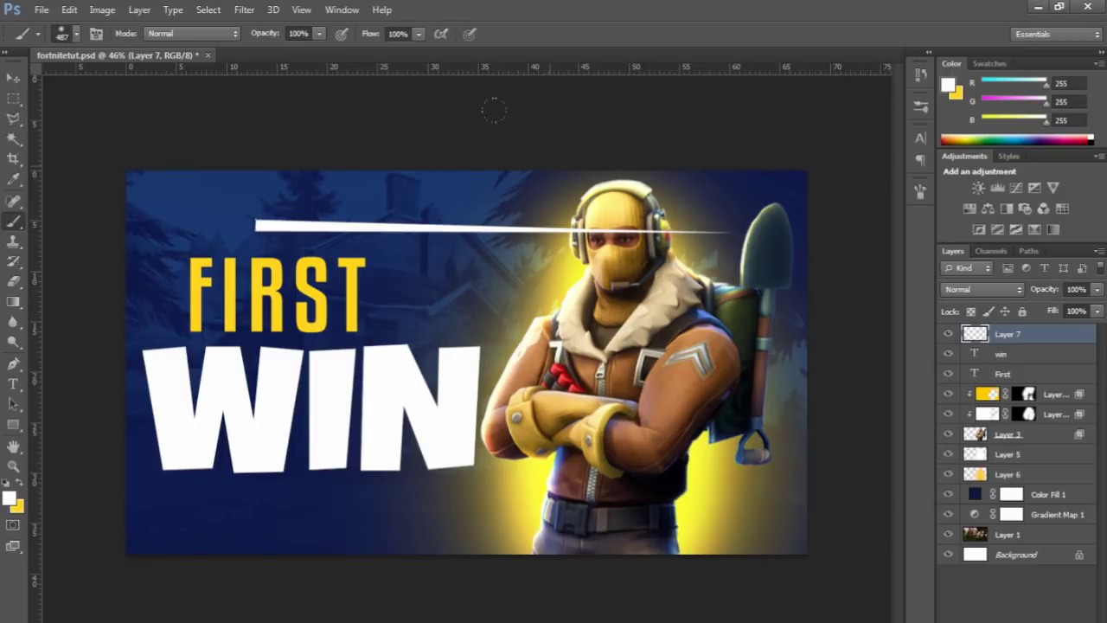
Move the white spike to the canvas's upper edge between FIRST and the character, and rotate it to slant down toward the character
key(v)
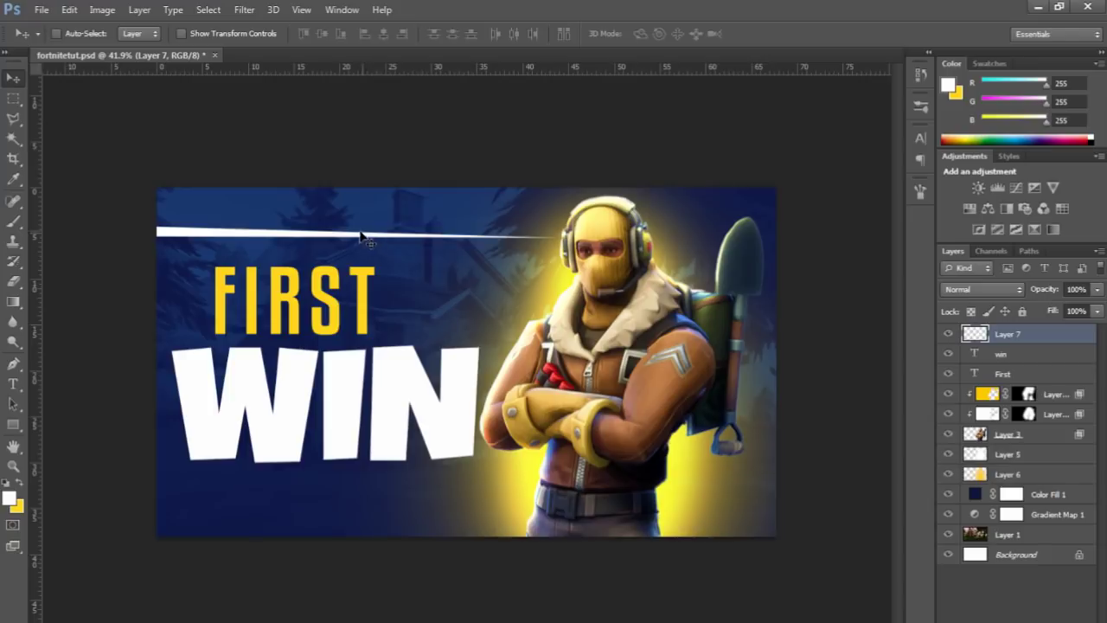
drag(414, 239, 431, 246)
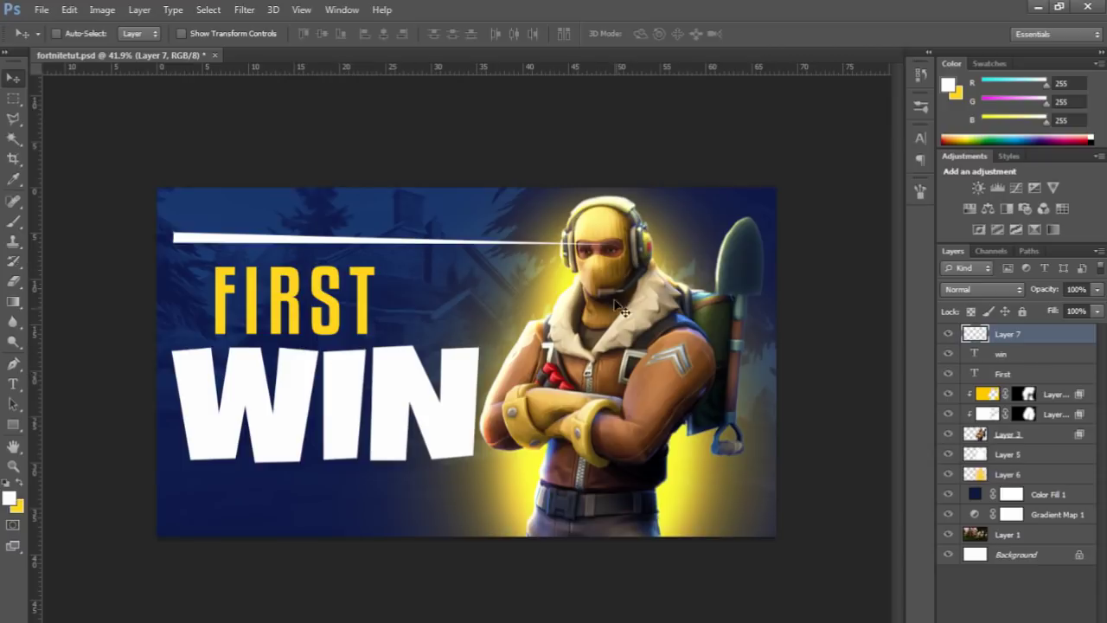
drag(587, 251, 495, 226)
key(ctrl+t)
key(Return)
alt+drag(500, 224, 446, 242)
key(ctrl+z)
key(ctrl+t)
drag(460, 289, 475, 238)
key(Return)
Place a copy of the spike at the canvas's upper-left corner, and transform it into a shorter spike slanting toward the text
drag(415, 204, 195, 238)
key(ctrl+t)
scroll(383, 268, down, 3)
scroll(131, 242, down, 2)
drag(91, 252, 276, 248)
key(Return)
scroll(311, 299, up, 1)
key(ctrl+t)
drag(380, 270, 378, 253)
drag(334, 286, 315, 276)
key(ctrl+z)
drag(264, 300, 282, 300)
drag(358, 264, 357, 256)
key(Return)
key(ctrl+0)
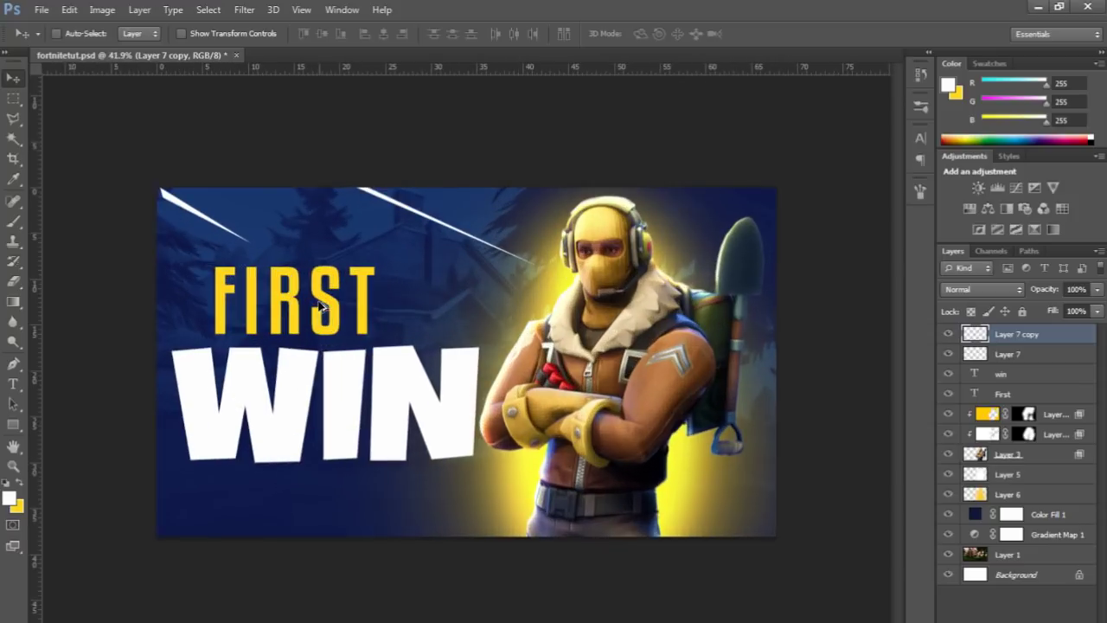
mouse_move(287, 239)
mouse_down()
mouse_move(243, 246)
mouse_move(235, 275)
mouse_up()
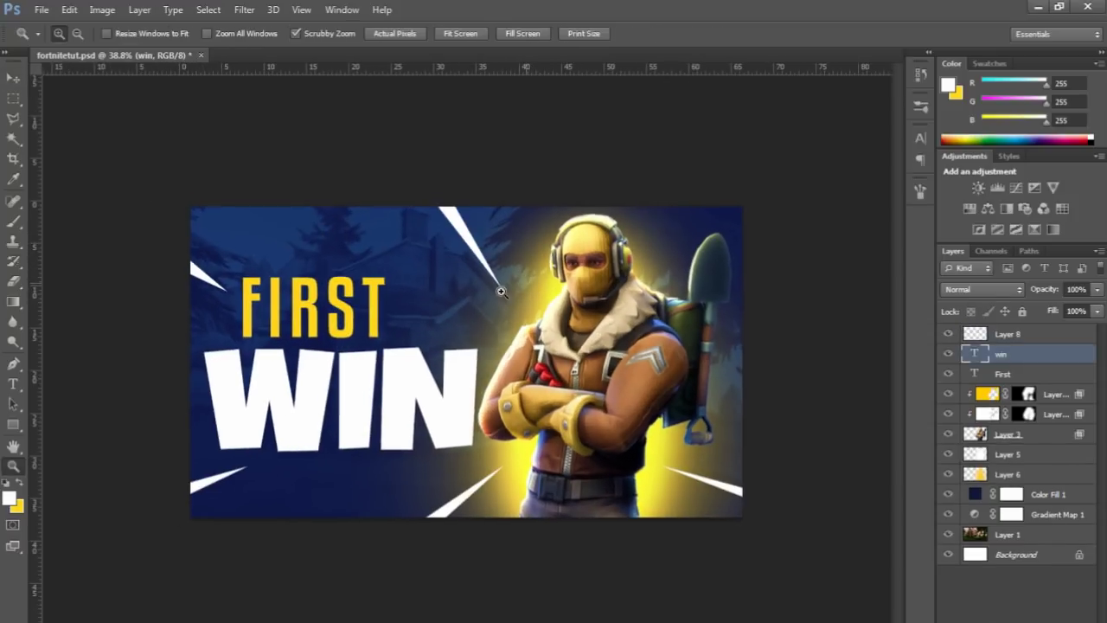
Add a new empty layer directly above the Color Fill 1 layer, ready for a Polygonal Lasso selection
mouse_move(501, 284)
mouse_down()
mouse_move(432, 285)
mouse_move(524, 274)
mouse_up()
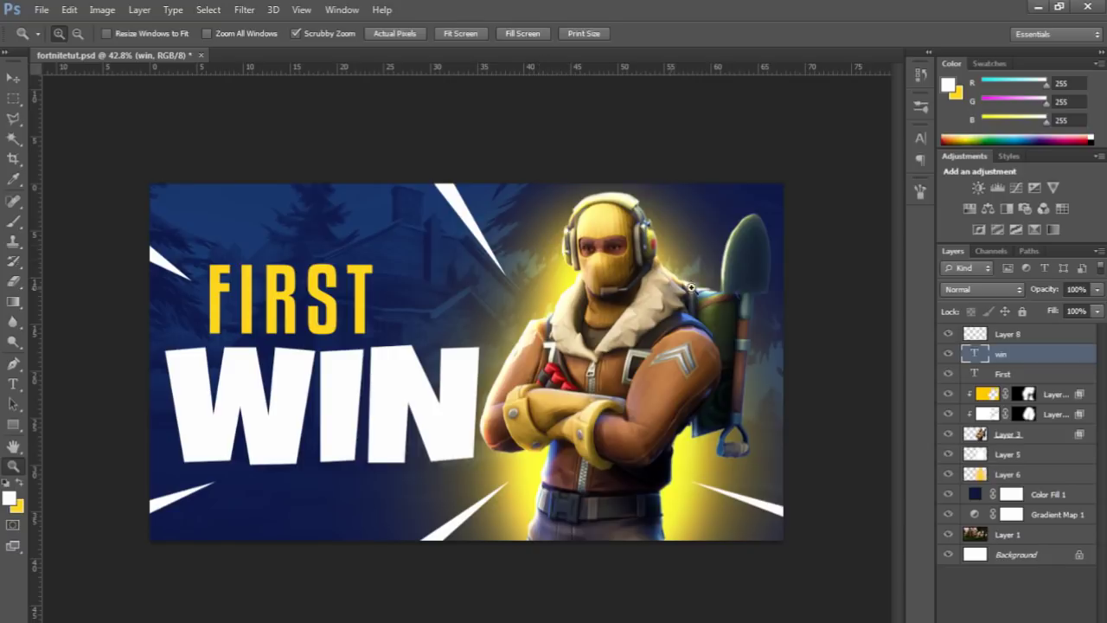
click(1042, 493)
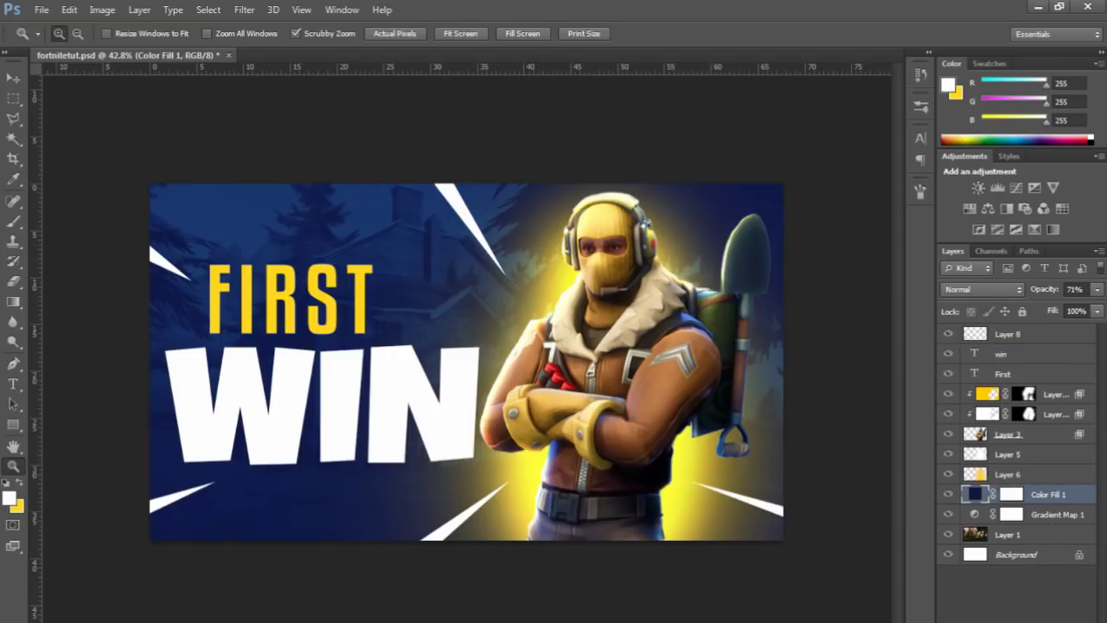
key(ctrl+shift+alt+n)
key(b)
key(l)
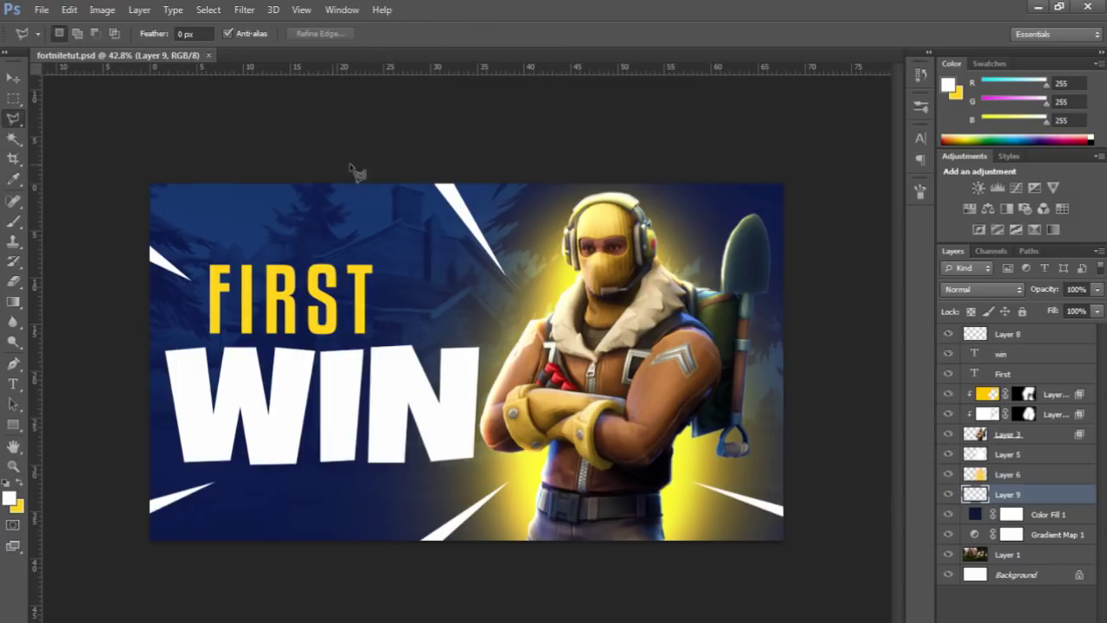
Outline a closed, jagged torn-edge shape just inside all four canvas edges with the Polygonal Lasso
click(144, 184)
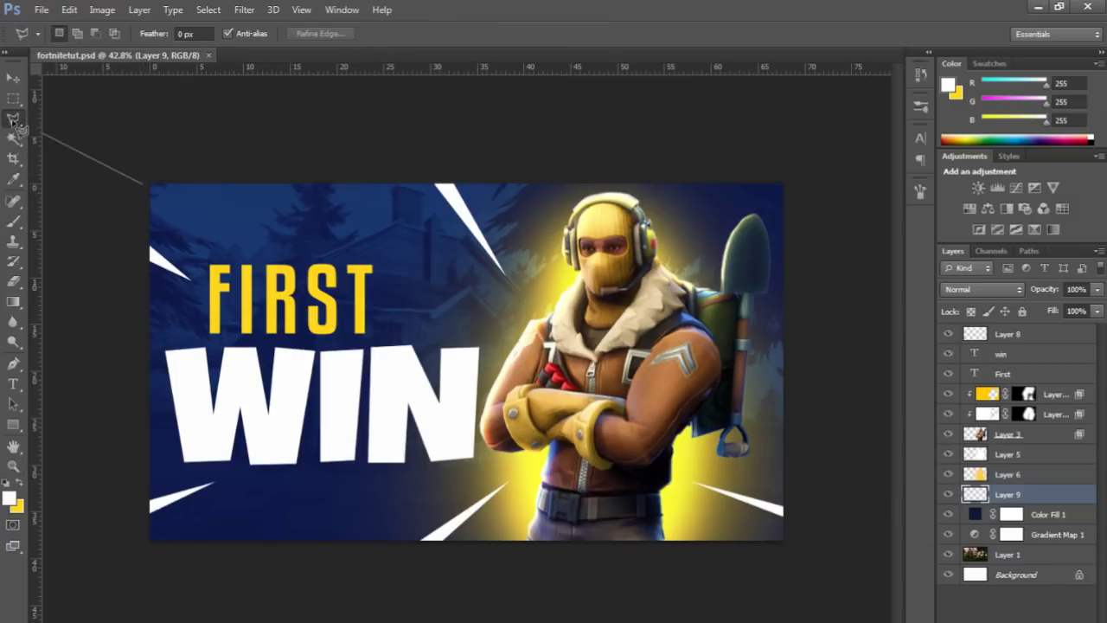
click(259, 187)
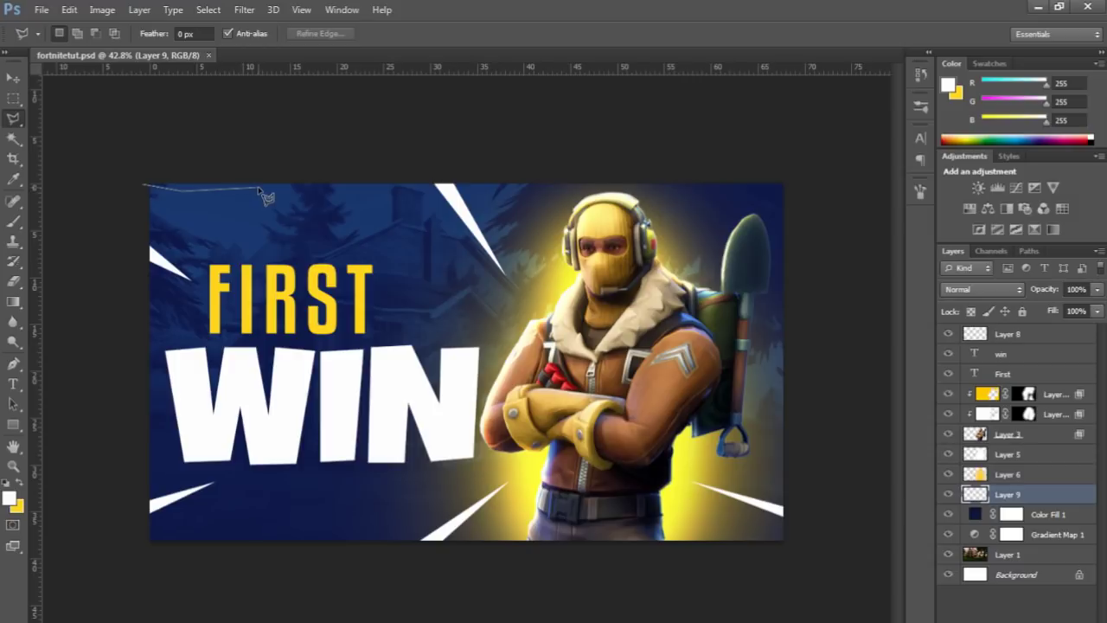
click(308, 195)
click(571, 205)
click(619, 185)
click(716, 194)
click(757, 188)
click(778, 199)
click(769, 316)
click(778, 325)
click(762, 370)
click(764, 471)
click(774, 451)
click(754, 495)
click(766, 521)
click(660, 511)
click(566, 526)
click(501, 521)
click(391, 525)
click(403, 529)
click(376, 526)
click(313, 520)
click(256, 529)
click(176, 519)
click(159, 496)
click(164, 410)
click(165, 309)
click(175, 276)
click(168, 286)
click(178, 262)
click(155, 197)
click(160, 189)
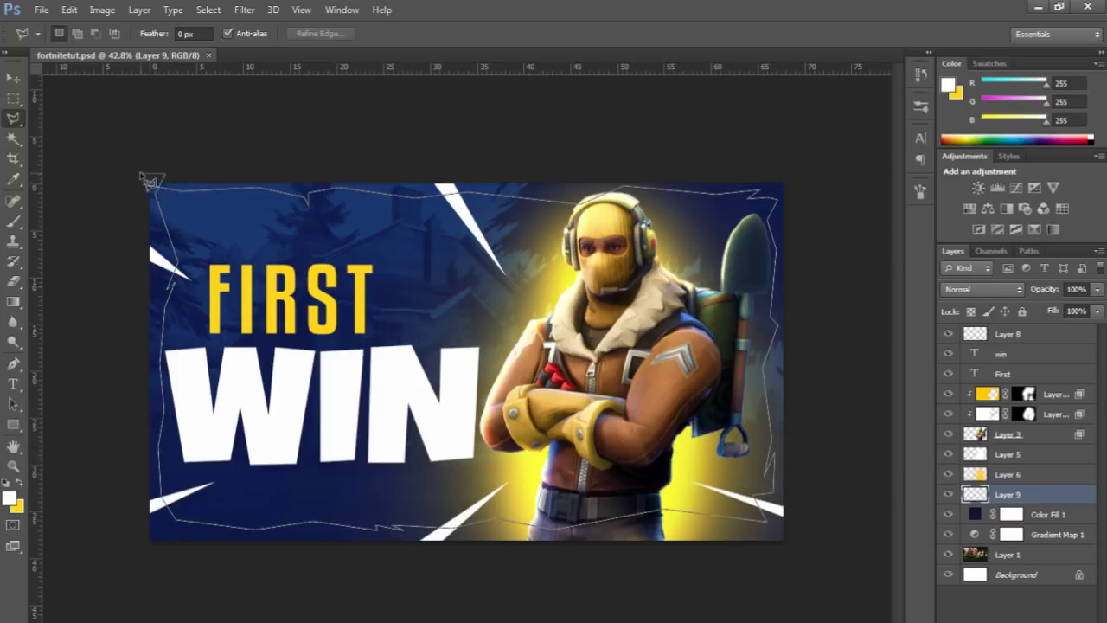
Invert the jagged selection and fill the outer area with white on Layer 9 to form a torn border
key(b)
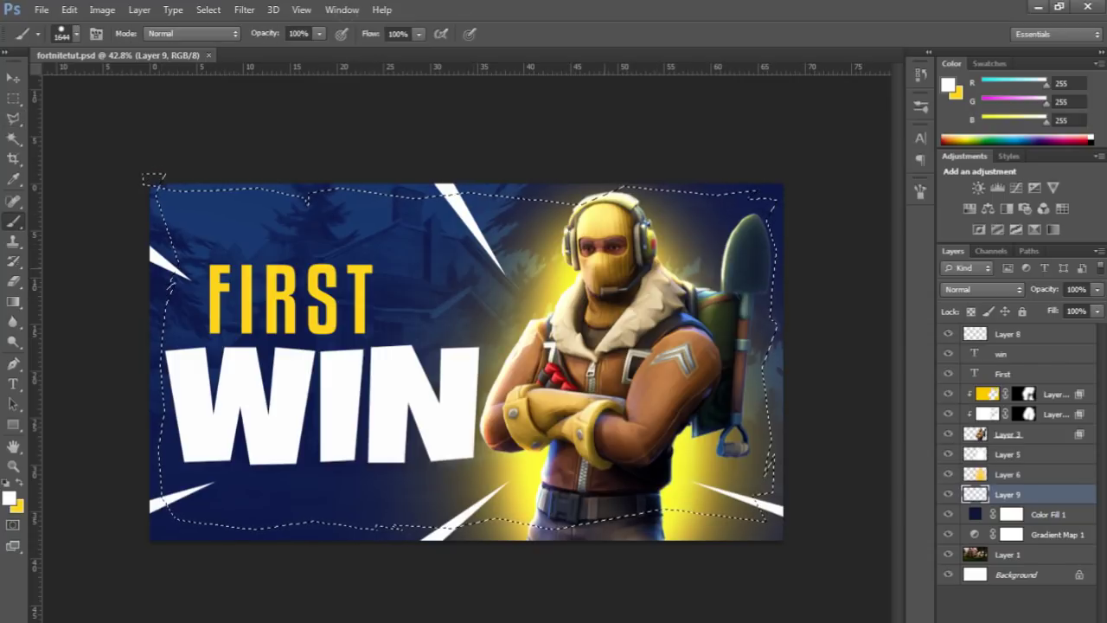
key(ctrl+shift+i)
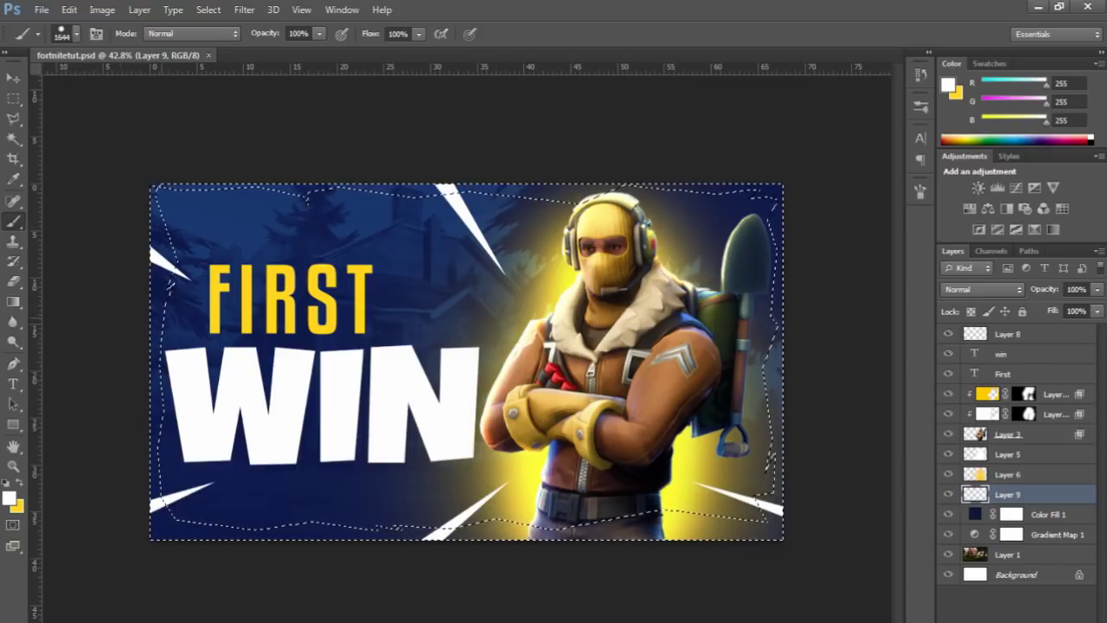
key(alt+BackSpace)
mouse_move(335, 106)
mouse_down()
mouse_move(337, 441)
mouse_move(709, 363)
mouse_up()
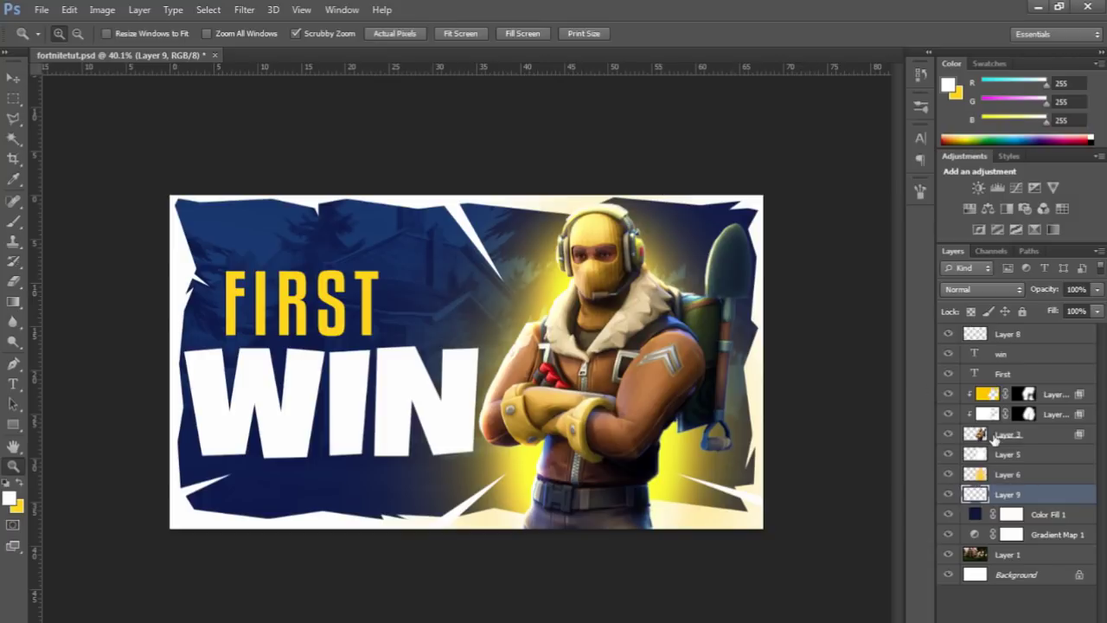
Try the Screen blend mode on the yellow glow layer, Layer 6, and return it to Normal
click(1015, 474)
click(981, 289)
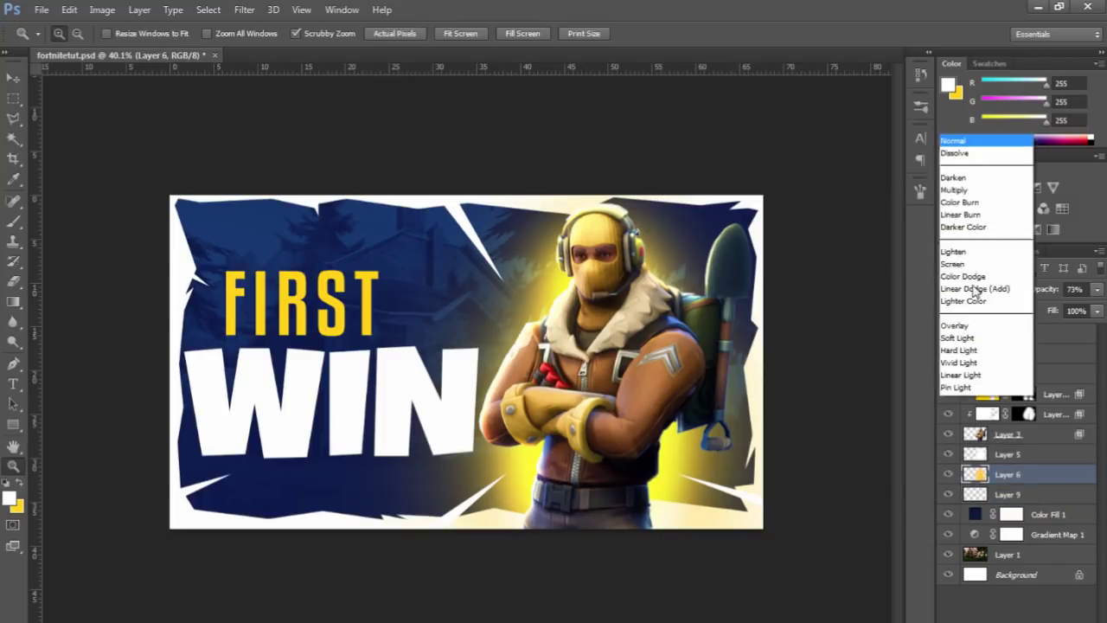
click(953, 134)
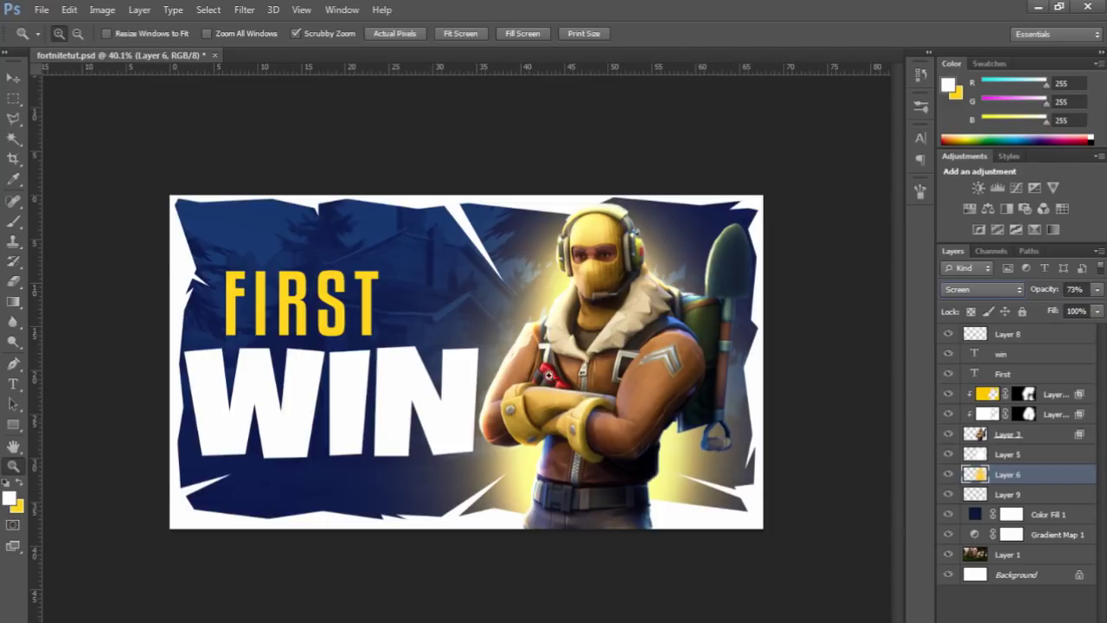
click(967, 290)
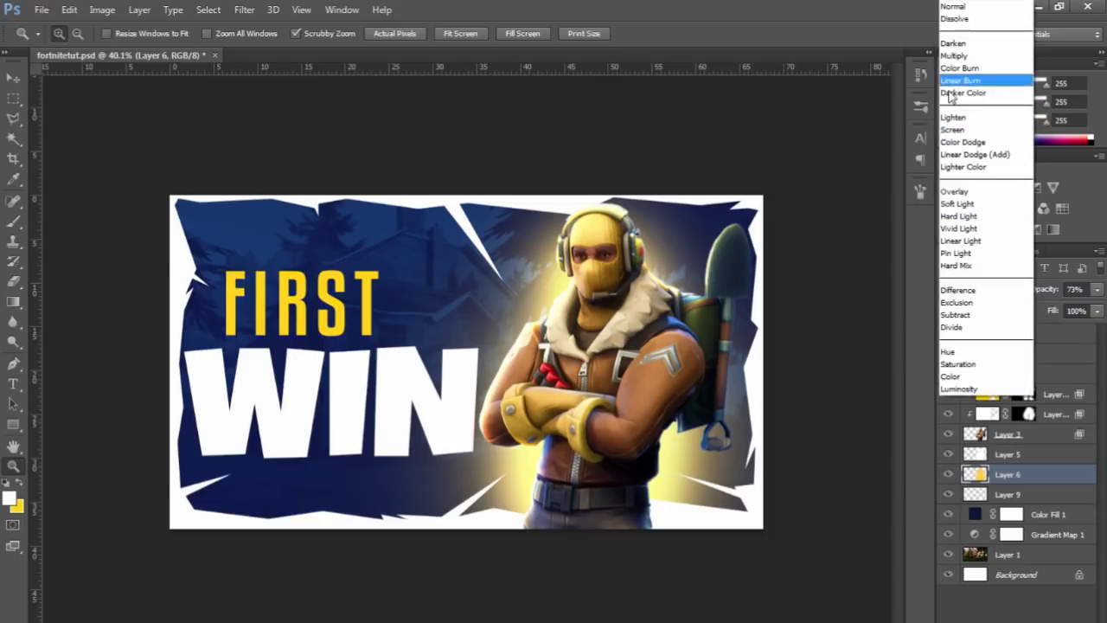
click(955, 15)
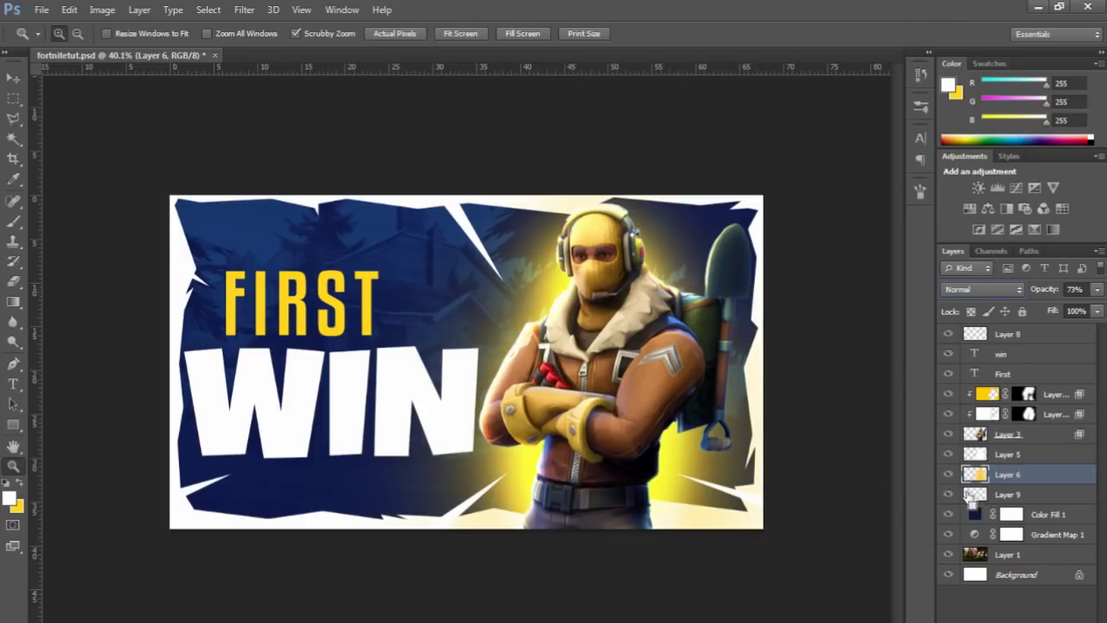
Load the white border layer's outline as a selection and mask that area out of the yellow glow on Layer 6
ctrl+click(973, 500)
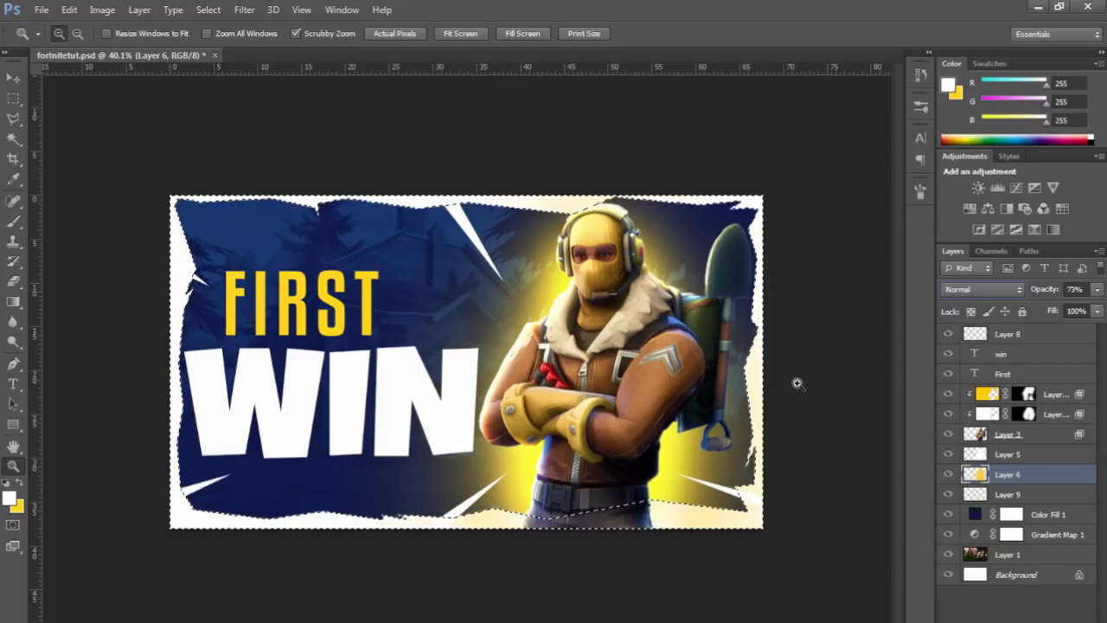
key(alt)
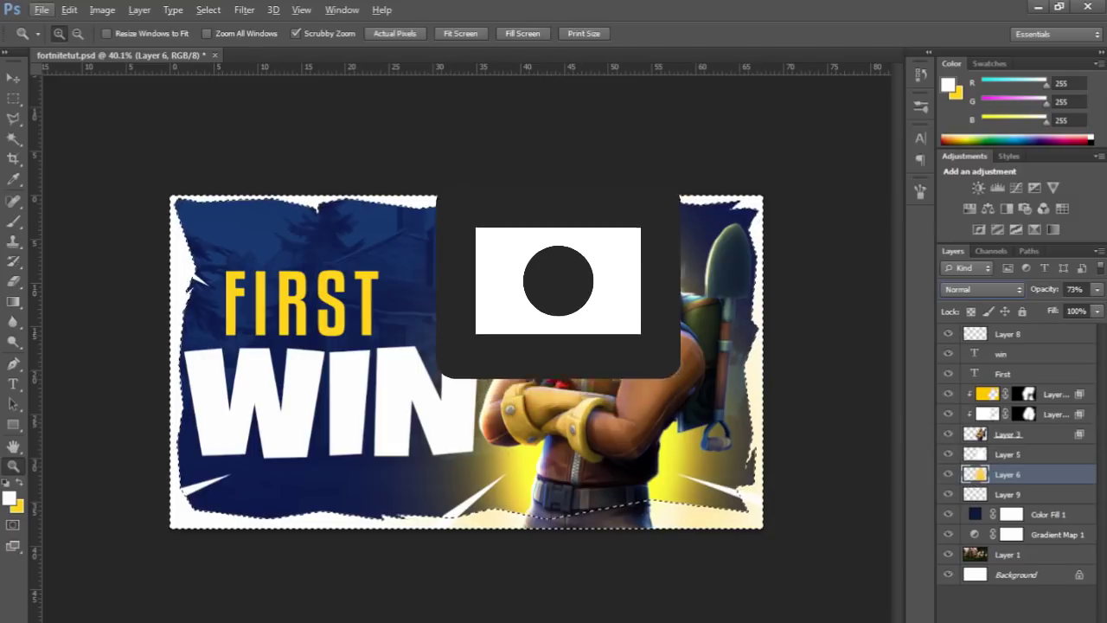
alt+click(1009, 619)
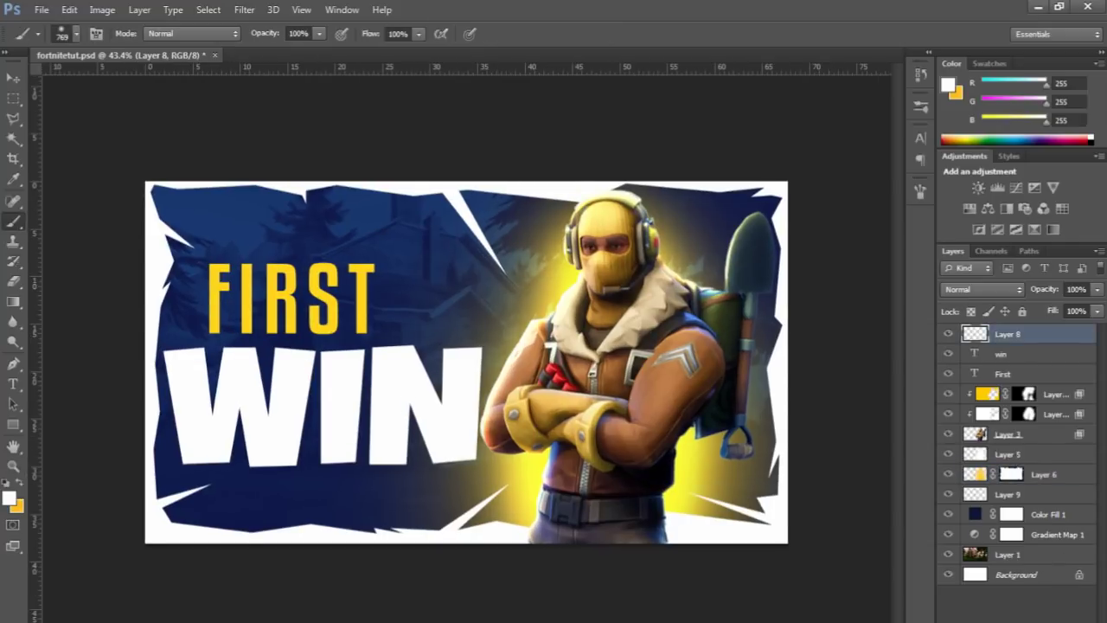
Add a new layer above Layer 8 and dab soft white glows near the upper-left corner, lower edge and upper-right area with a 986 px brush
key(ctrl+shift+alt+n)
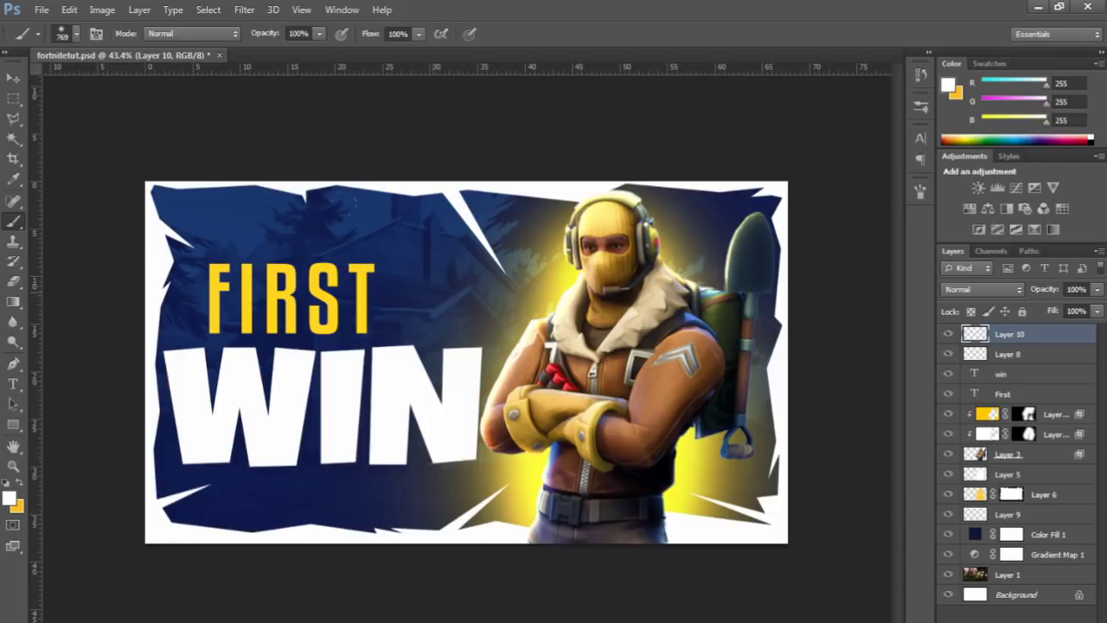
mouse_move(409, 295)
mouse_down()
mouse_move(435, 302)
mouse_move(425, 294)
mouse_up()
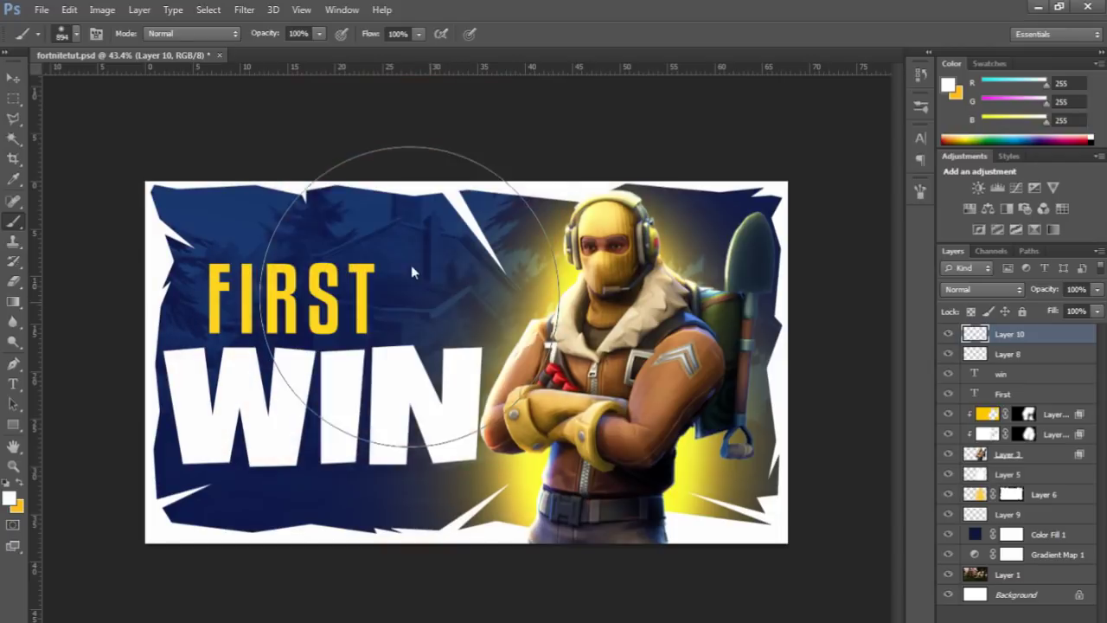
drag(251, 235, 258, 235)
click(227, 195)
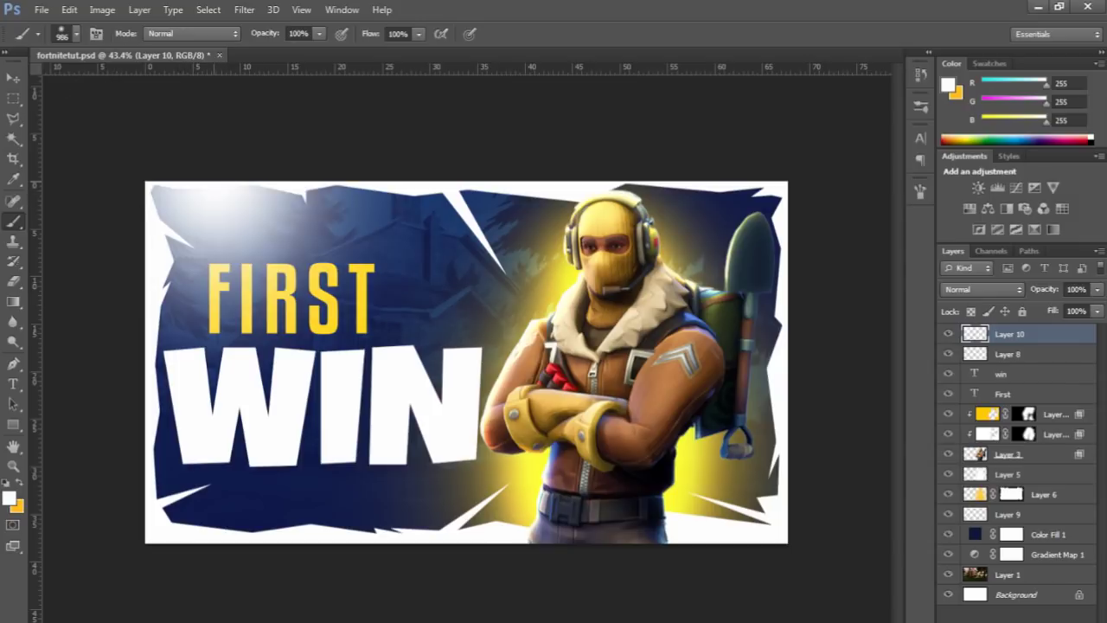
click(317, 524)
scroll(406, 444, down, 4)
scroll(406, 445, up, 1)
click(691, 287)
scroll(635, 346, down, 3)
scroll(634, 346, up, 3)
Move the white glow layer, Layer 10, beneath Layer 6 and set its blend mode to Overlay
mouse_move(1015, 334)
mouse_down()
mouse_move(992, 497)
mouse_move(990, 488)
mouse_up()
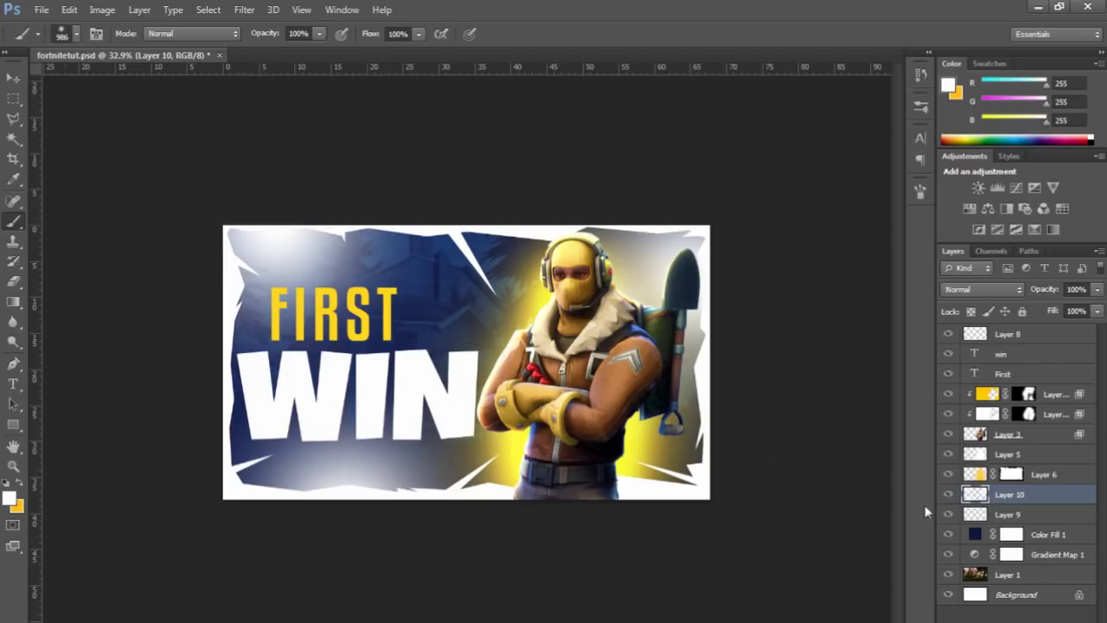
click(991, 289)
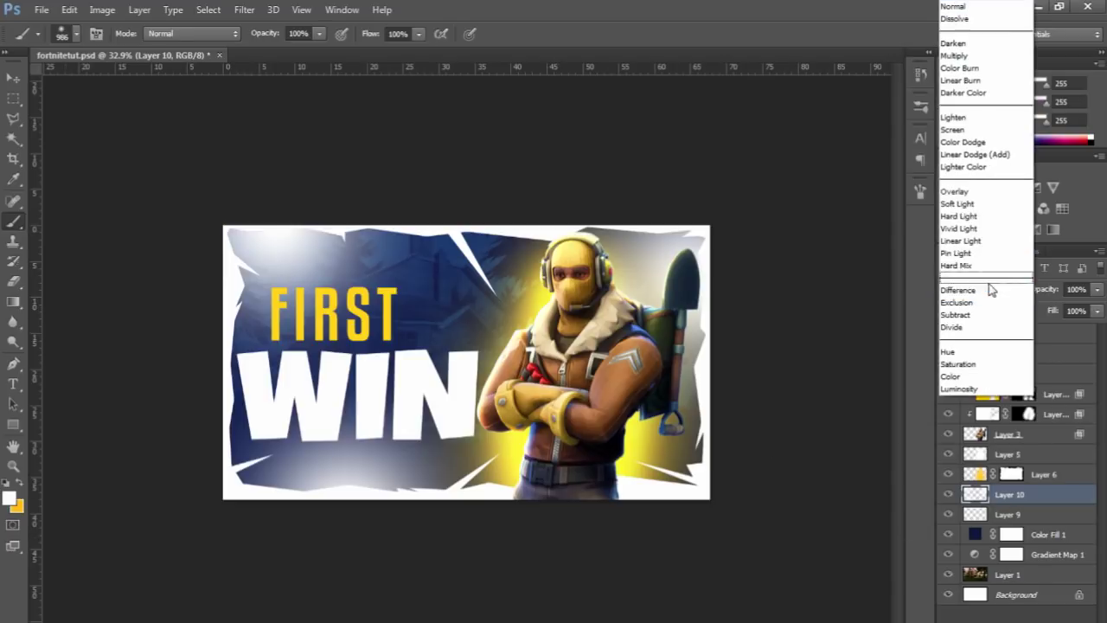
click(958, 194)
key(z)
drag(458, 387, 392, 387)
click(391, 386)
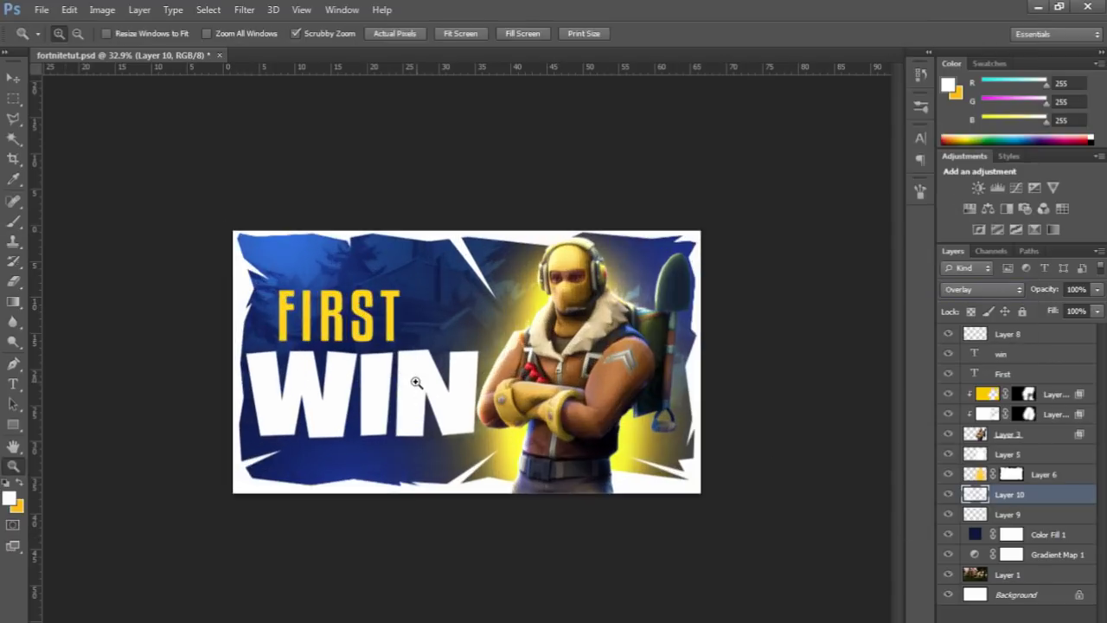
Lower Layer 10's opacity to 71% and compare the image with the layer hidden and shown
drag(1069, 313, 1076, 313)
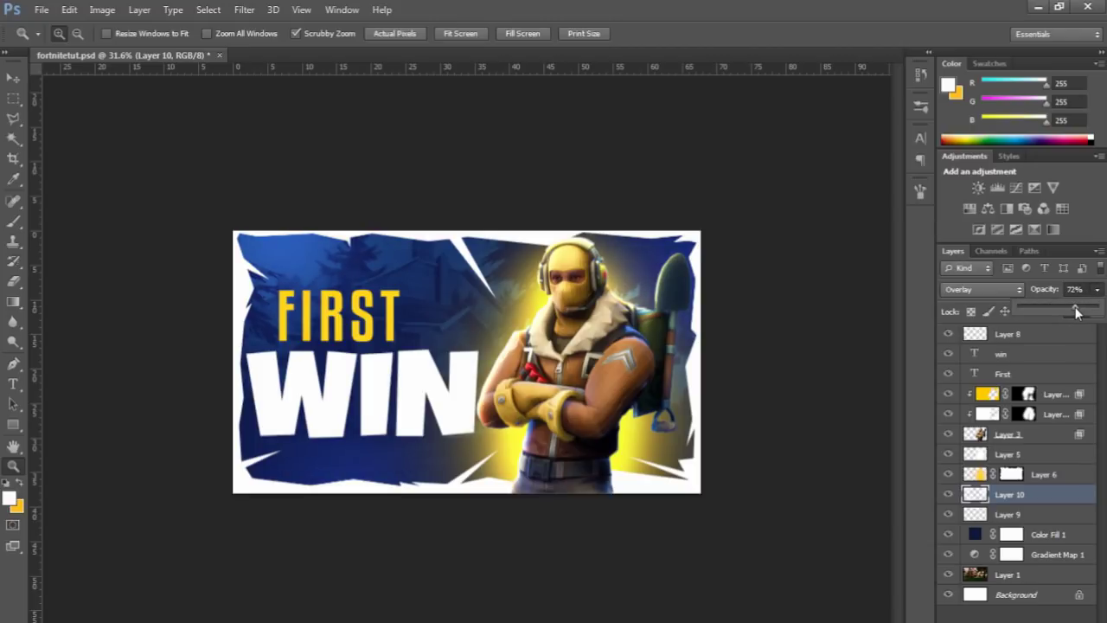
drag(1072, 311, 1075, 312)
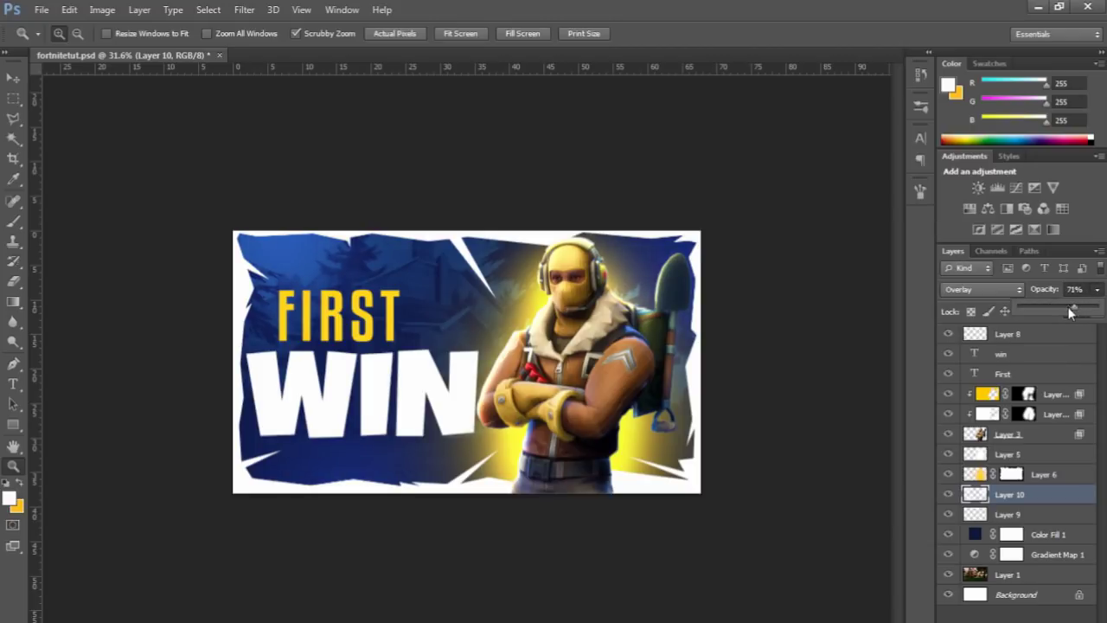
click(948, 494)
click(947, 495)
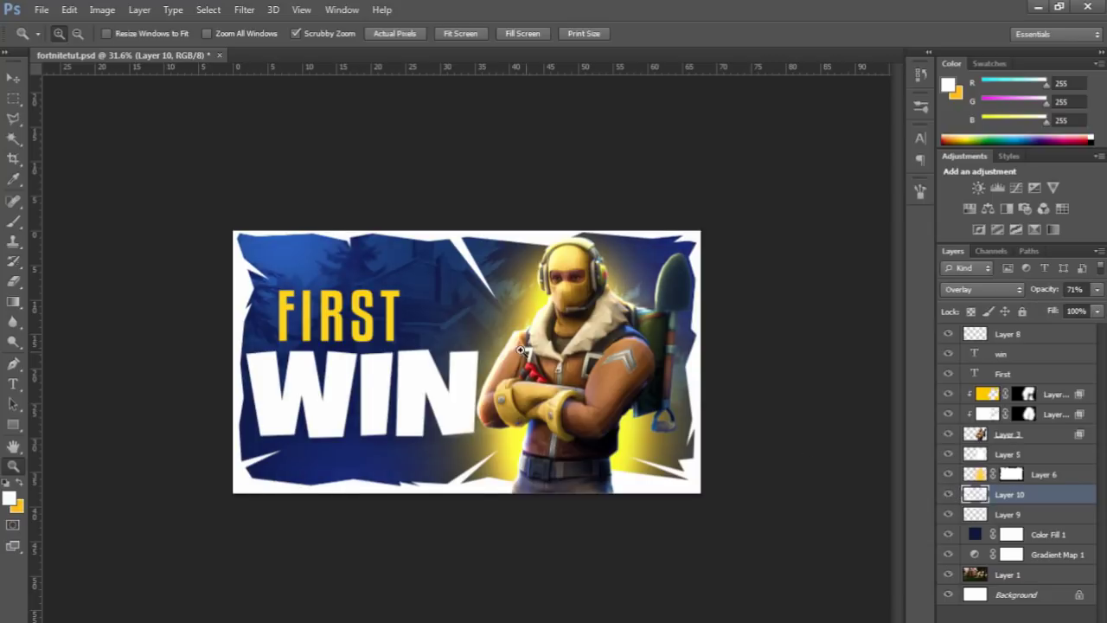
Scale the WIN text down to about 97% from its lower-left corner
drag(528, 353, 460, 344)
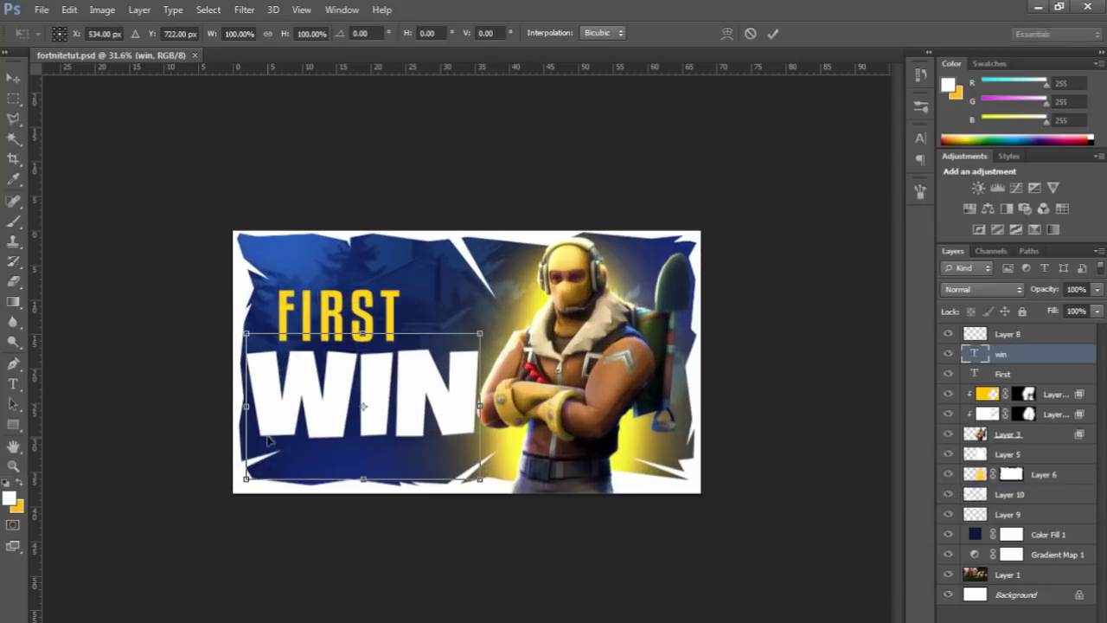
drag(244, 480, 249, 477)
key(Return)
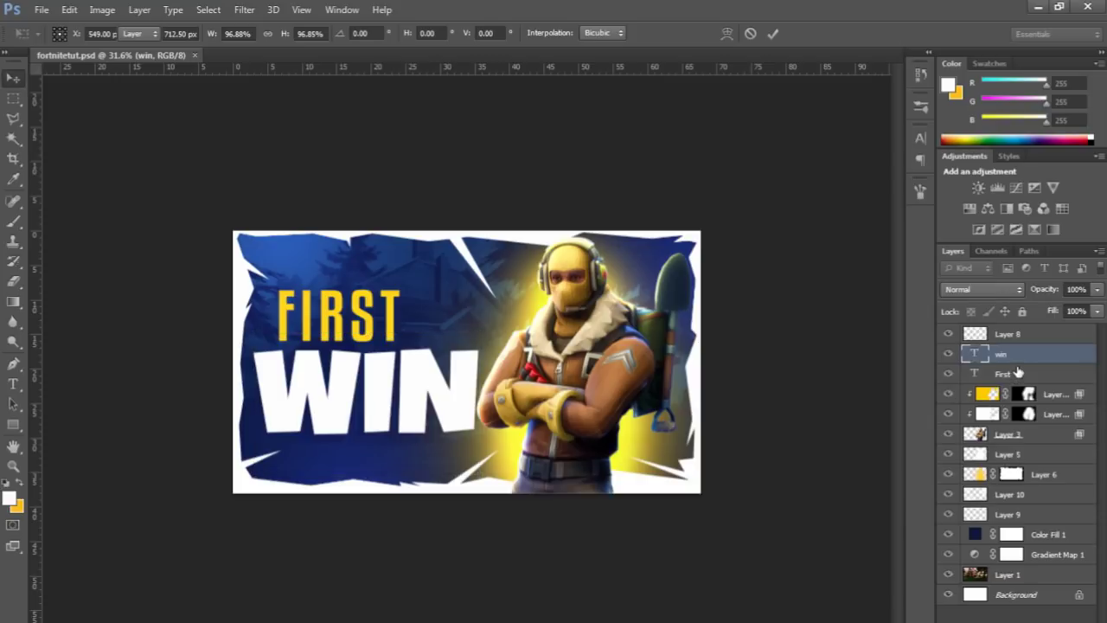
Nudge the FIRST text slightly right and down to sit better above WIN
click(1018, 373)
key(Right)
key(Right)
key(Right)
key(Right)
key(Down)
key(Down)
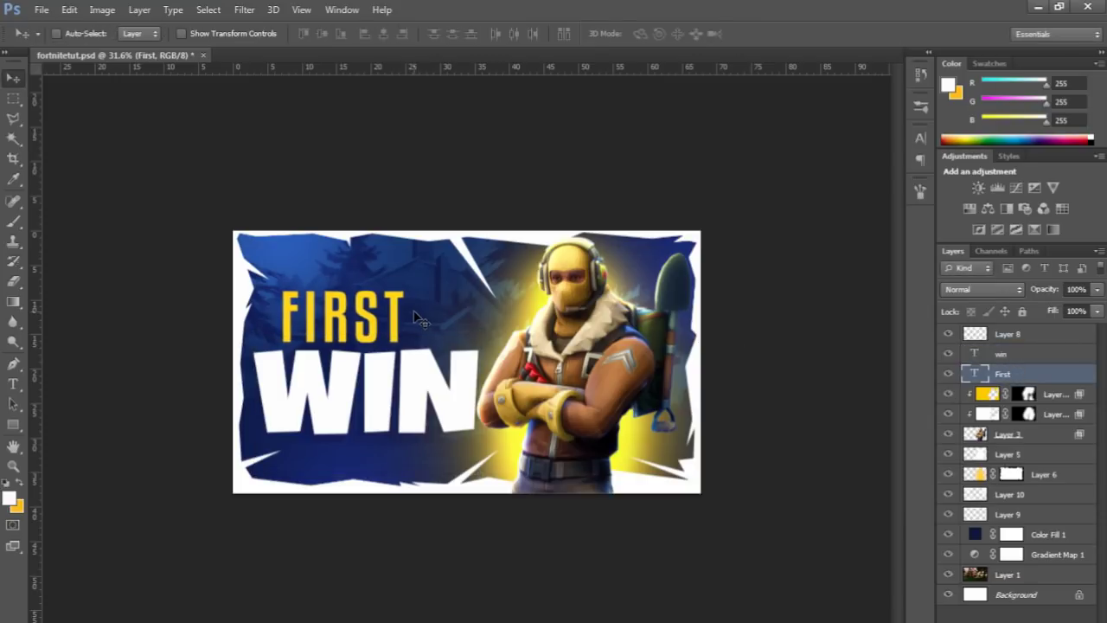
Add a layer clipped to the FIRST text and dab soft white over the letters' upper edge with a 554 px brush
scroll(286, 321, up, 3)
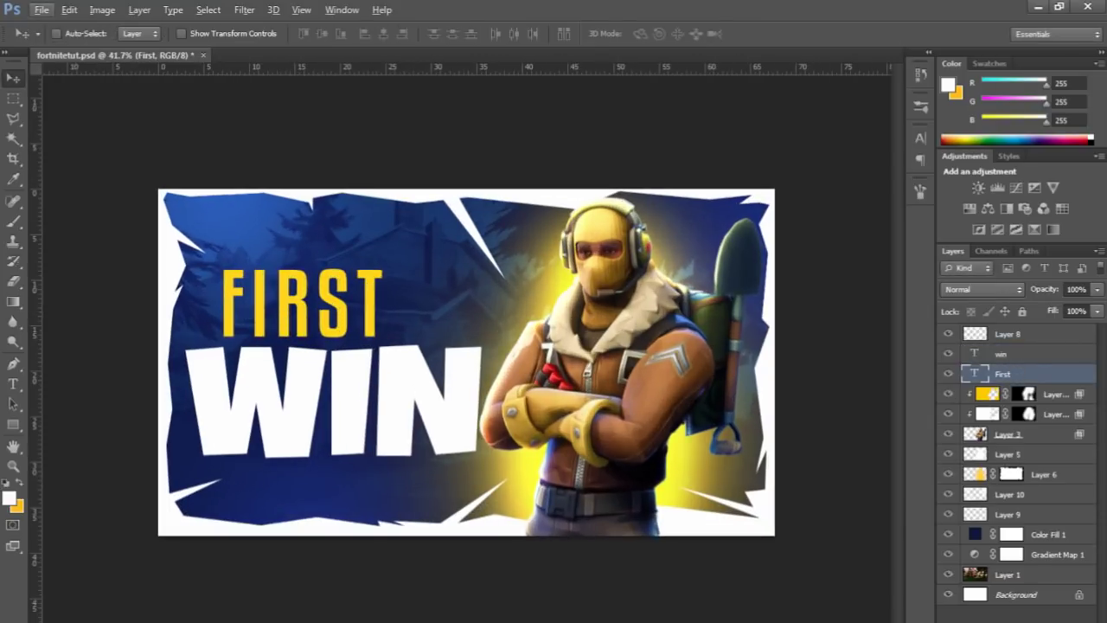
key(ctrl+shift+alt+n)
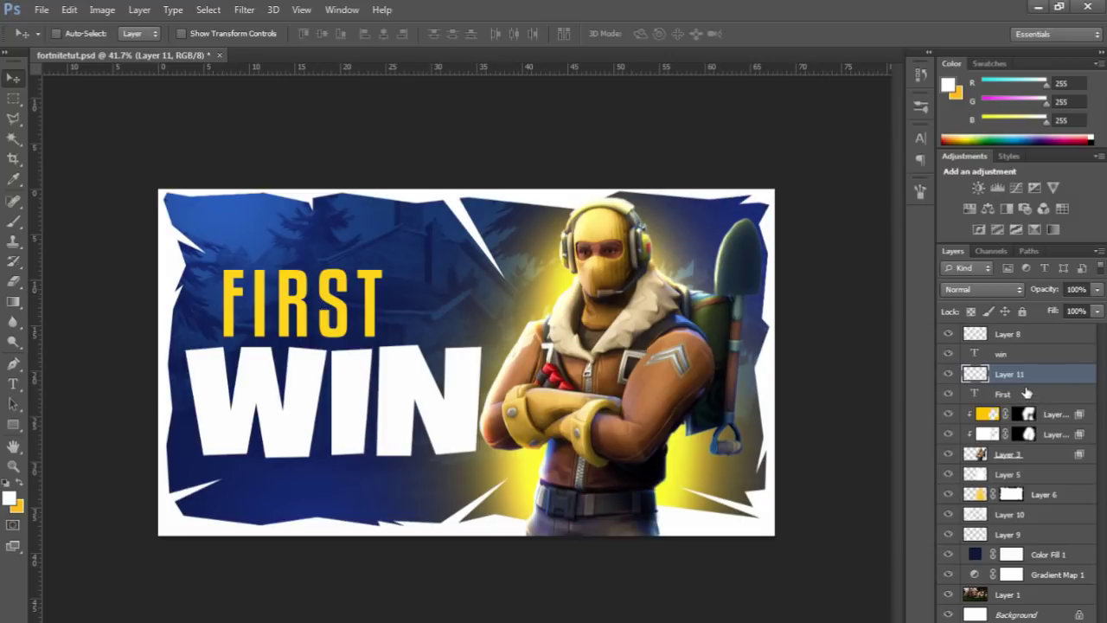
alt+click(1025, 383)
key(b)
drag(399, 300, 312, 286)
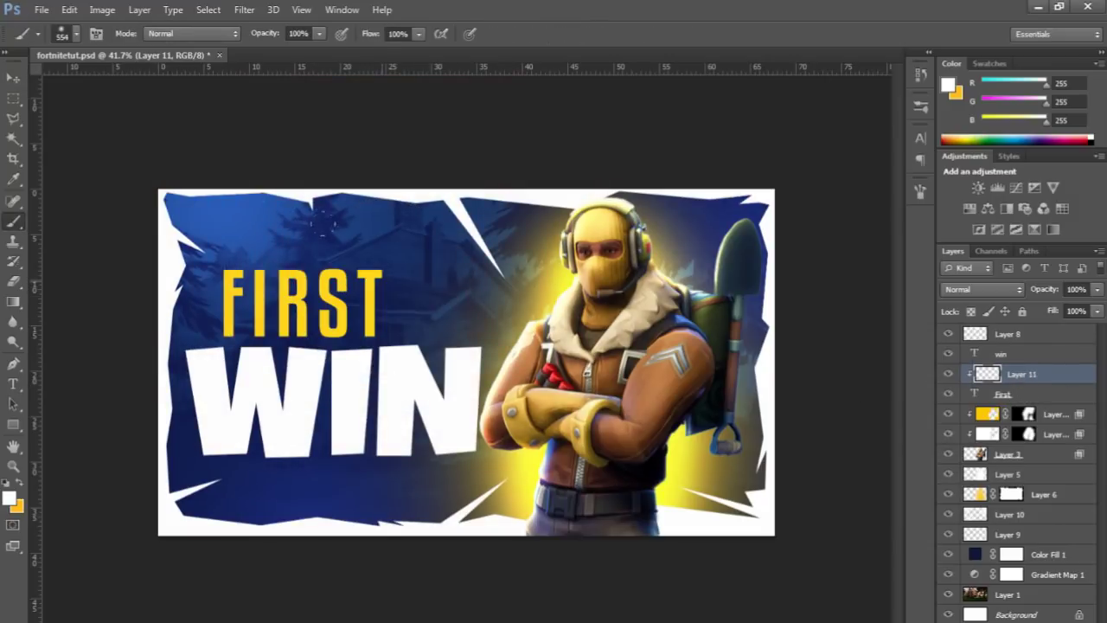
click(370, 264)
Set the clipped highlight layer, Layer 11, to Overlay blending at 57% opacity
click(991, 289)
click(956, 199)
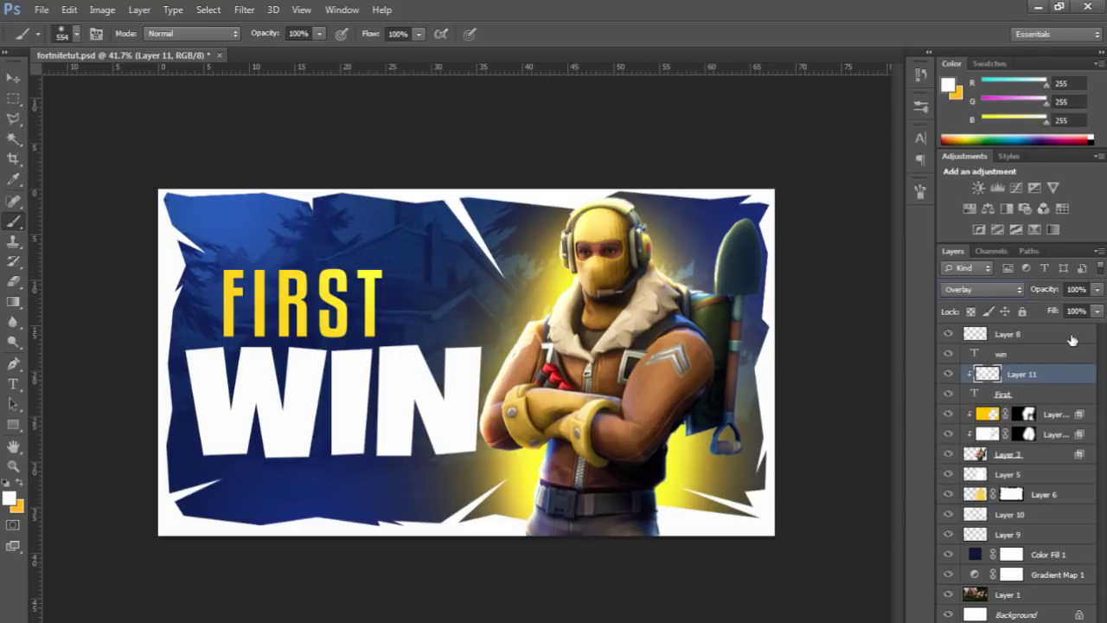
drag(1096, 289, 1063, 306)
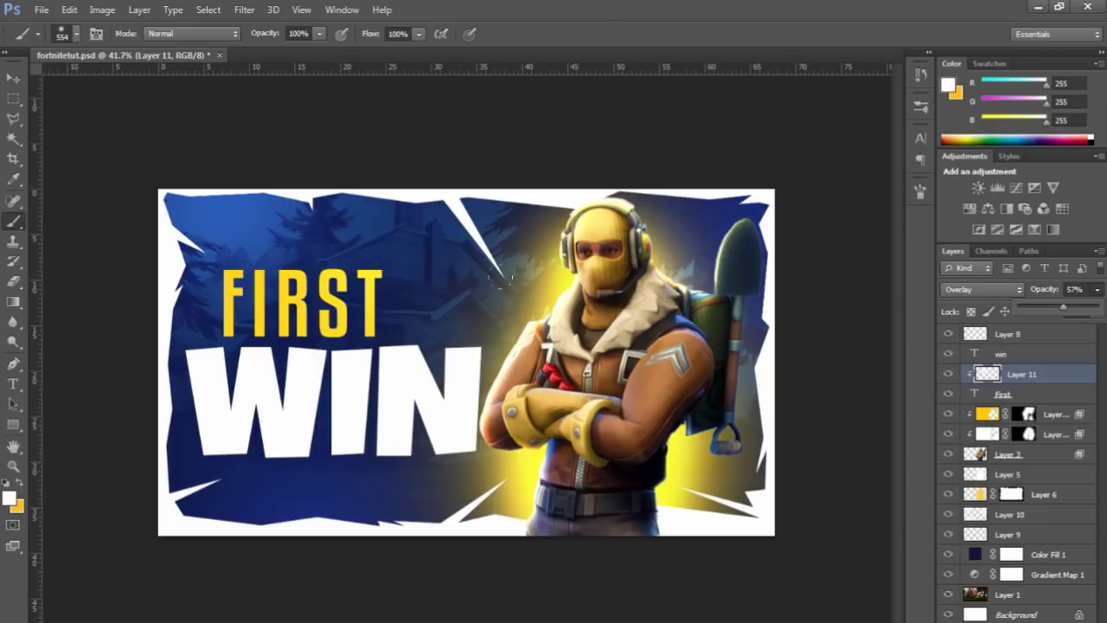
key(z)
drag(534, 337, 470, 343)
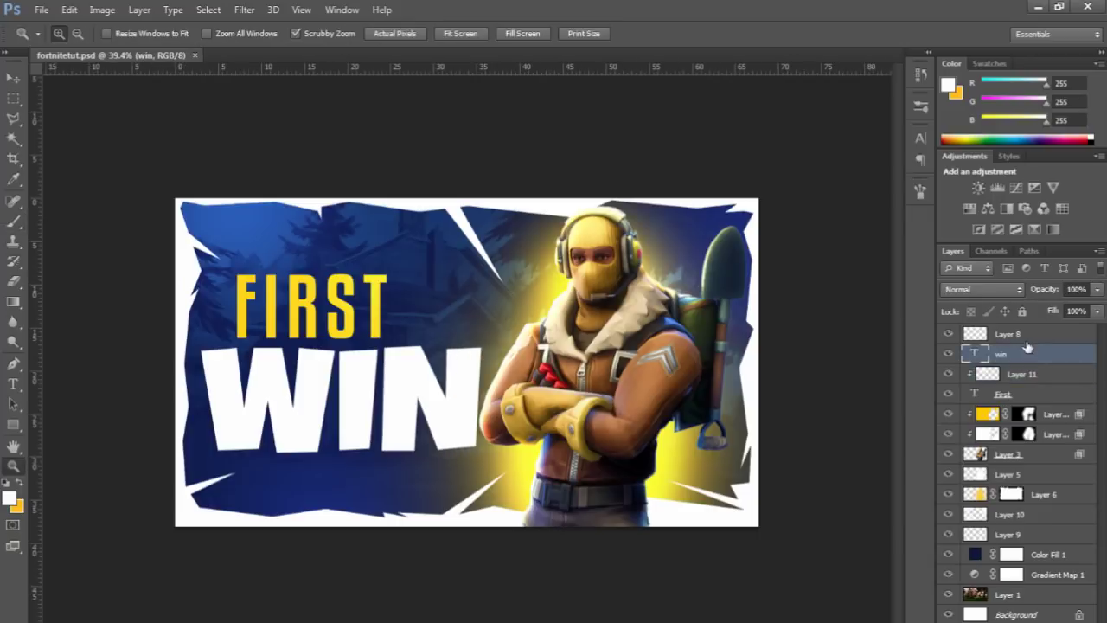
Try a smooth inner bevel on the WIN text with 317% depth, 40 px size and reduced shadow opacity
double_click(1027, 351)
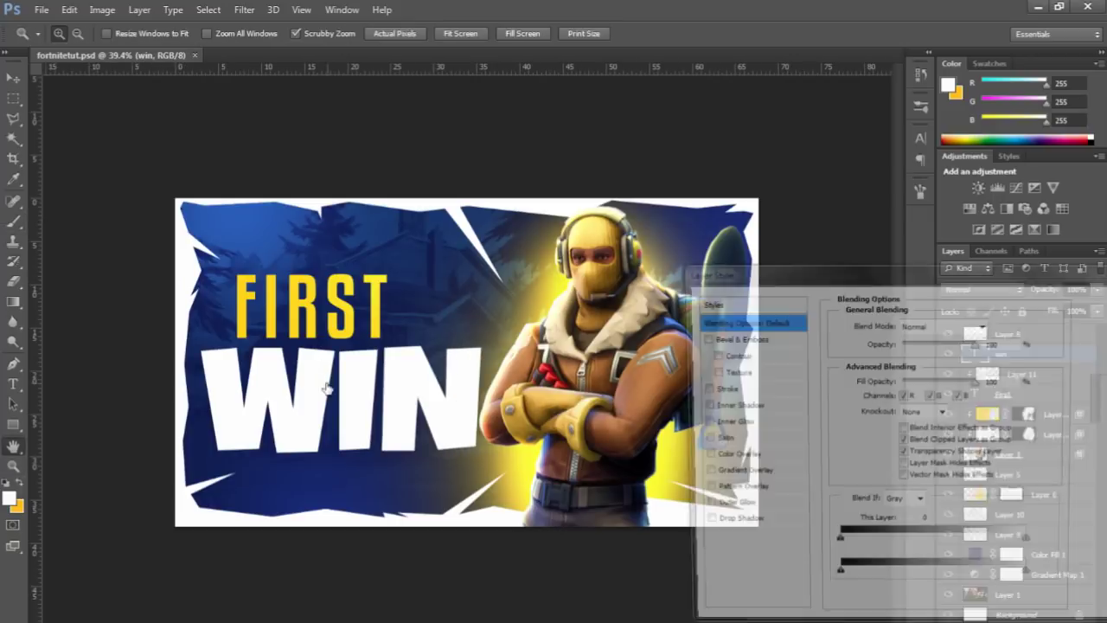
drag(785, 287, 862, 201)
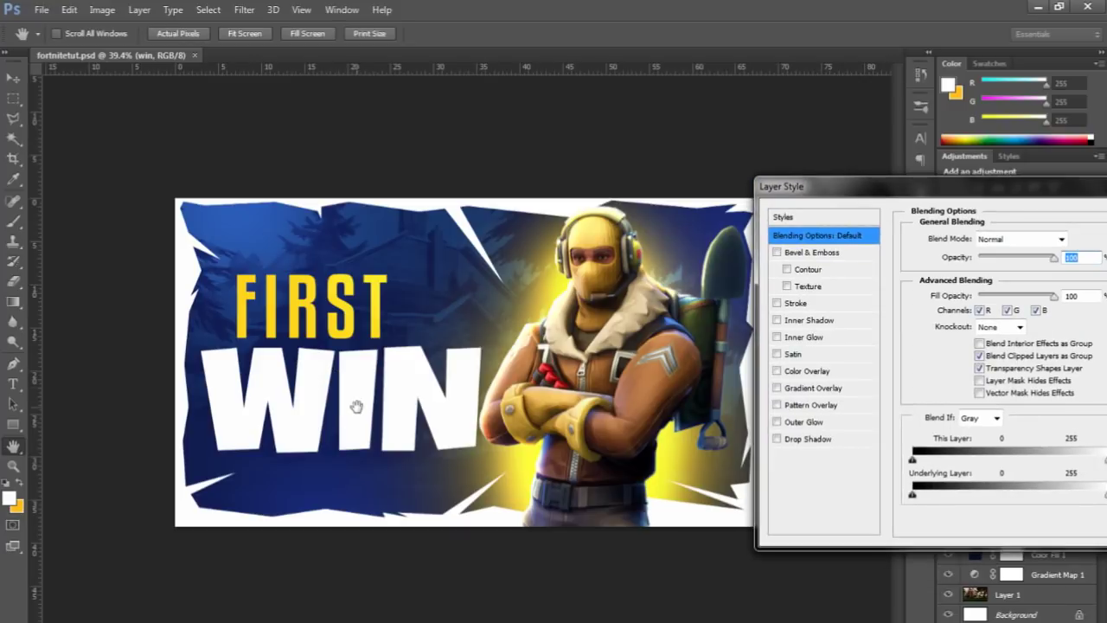
click(822, 256)
drag(886, 186, 796, 177)
drag(890, 270, 896, 306)
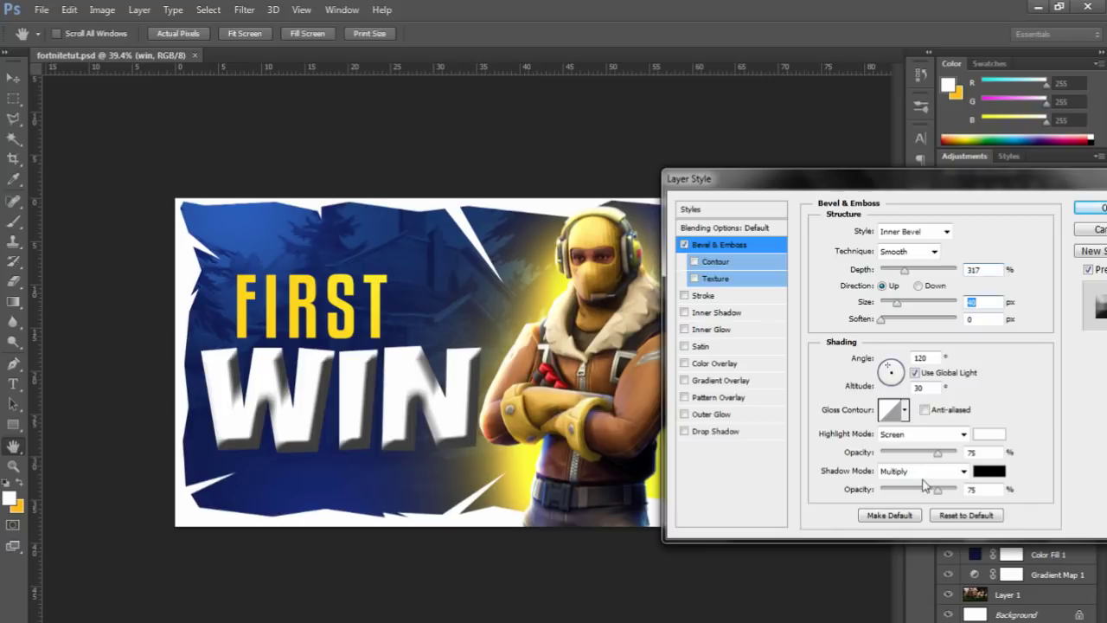
drag(937, 490, 896, 491)
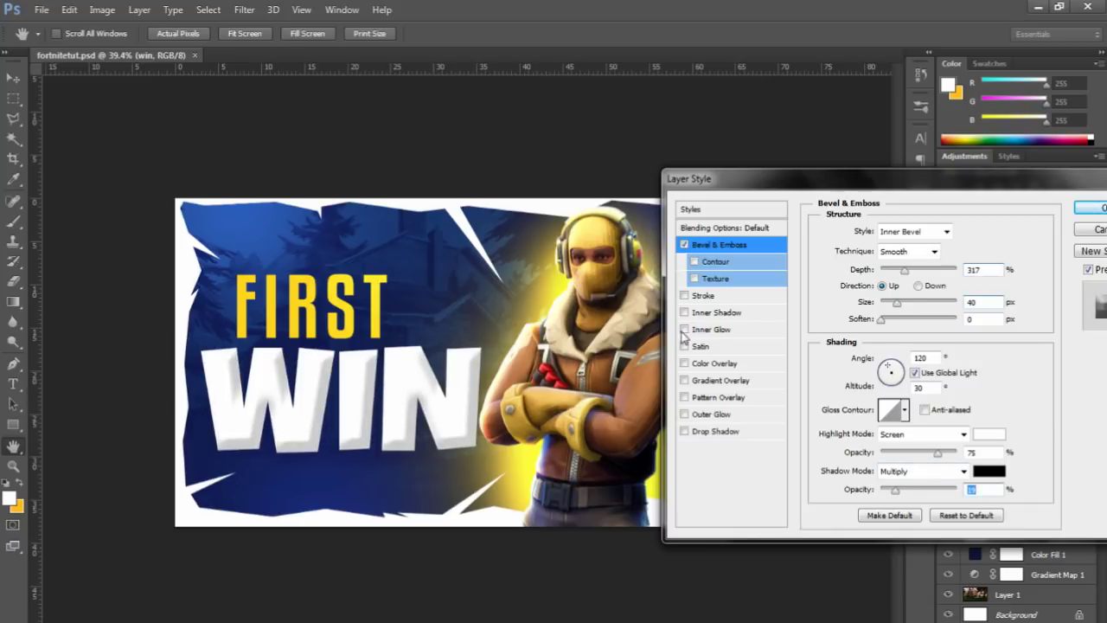
click(684, 246)
Try a faint black-to-white gradient overlay and a white inner glow at 100% opacity on WIN, and discard the layer styles
click(750, 379)
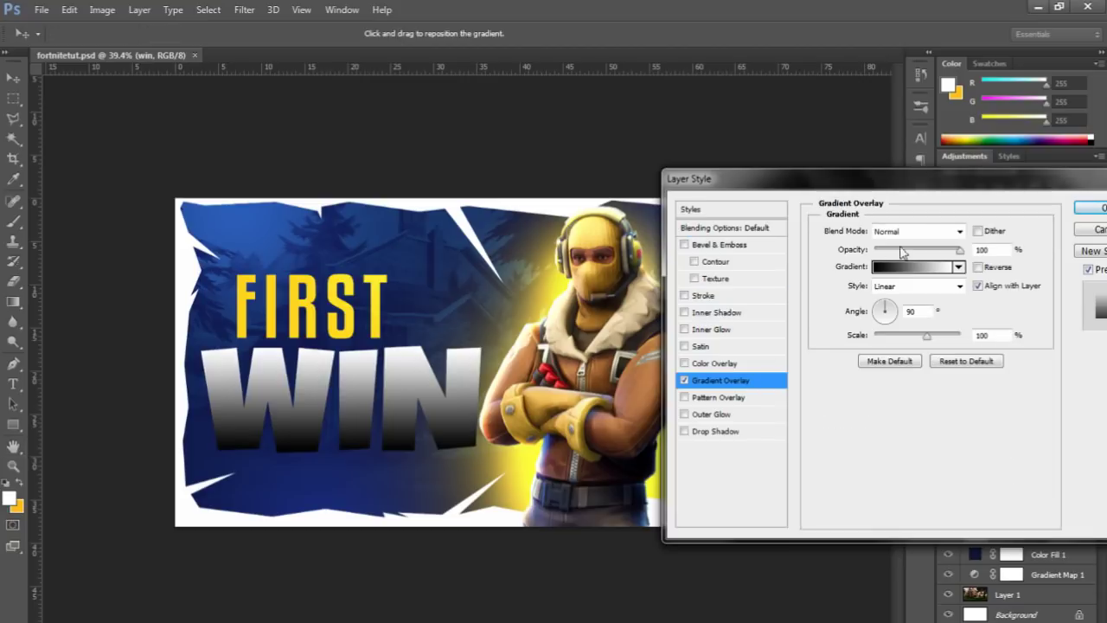
drag(958, 250, 891, 250)
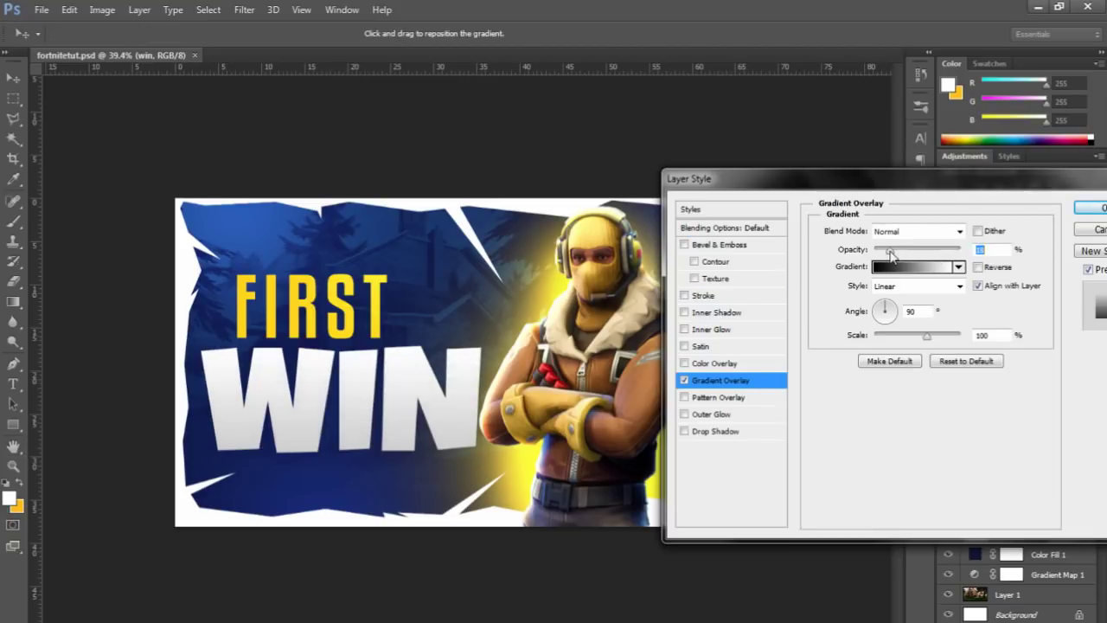
click(718, 330)
drag(945, 251, 951, 250)
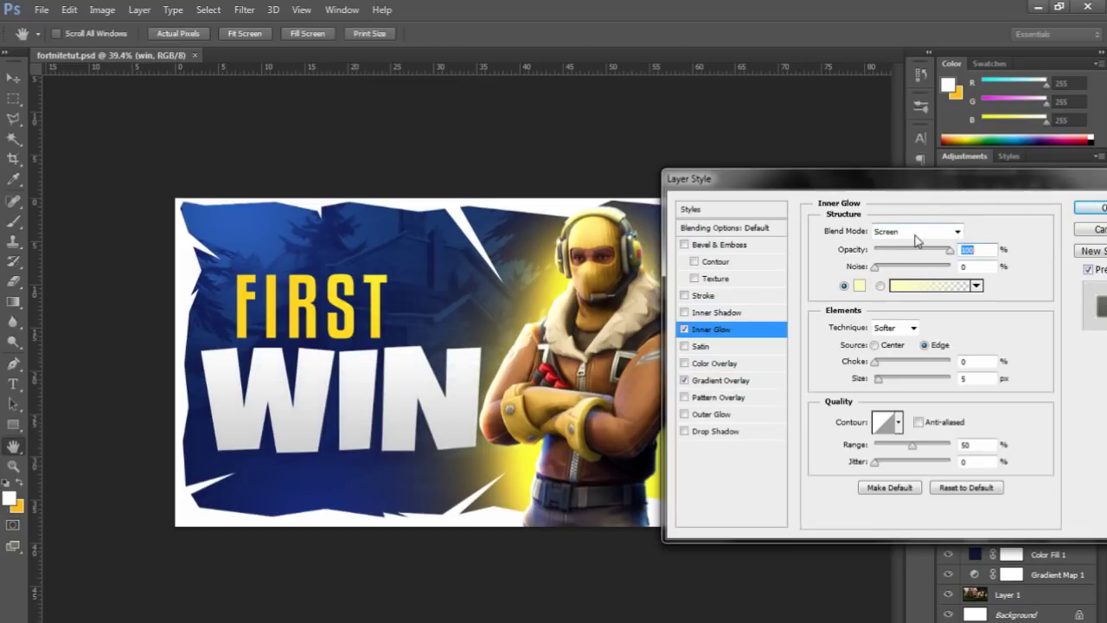
click(858, 285)
drag(717, 442, 685, 349)
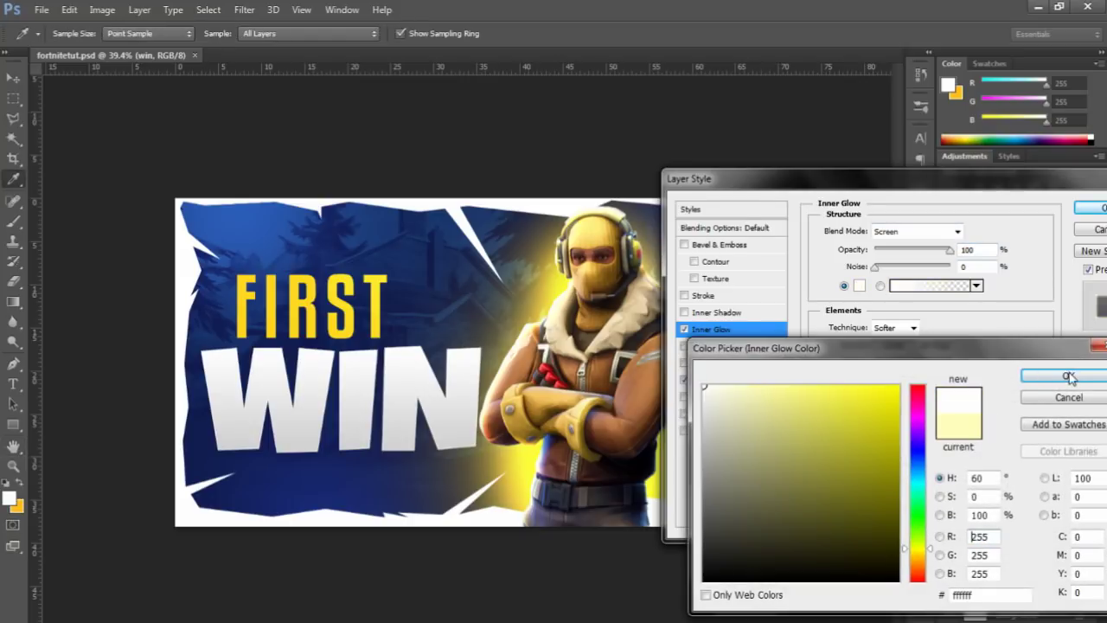
click(1069, 375)
drag(878, 378, 890, 378)
drag(775, 178, 629, 211)
click(966, 266)
Add a Curves adjustment above Layer 8 with a gentle S-curve that lifts the highlights and darkens the shadows
key(z)
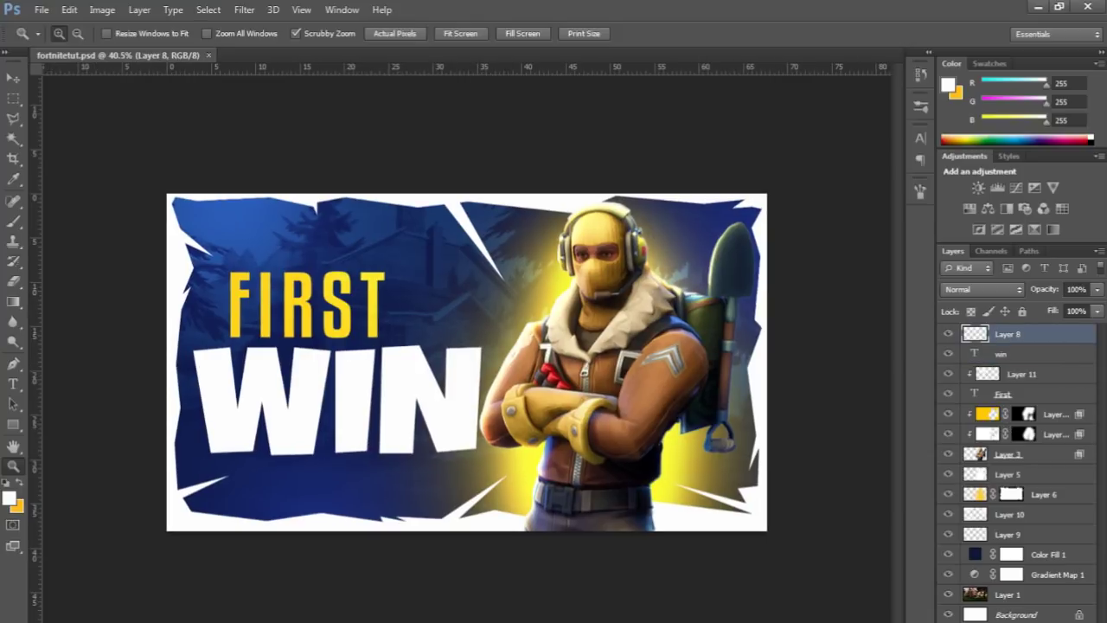
click(1029, 620)
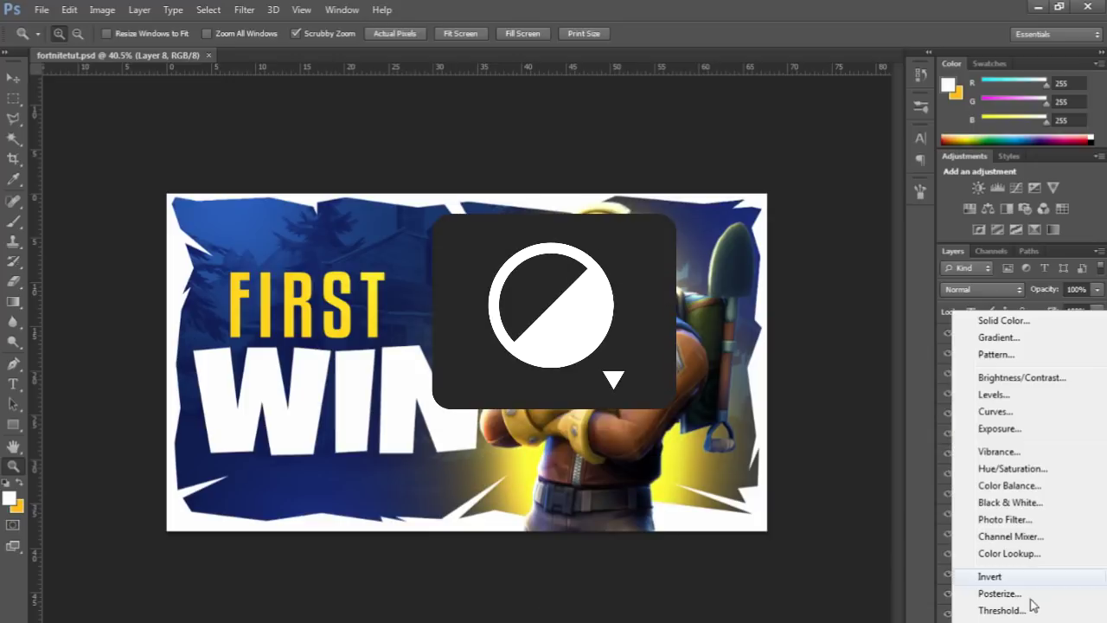
click(1010, 412)
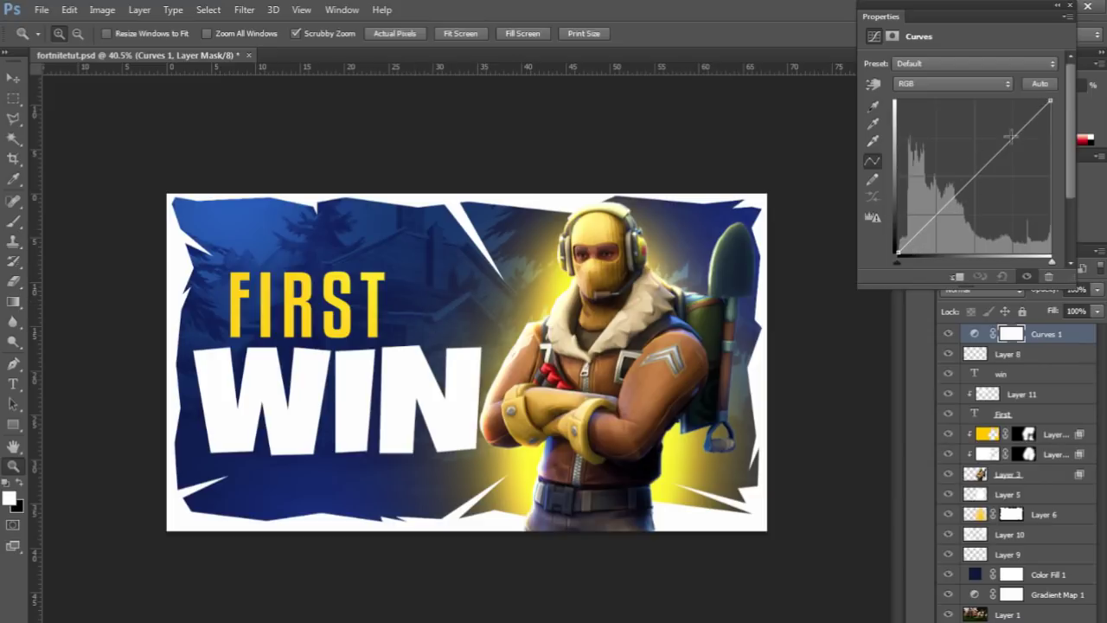
drag(1010, 138, 1002, 131)
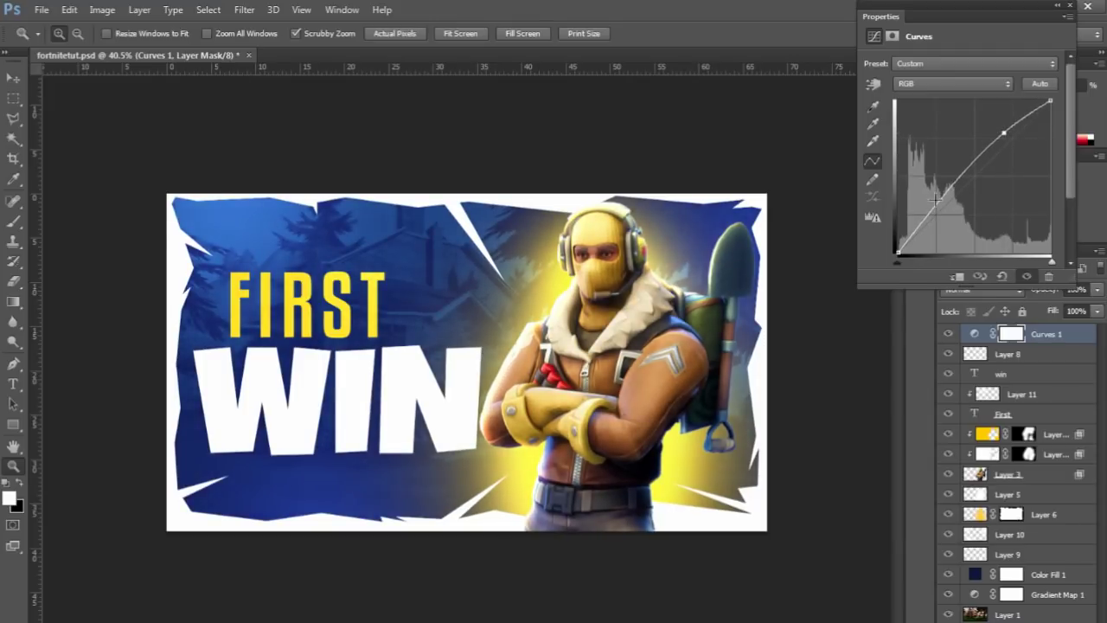
drag(935, 205, 942, 215)
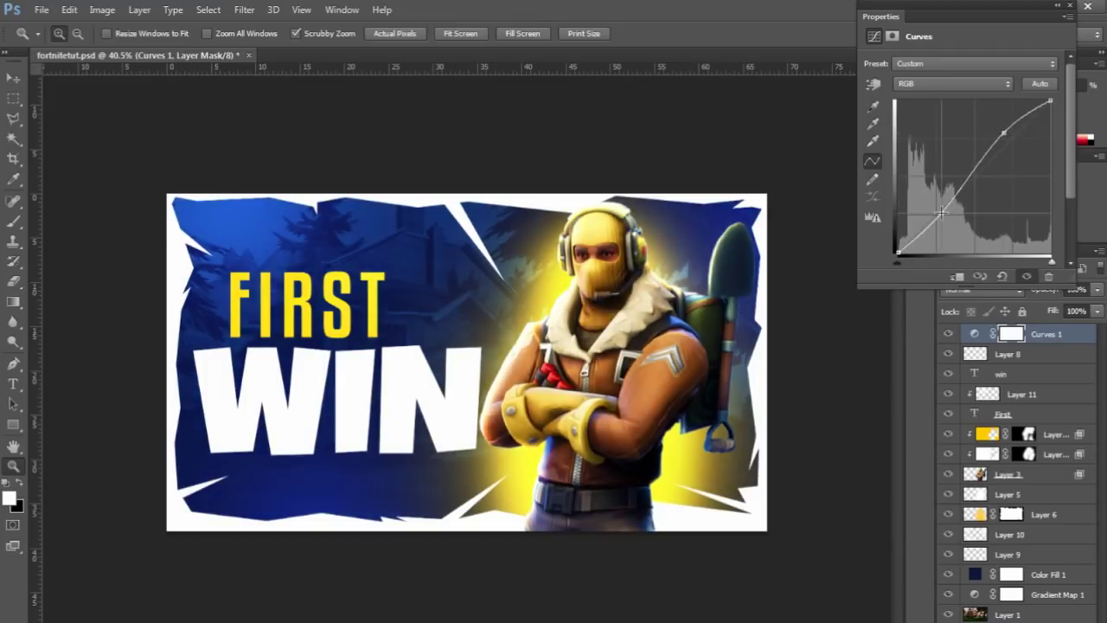
drag(1003, 133, 1007, 134)
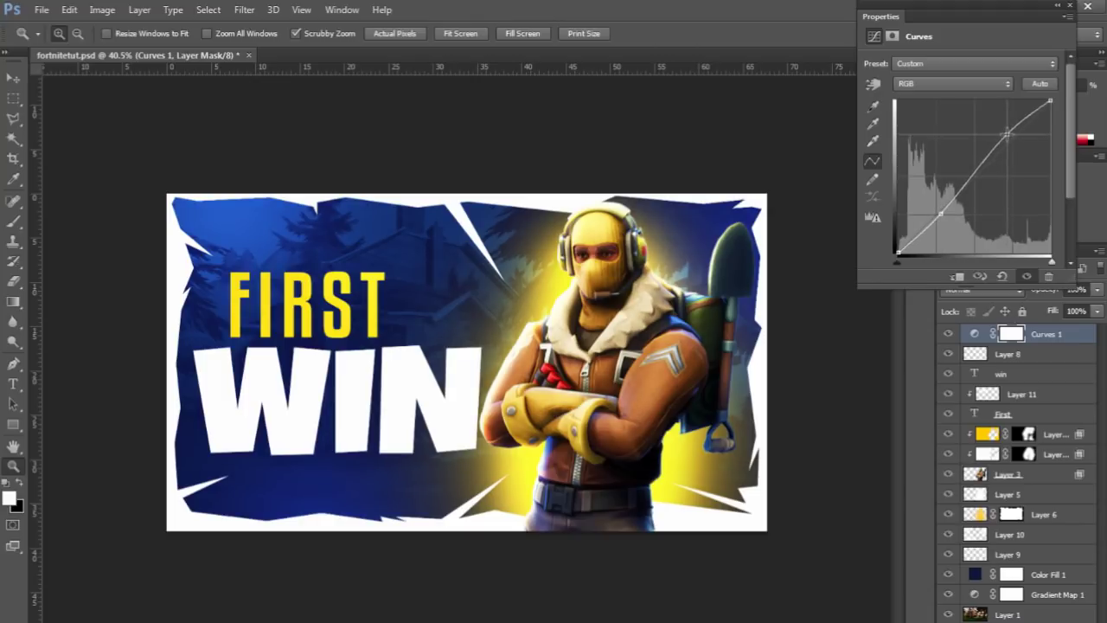
click(949, 334)
click(947, 334)
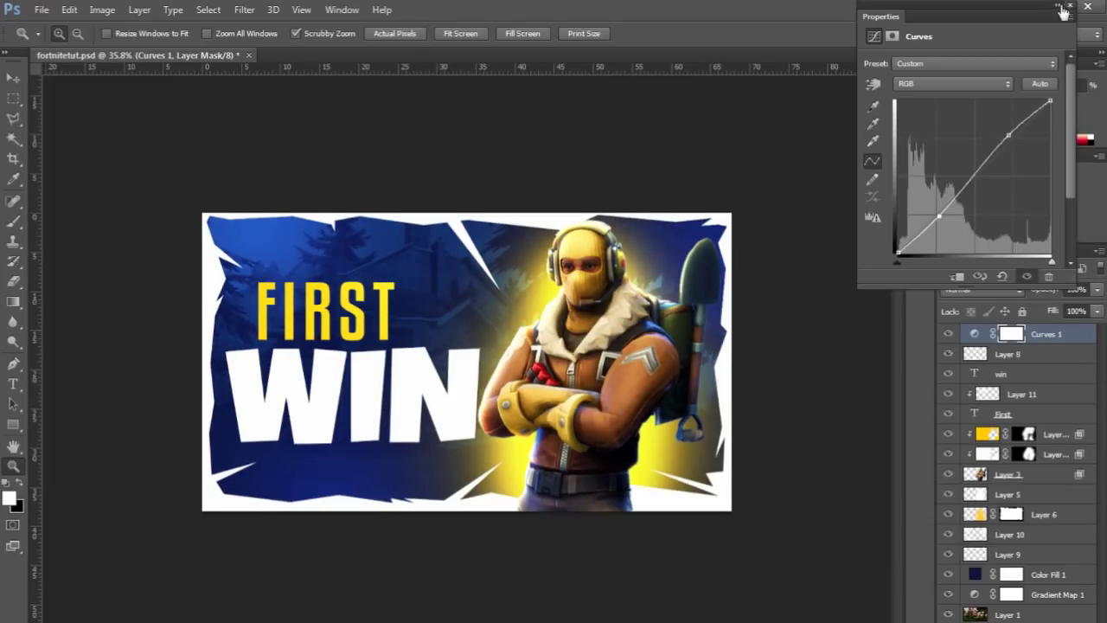
click(1068, 6)
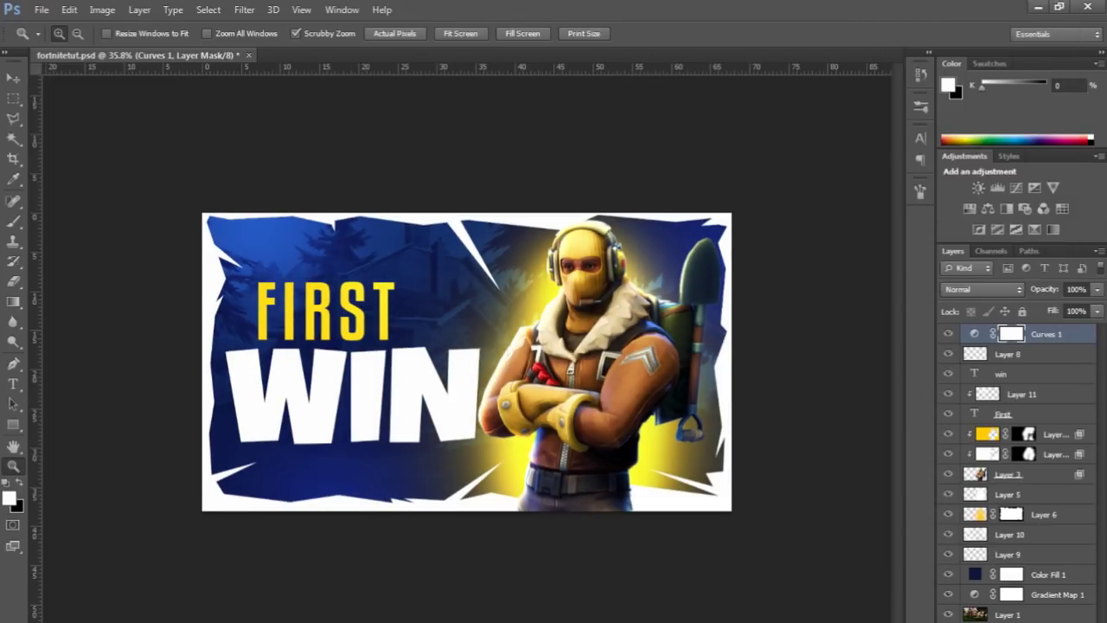
Add a Color Balance adjustment with midtones at Cyan-Red -11, Magenta-Green -2 and Yellow-Blue +10
click(1020, 620)
click(1008, 491)
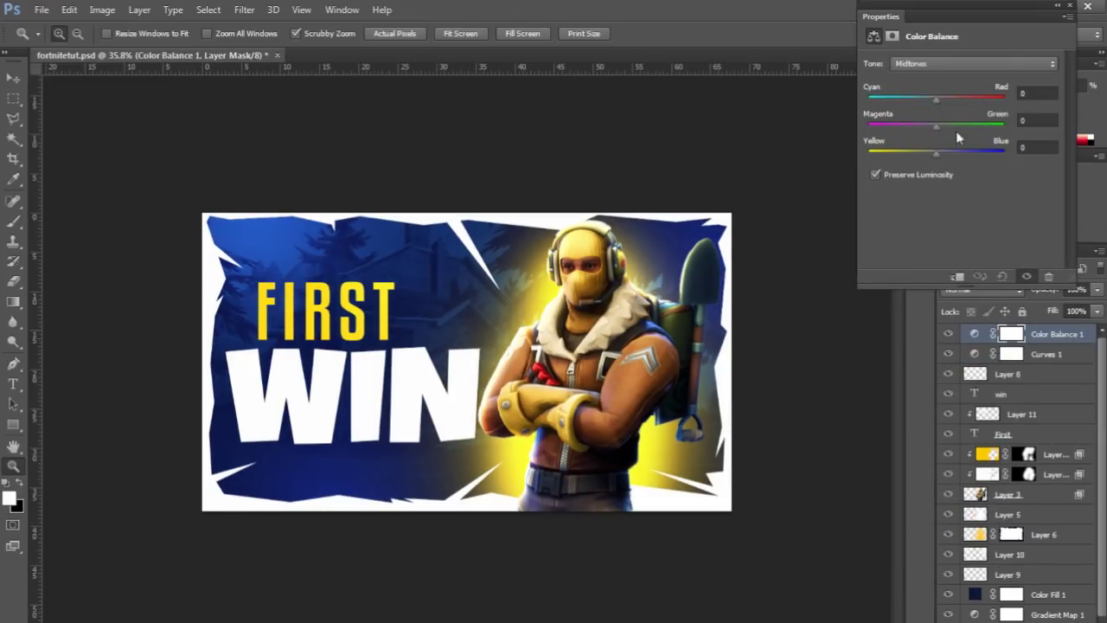
drag(935, 153, 949, 156)
drag(935, 100, 928, 99)
drag(935, 126, 934, 127)
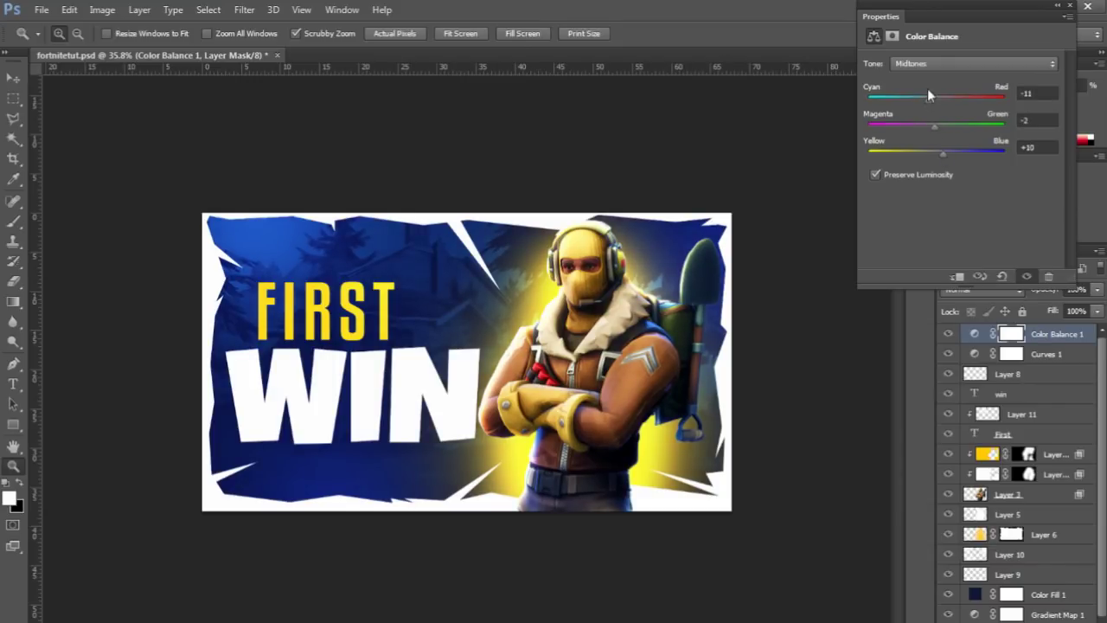
Set the Color Balance highlights to Cyan-Red -9, Magenta-Green -1 and Yellow-Blue -6, and check the adjustment's effect
click(951, 64)
click(918, 106)
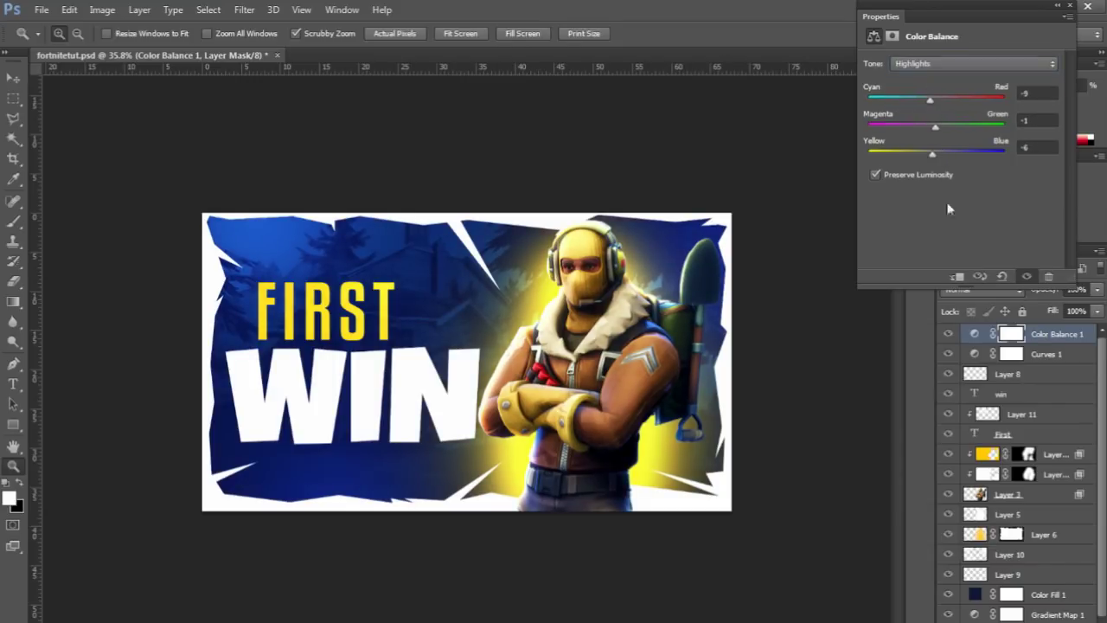
click(949, 334)
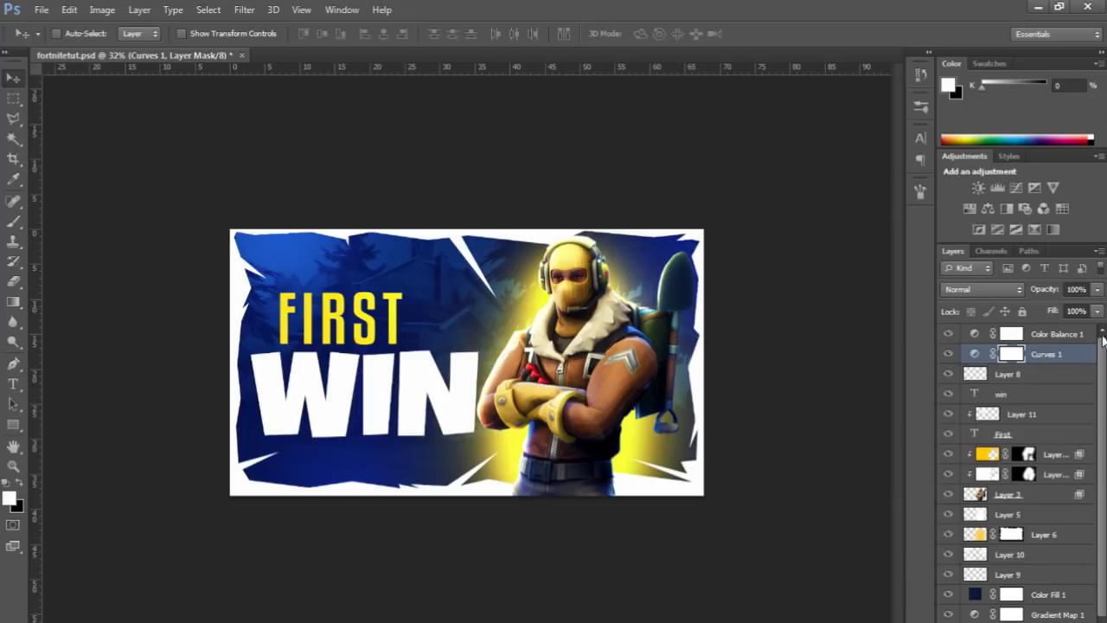
click(1059, 337)
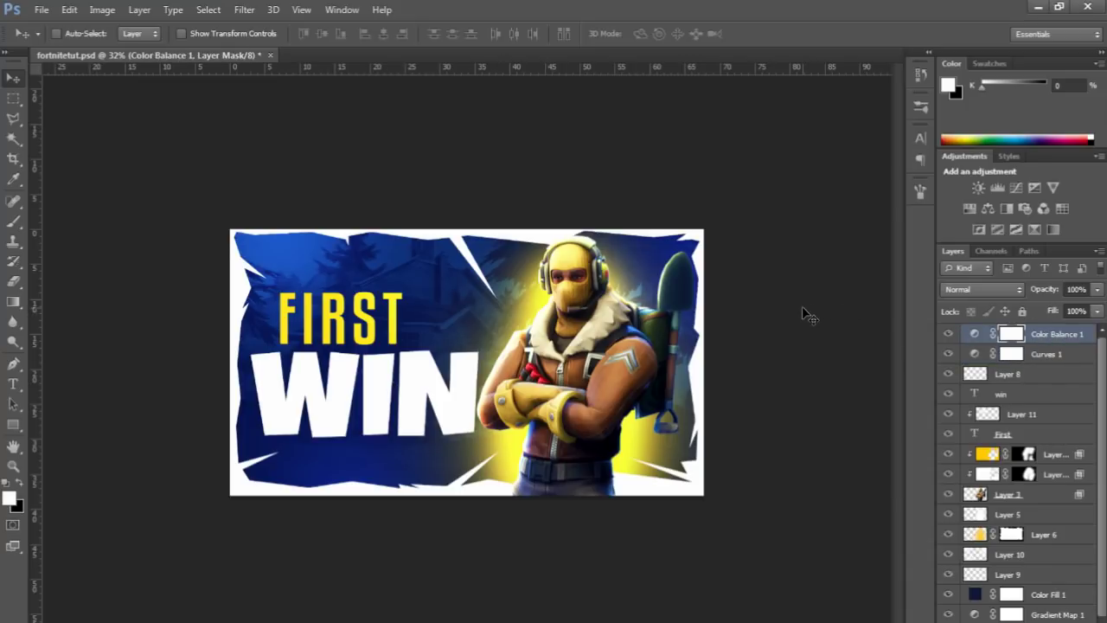